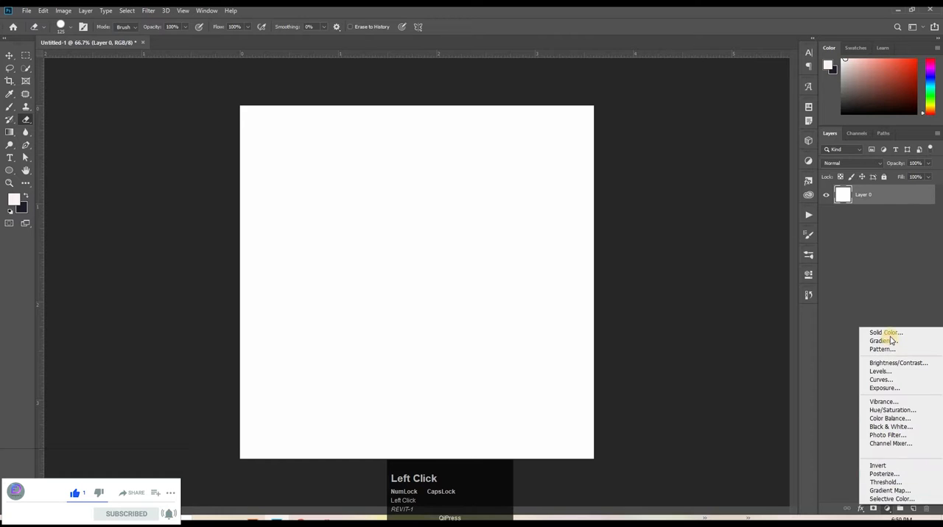
Step: Add a solid colour fill layer in pale pink #fff3f1 above the white Layer 0
left_click(886, 332)
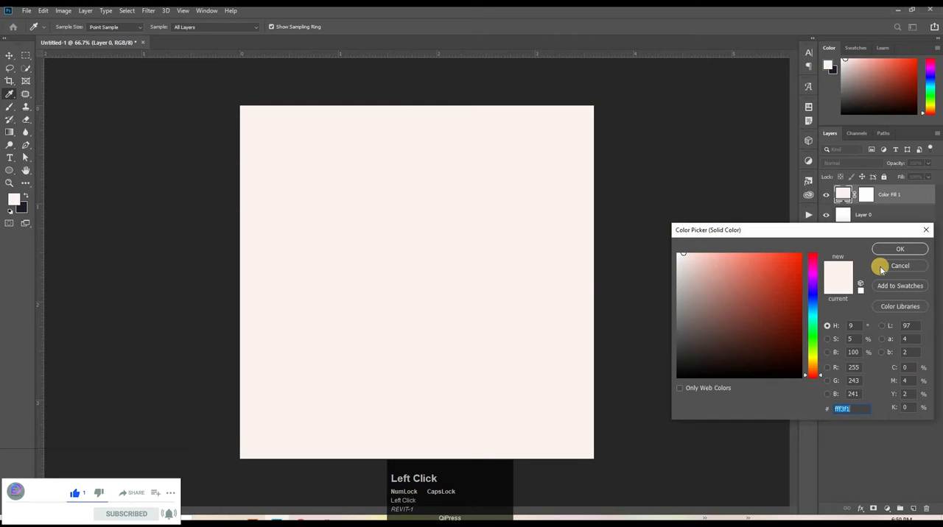
left_click(895, 249)
key("e")
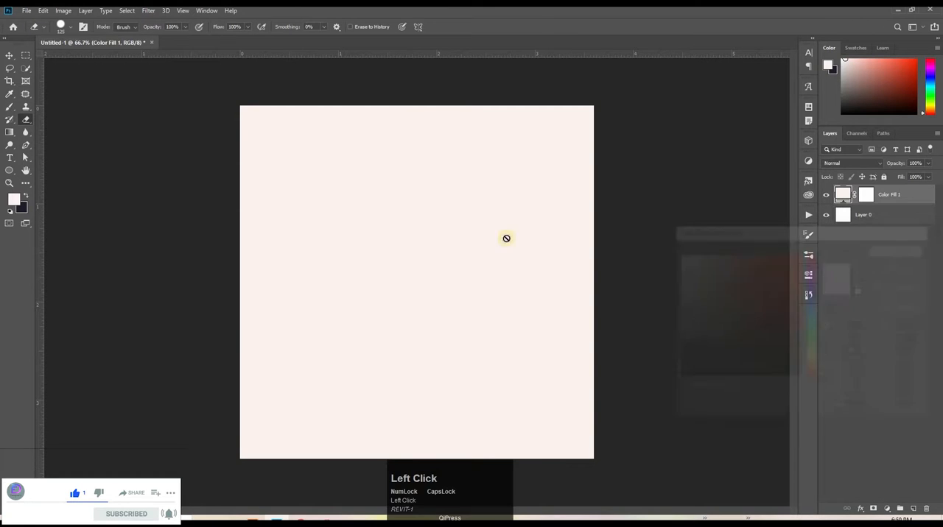
Step: Set the fill colour for new shapes to coral #ff7e72
left_click(9, 170)
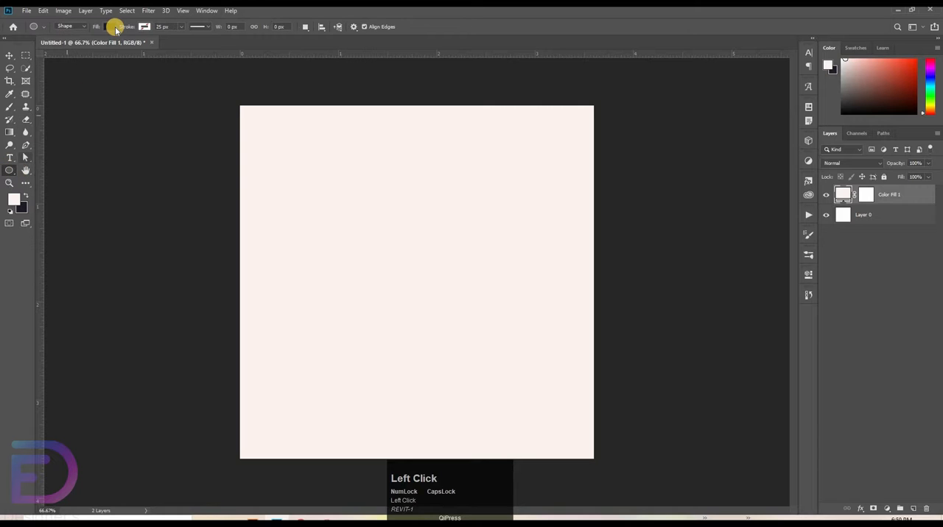
left_click(109, 27)
left_click(94, 75)
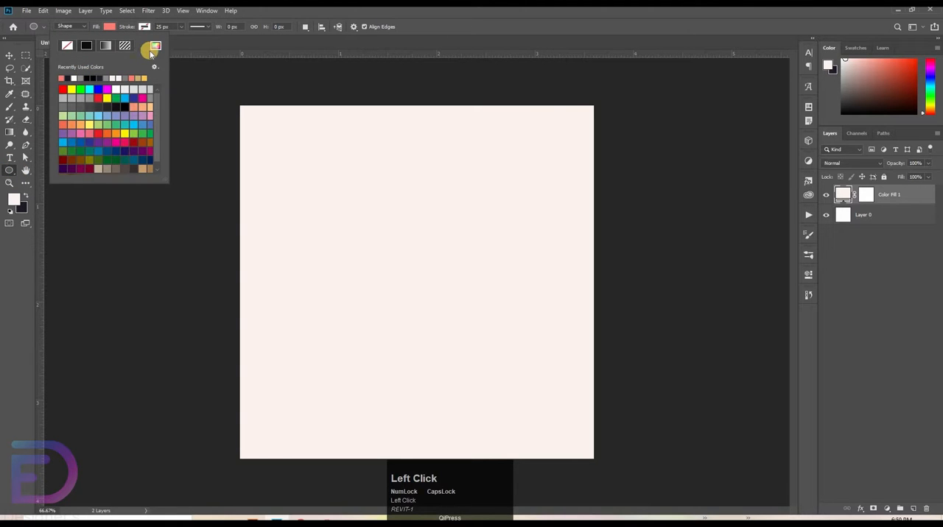
left_click(153, 49)
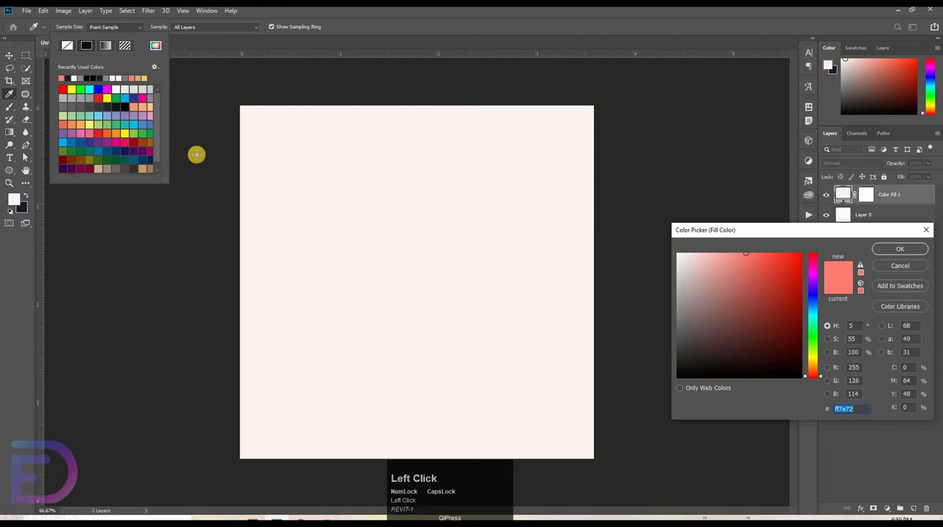
key("Return")
Step: Draw a full-height coral rectangle about 404 px wide and 1106 px tall in the right half of the canvas
right_click(8, 173)
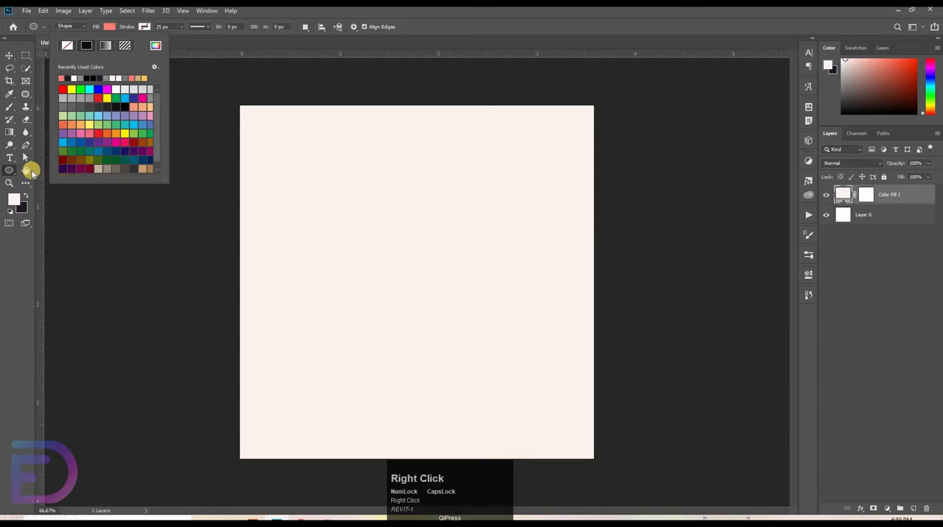
left_click(32, 170)
mouse_move(432, 99)
left_mouse_down()
mouse_move(542, 286)
mouse_move(560, 354)
mouse_move(565, 466)
left_mouse_up()
key("space")
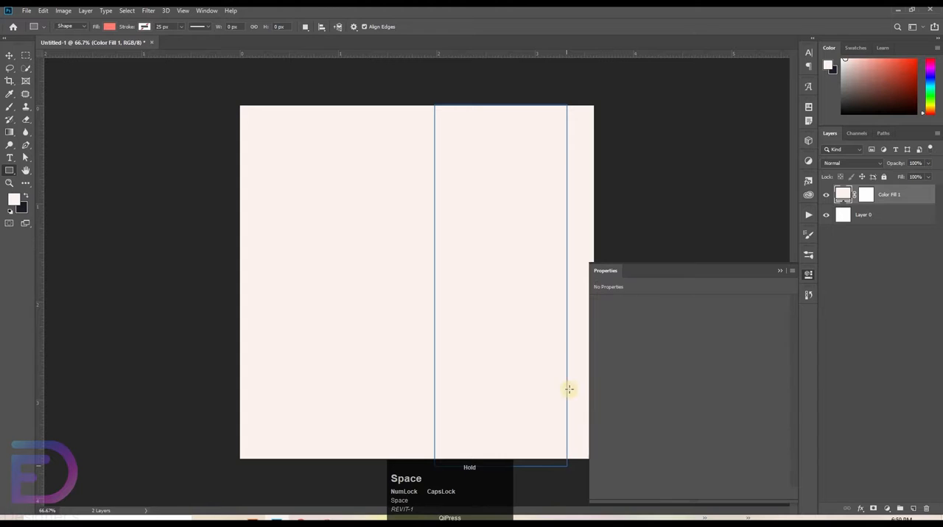
Step: Narrow the tall coral rectangle from its left edge to about 395 px wide
left_click(11, 57)
left_click(354, 189)
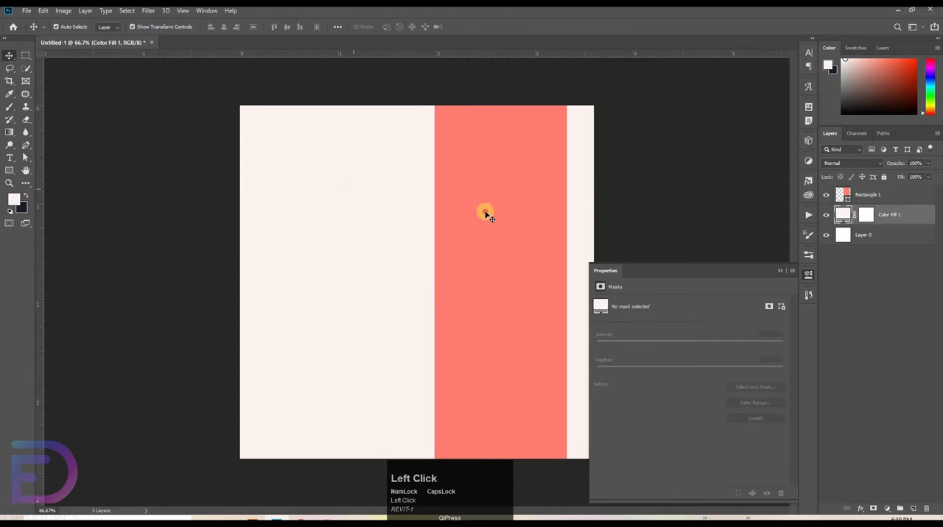
left_click(484, 215)
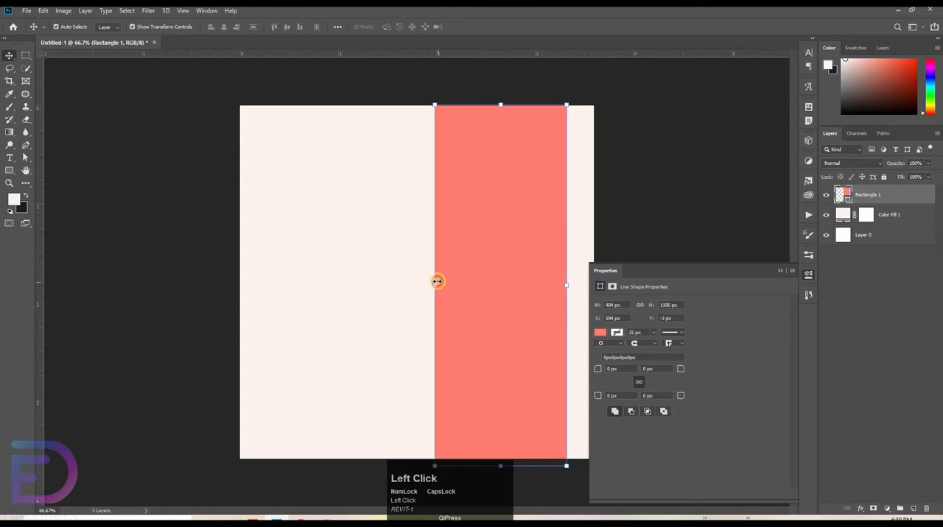
left_click_drag(437, 281, 492, 247)
left_click(479, 234)
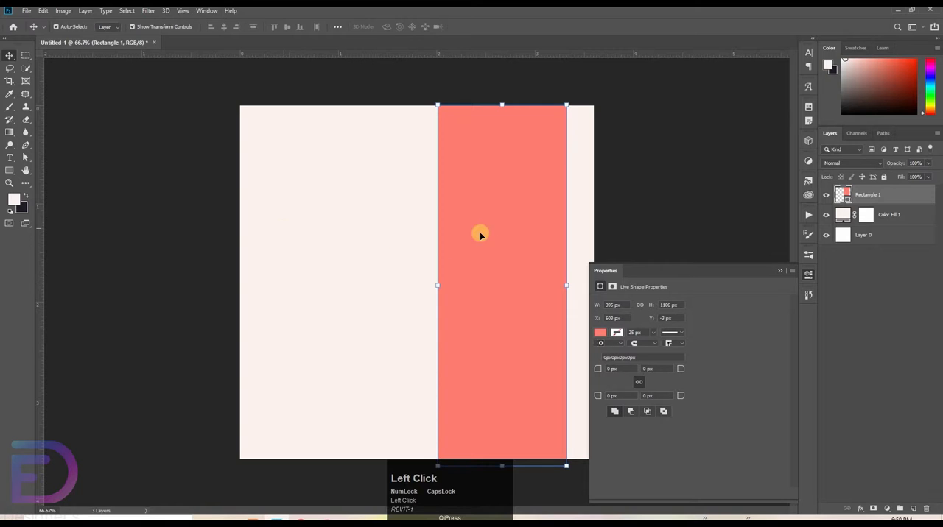
Step: Draw a second coral rectangle about 626 by 812 px beside the tall one, overhanging the canvas's left edge
left_click(69, 193)
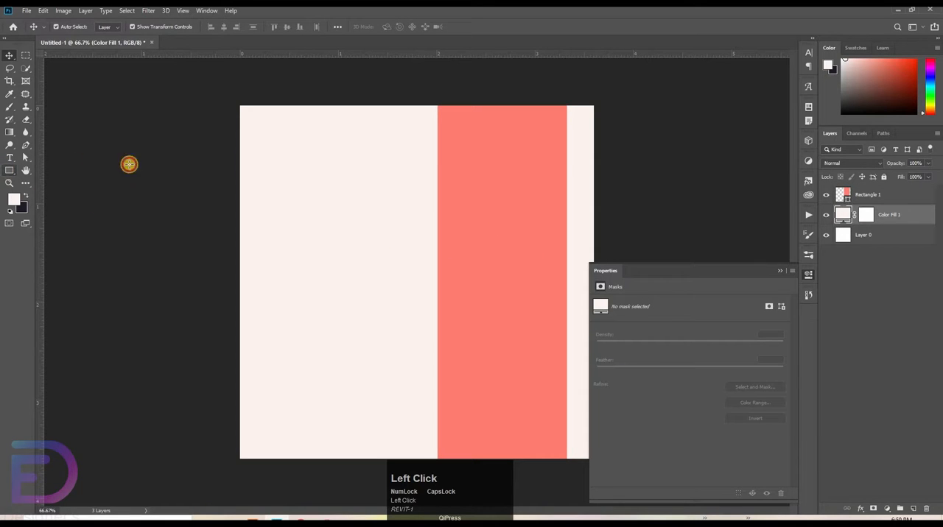
key("u")
mouse_move(221, 162)
left_mouse_down()
mouse_move(239, 167)
mouse_move(395, 351)
mouse_move(428, 418)
left_mouse_up()
key("space")
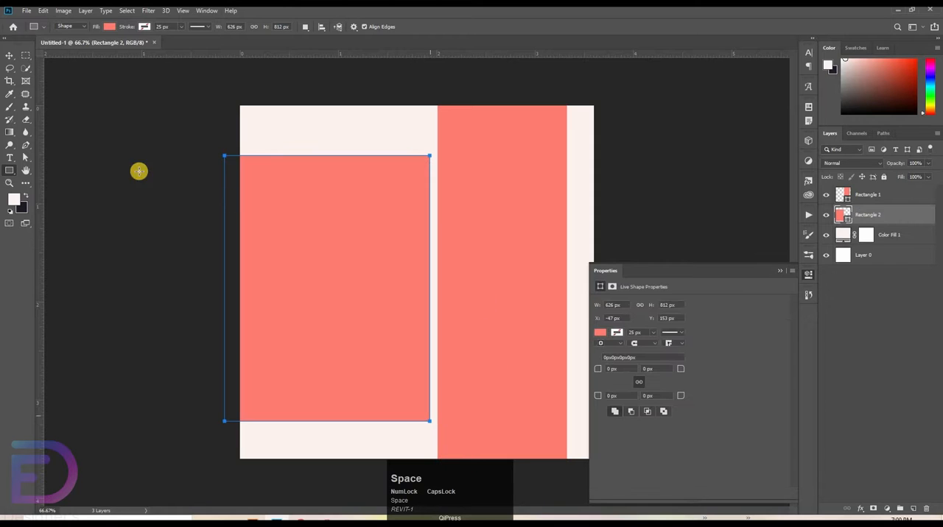
Step: Centre Rectangle 2 vertically on the canvas by aligning it with Layer 0
left_click(10, 55)
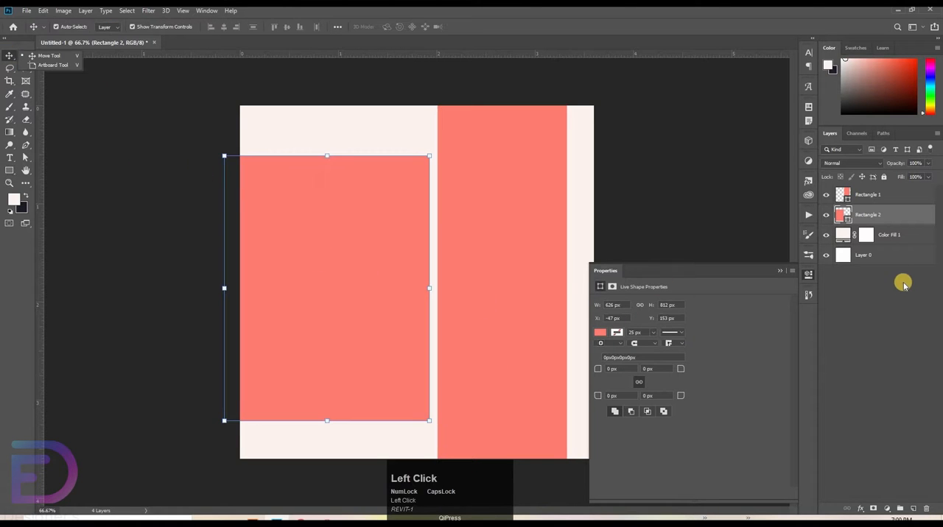
left_click(880, 195)
left_click(891, 221)
left_click(880, 261, "ctrl")
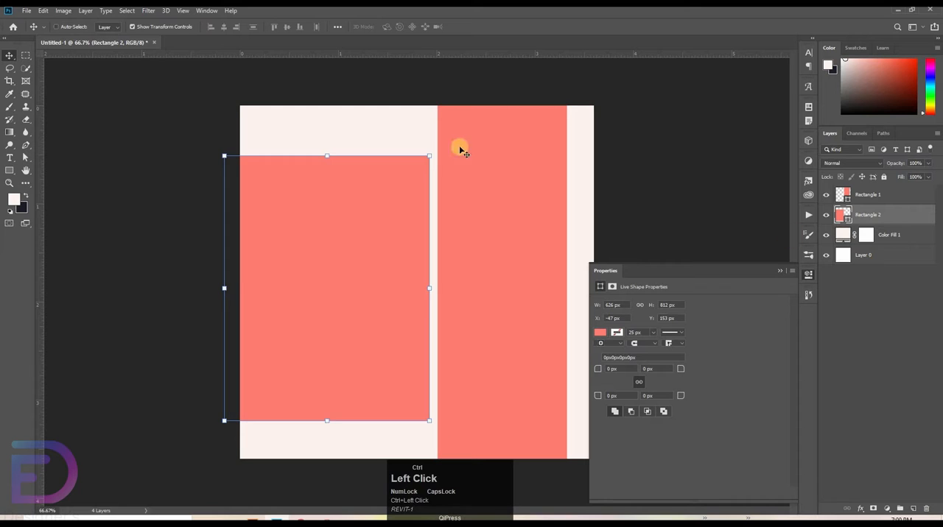
left_click(286, 27)
left_click(105, 253)
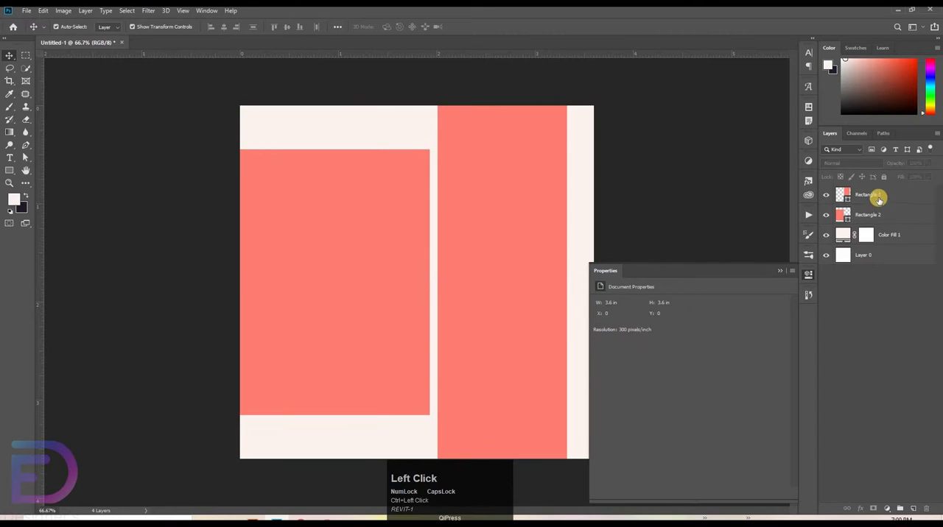
Step: Place a vertical guide near the canvas's left edge and draw a coral bar about 596 by 56 px from it, above Rectangle 2
left_click(313, 192)
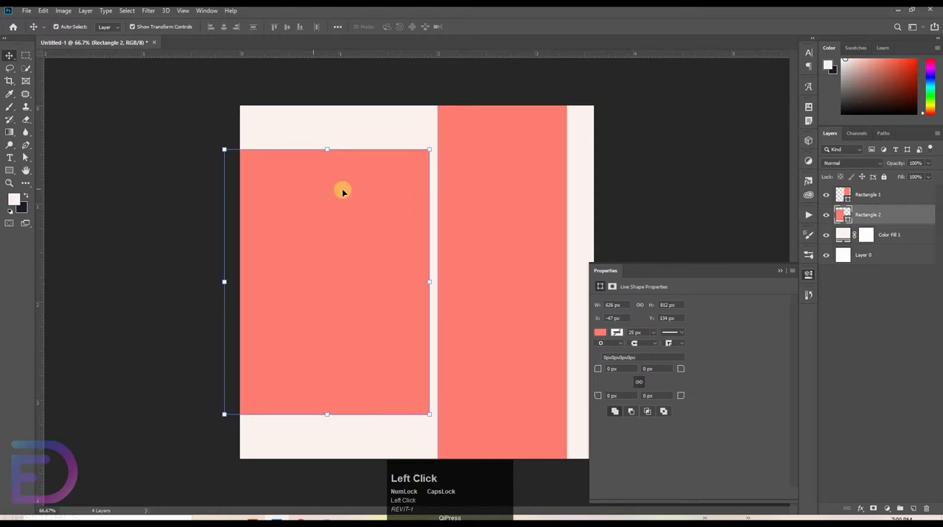
left_click(7, 172)
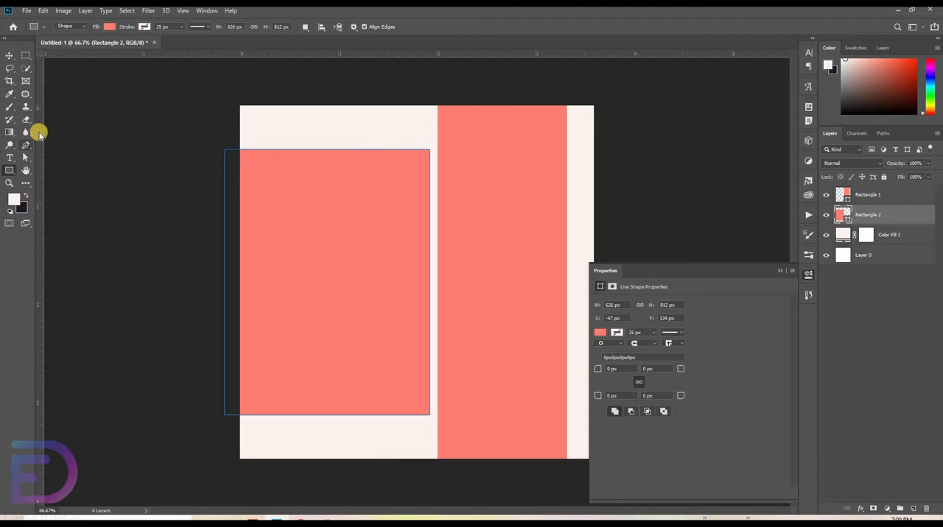
mouse_move(40, 140)
left_mouse_down()
mouse_move(254, 152)
mouse_move(267, 150)
mouse_move(268, 124)
mouse_move(391, 147)
mouse_move(460, 144)
left_mouse_up()
key("space")
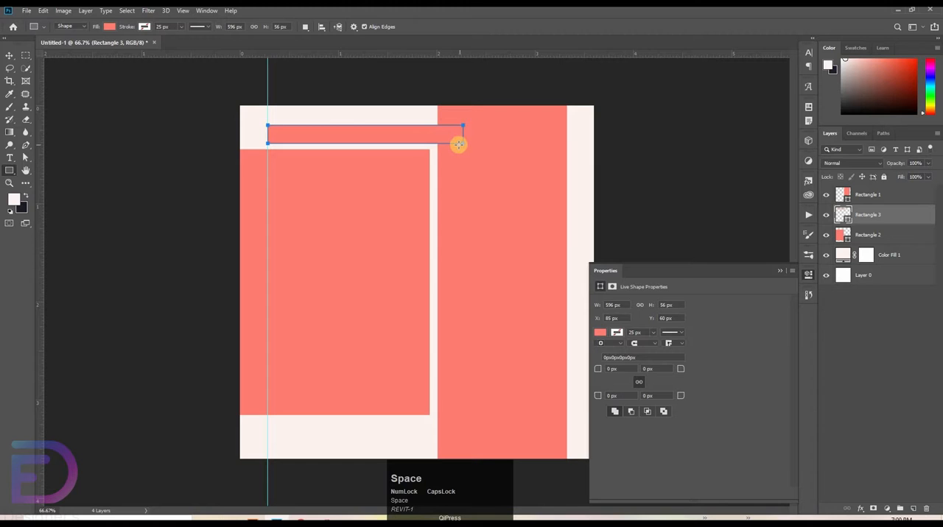
key("Return")
Step: Duplicate the coral bar straight down to just below Rectangle 2, matching the upper bar's 0.060 in gap
key("v")
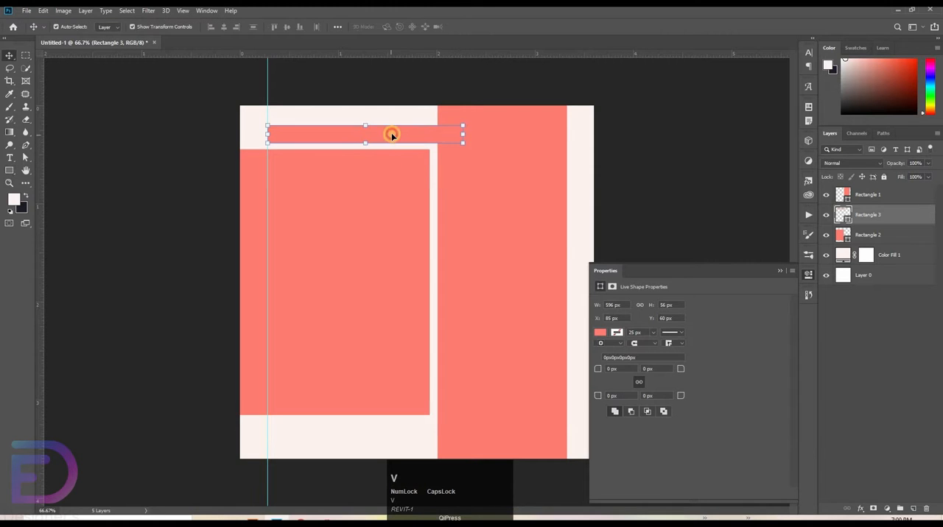
left_click_drag(391, 132, 396, 431)
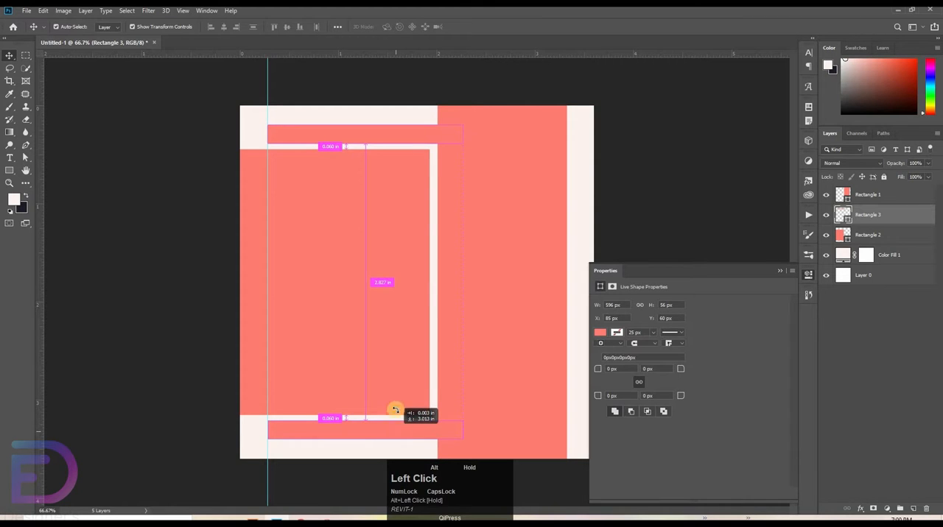
left_click_drag(394, 409, 395, 409)
left_click(560, 252)
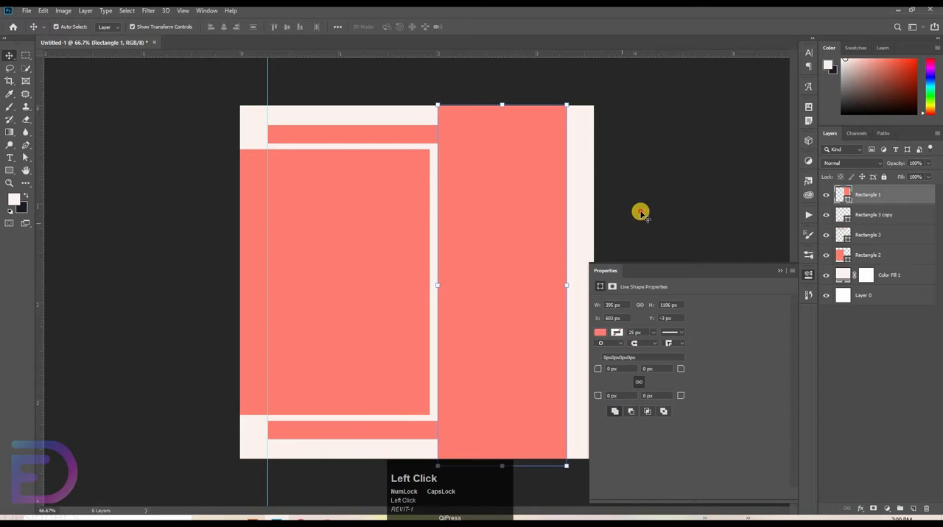
left_click(658, 211)
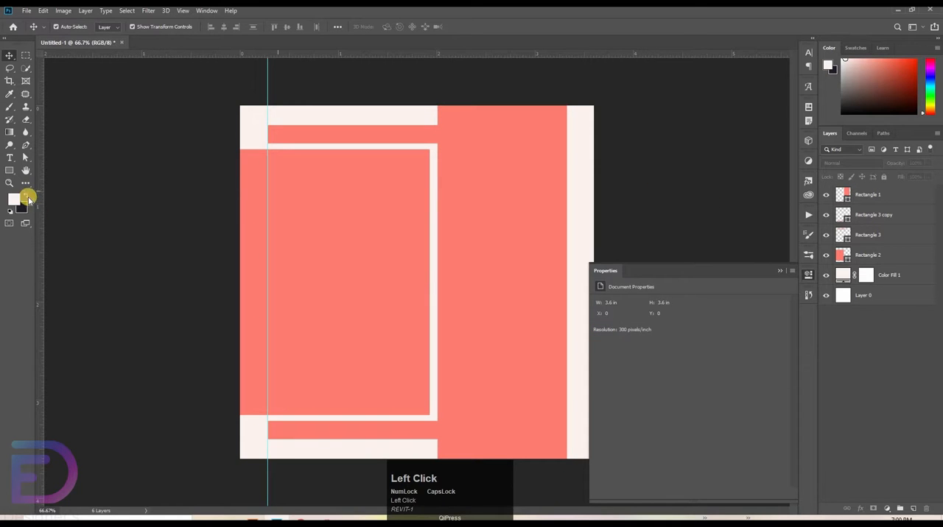
Step: Configure the Rectangle tool with no fill and a black 4 px stroke
left_click(10, 172)
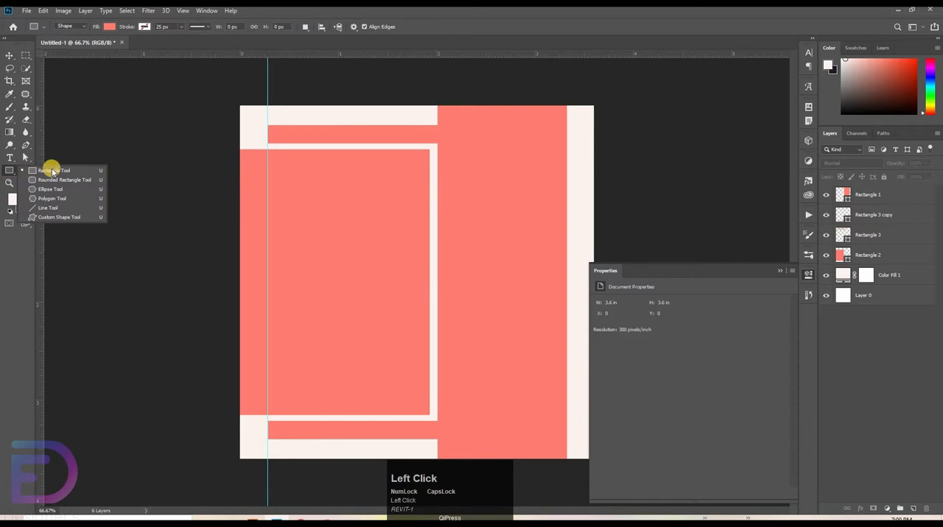
left_click(53, 172)
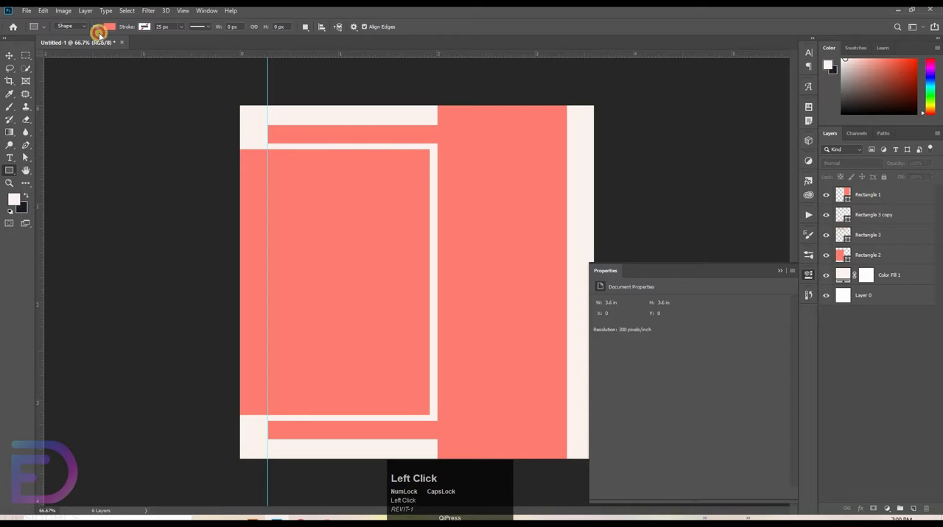
left_click(99, 34)
left_click(65, 44)
left_click(144, 27)
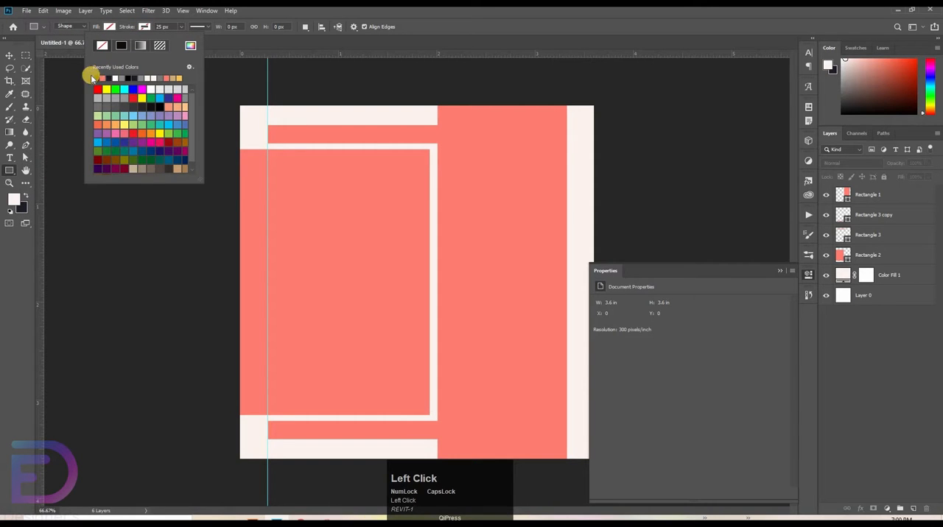
left_click(186, 45)
left_click(223, 16)
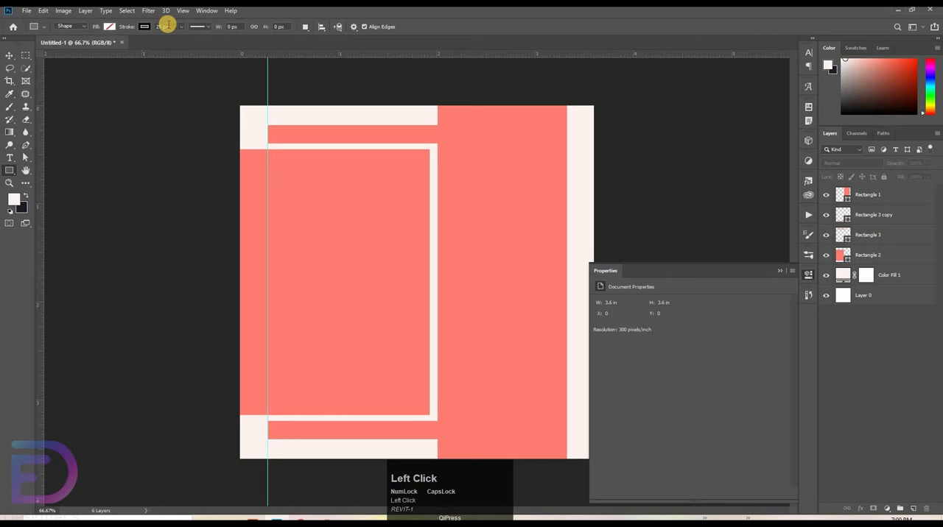
type("4")
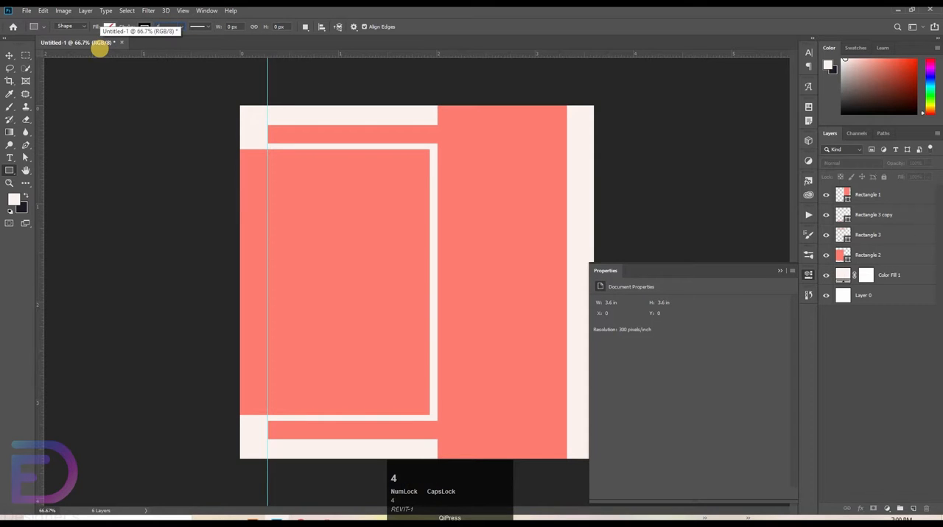
key("Return")
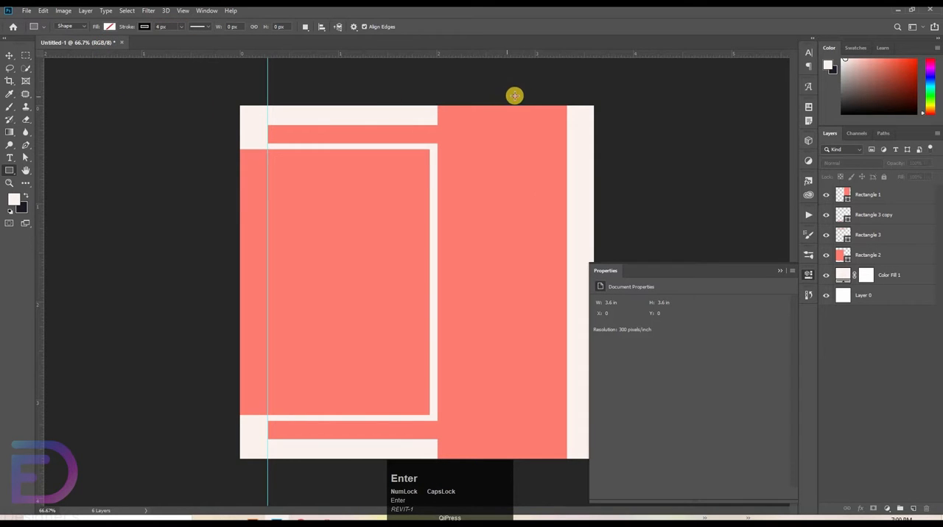
Step: Draw a thin vertical outlined rectangle about 5 by 1277 px across the tall coral band, extending beyond the canvas at both ends
left_click_drag(514, 92, 536, 491)
key("space")
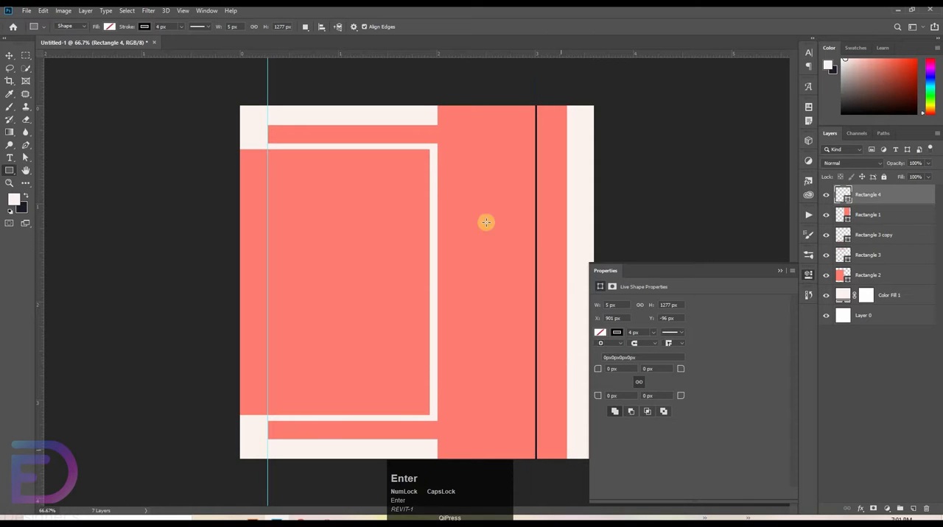
left_click(6, 56)
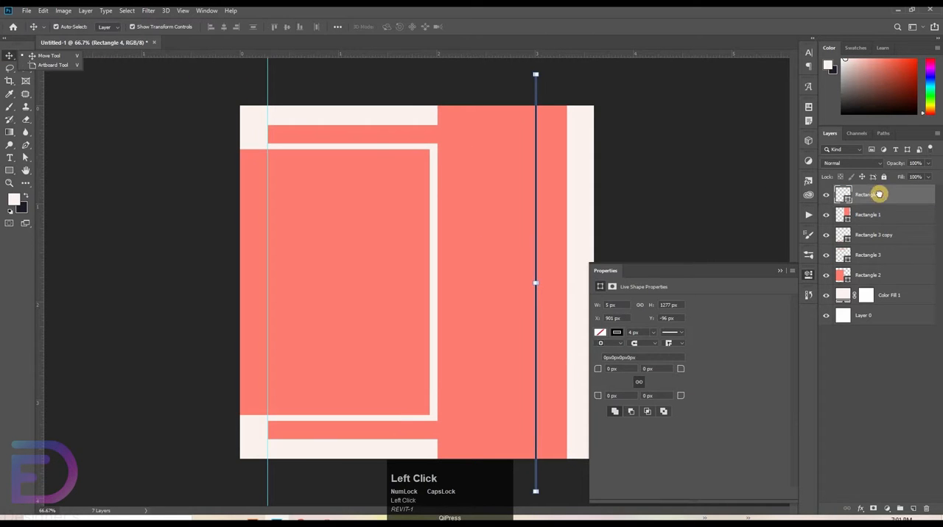
Step: Duplicate the thin vertical black line twice below its layer and rotate both copies 90 degrees
left_click_drag(887, 200, 888, 223)
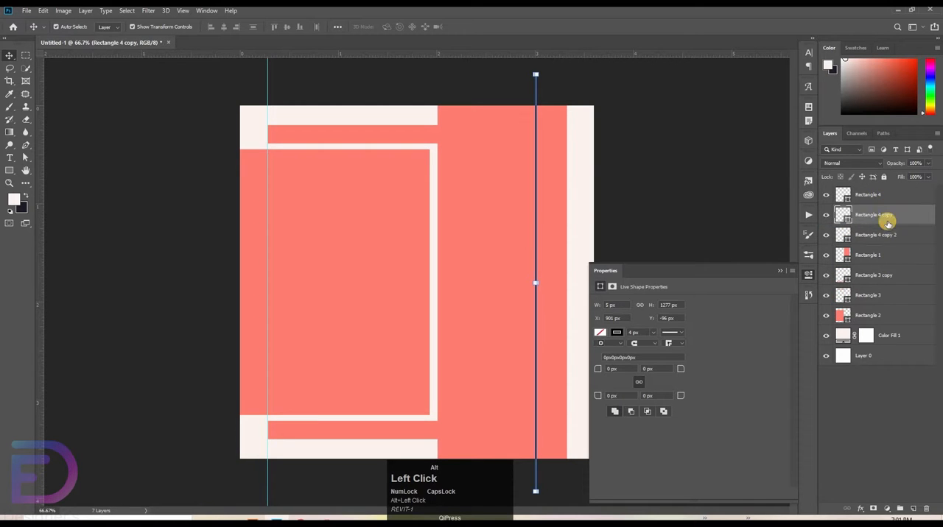
left_click(875, 243, "shift")
key("ctrl+t")
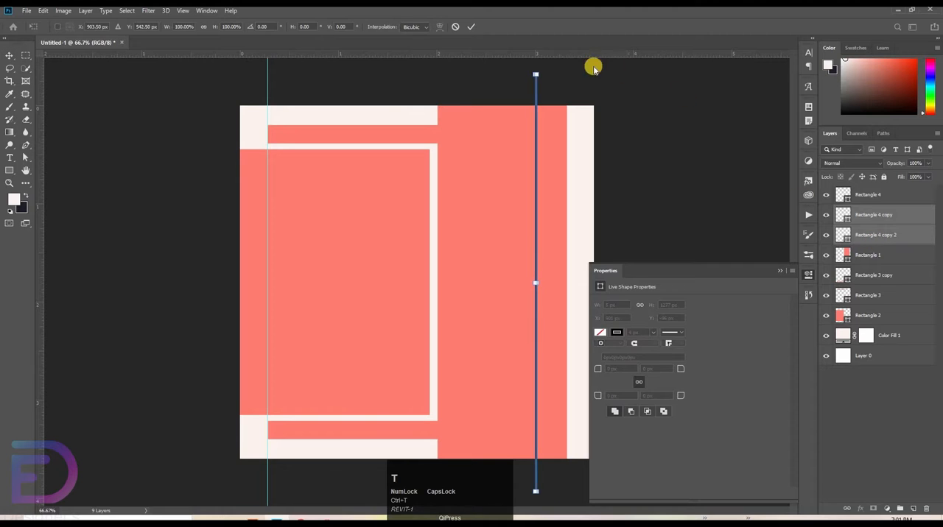
left_click_drag(547, 66, 685, 308)
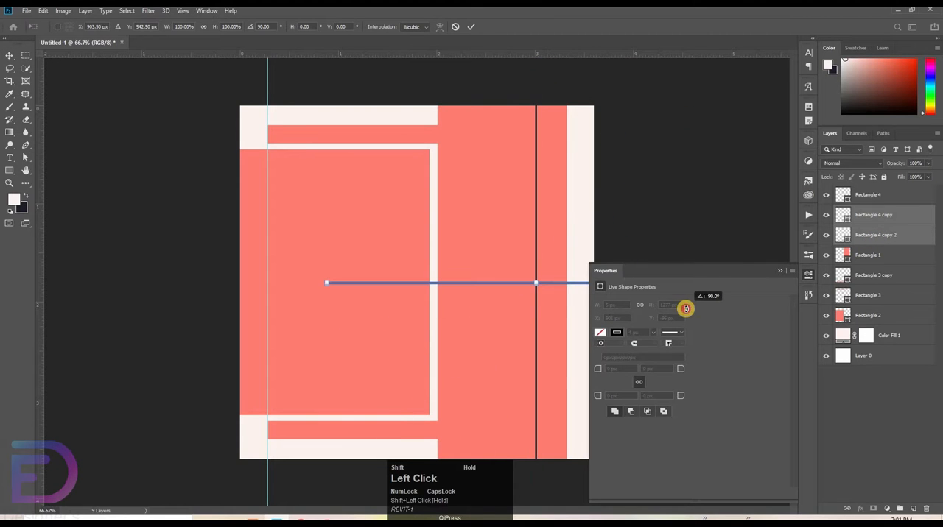
left_click_drag(512, 290, 512, 290)
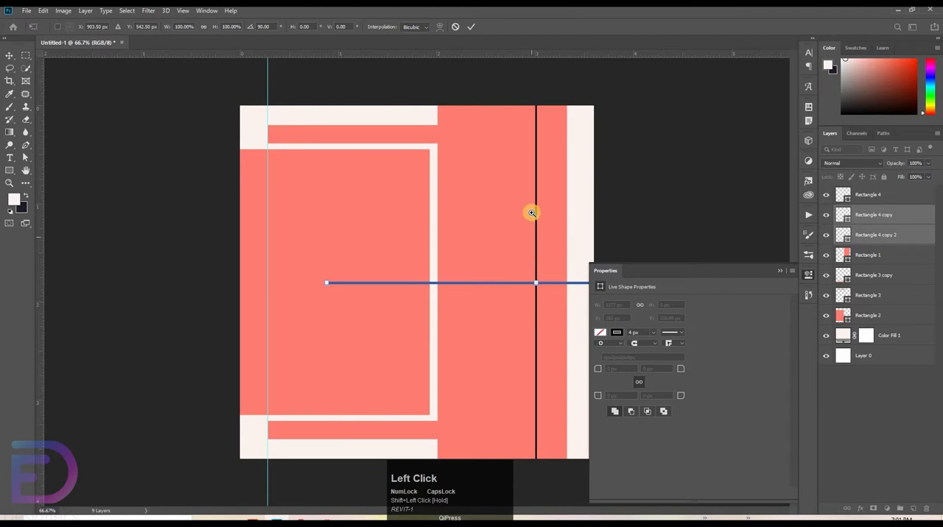
Step: Move both rotated line copies up so they start at the tall coral band's left edge, near Rectangle 2's top
left_click(555, 196)
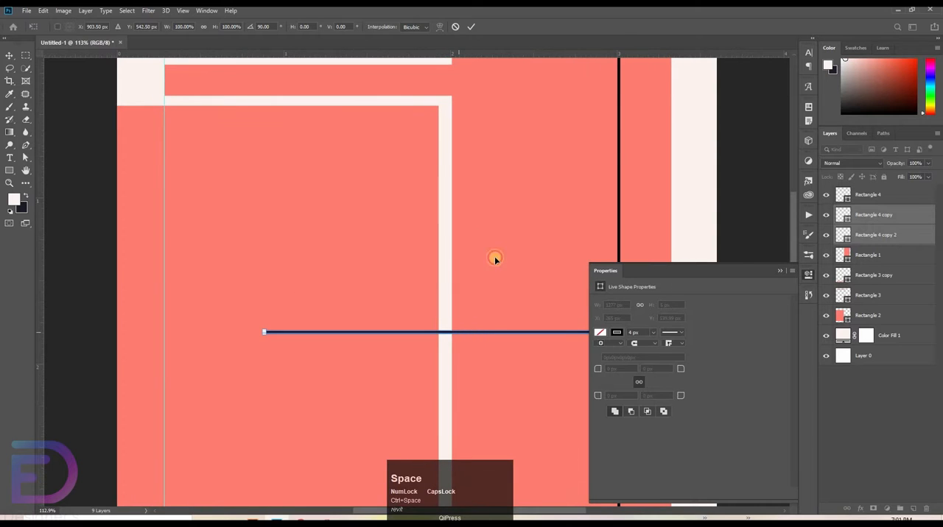
left_click_drag(466, 332, 646, 133)
left_click(781, 174)
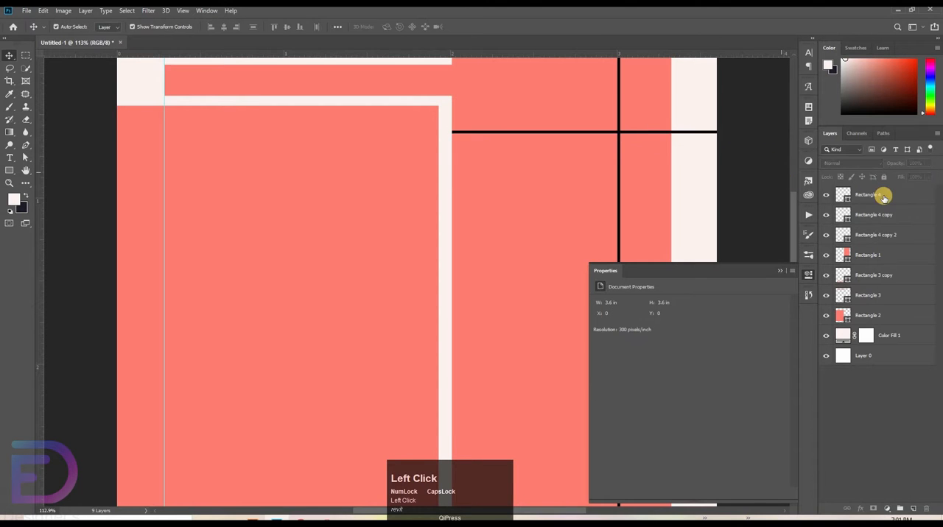
Step: Move Rectangle 4 copy down 60 px to Y 238.99 px to form a second parallel horizontal line
left_click(883, 198)
left_click(879, 215)
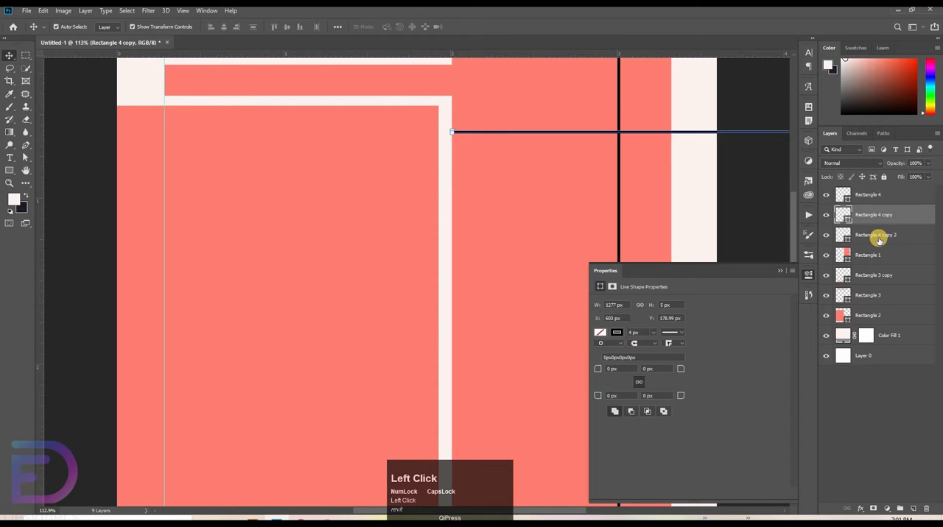
key("shift+Down")
key("shift+Down")
key("shift+Down")
key("shift+Down")
key("shift+Down")
key("shift+Down")
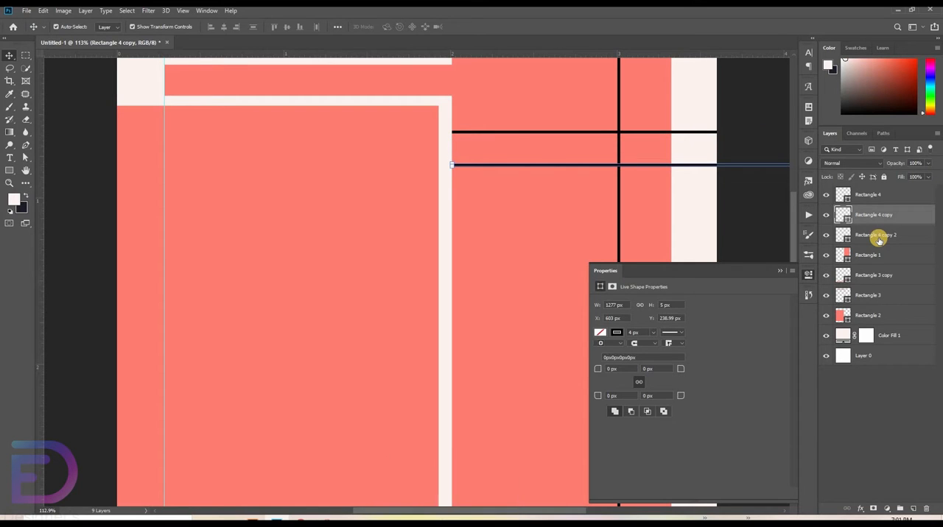
key("shift+Up")
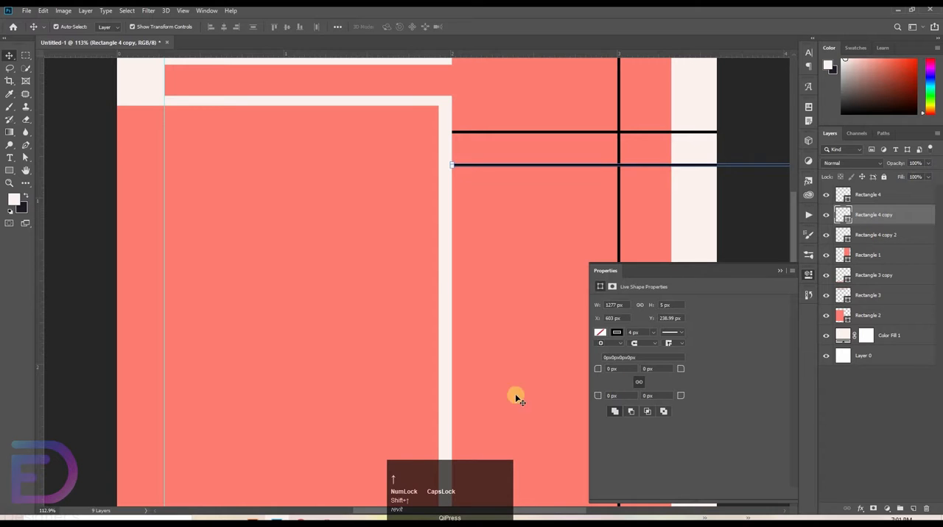
Step: Draw an unfilled black-outlined rectangle about 607 by 813 px over Rectangle 2, offset toward the upper right
key("ctrl+space")
left_click_drag(412, 318, 346, 314)
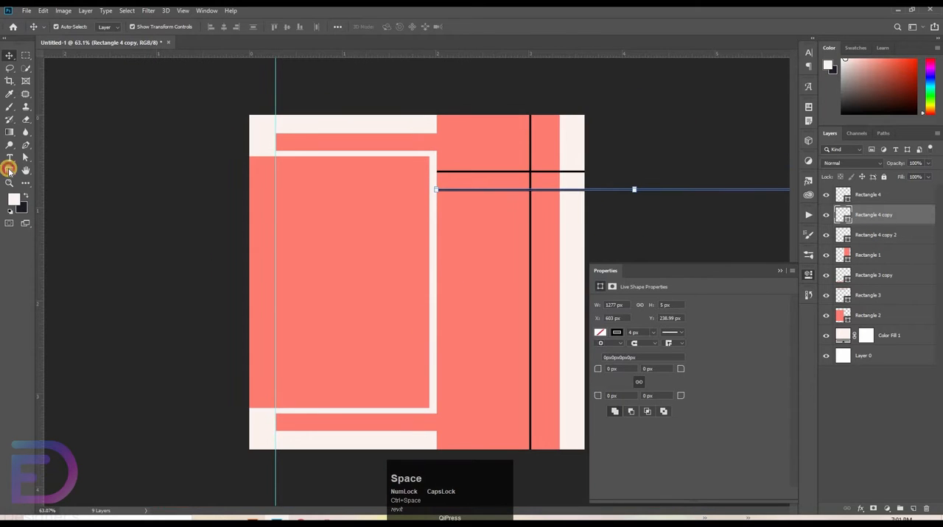
left_click(8, 169)
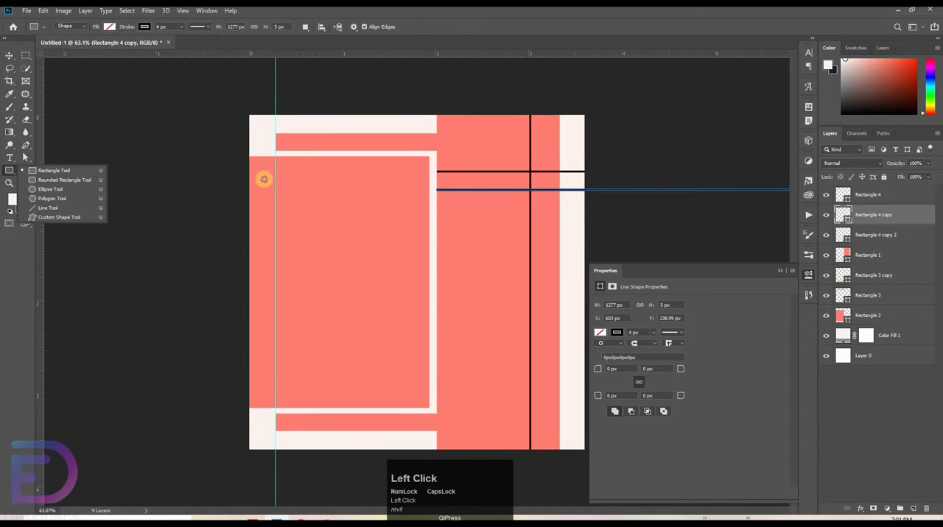
mouse_move(264, 179)
left_mouse_down()
mouse_move(408, 326)
mouse_move(484, 336)
mouse_move(463, 395)
mouse_move(441, 400)
mouse_move(449, 400)
left_mouse_up()
key("space")
left_click_drag(289, 220, 289, 221)
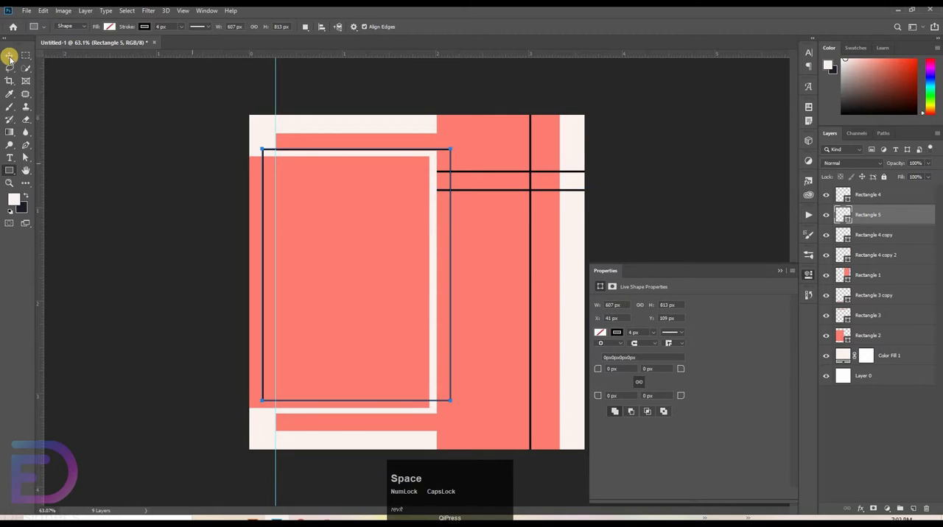
Step: Nudge the outlined rectangle up 4 px to Y 104.99 px
left_click(10, 56)
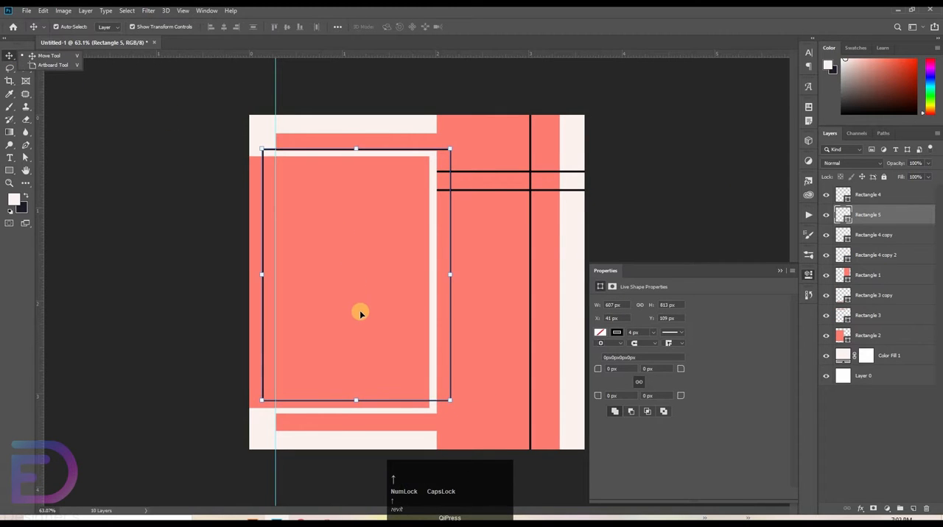
key("ctrl+t")
left_click_drag(393, 279, 371, 322)
key("Up")
key("Up")
key("Up")
key("Up")
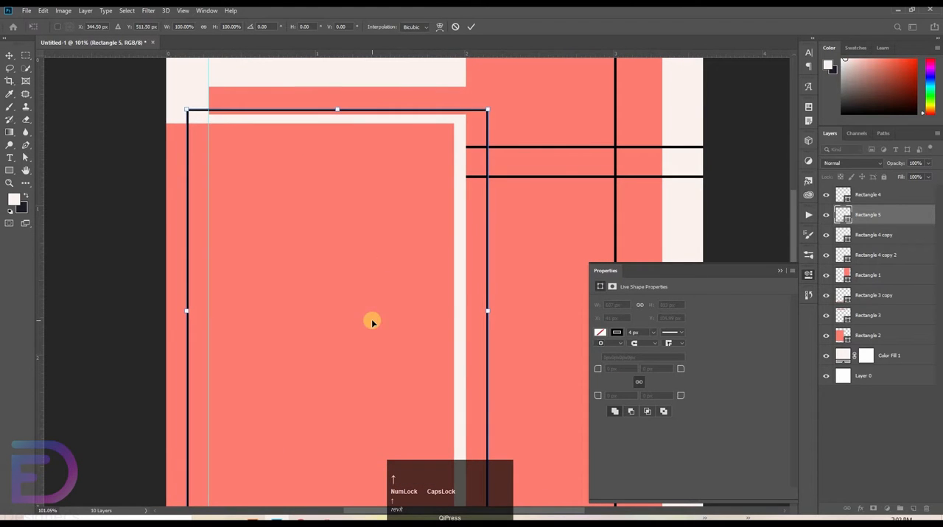
left_click_drag(371, 170, 373, 153)
left_click_drag(363, 253, 366, 272)
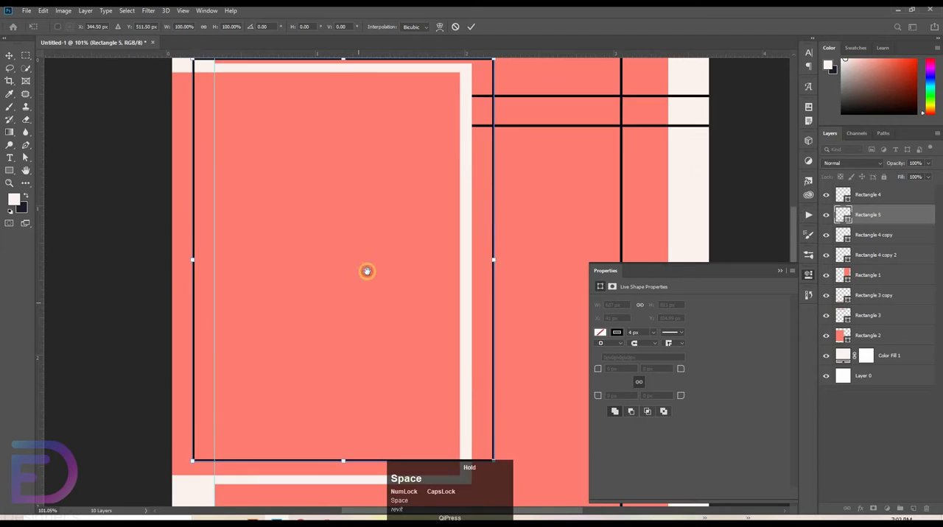
left_click(470, 28)
left_click(53, 254)
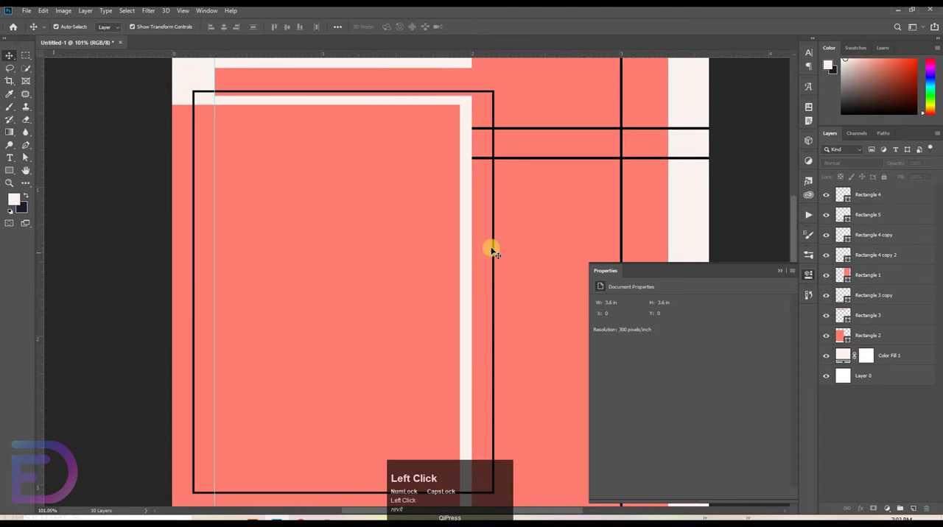
Step: Stretch the outlined rectangle's top edge slightly upward to 100.25% height
left_click_drag(493, 271, 482, 221)
left_click_drag(393, 201, 401, 271)
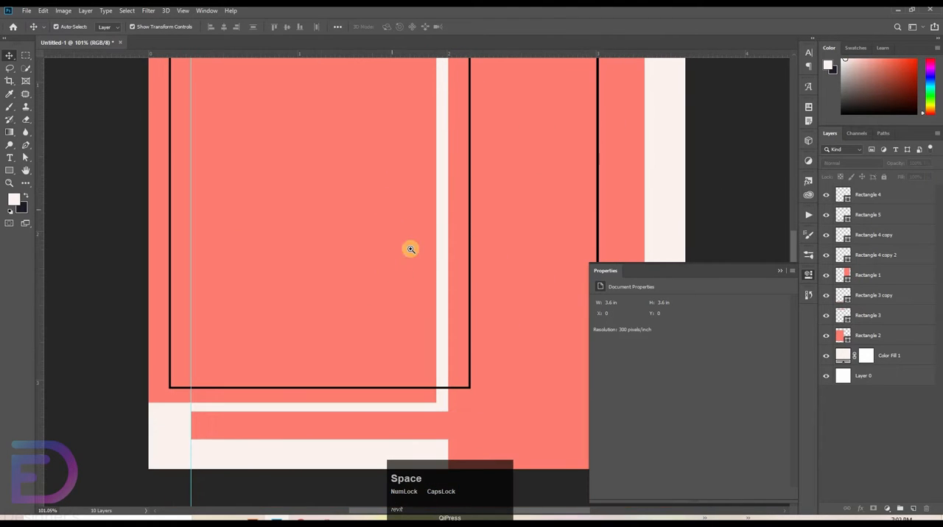
left_click_drag(481, 190, 469, 200)
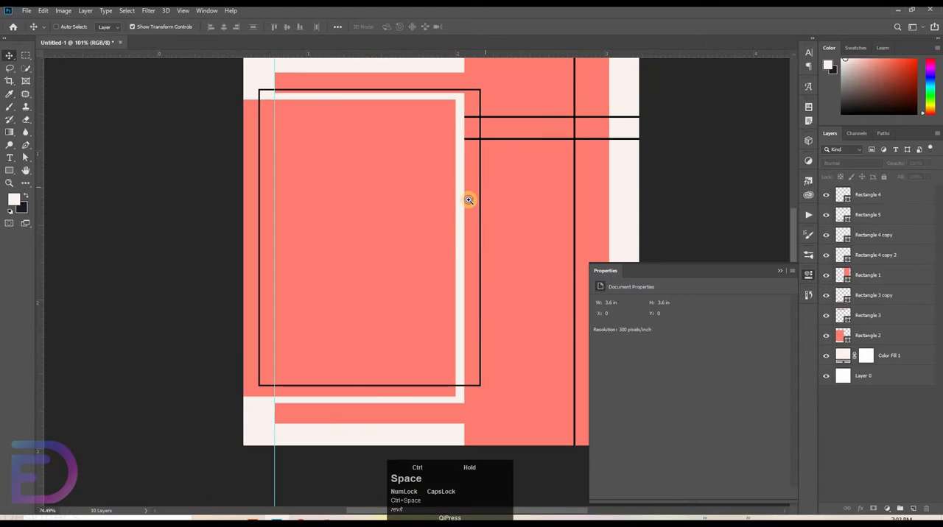
left_click_drag(405, 183, 397, 218)
left_click(400, 182)
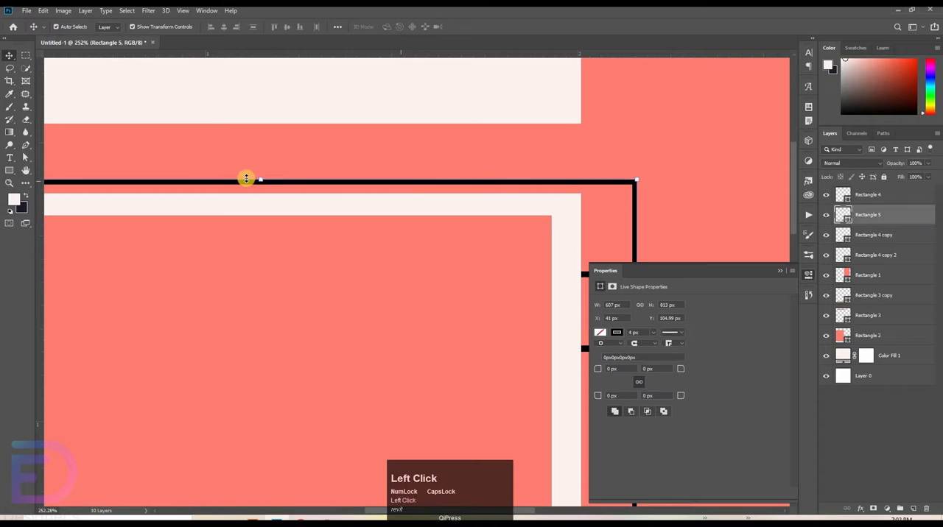
left_click_drag(253, 177, 254, 175)
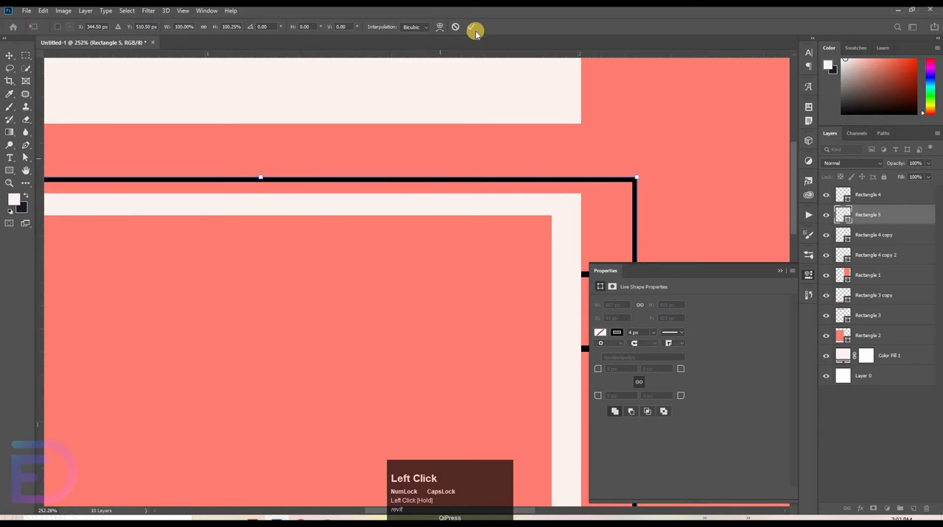
left_click(452, 63)
left_click(540, 206)
key("ctrl+space")
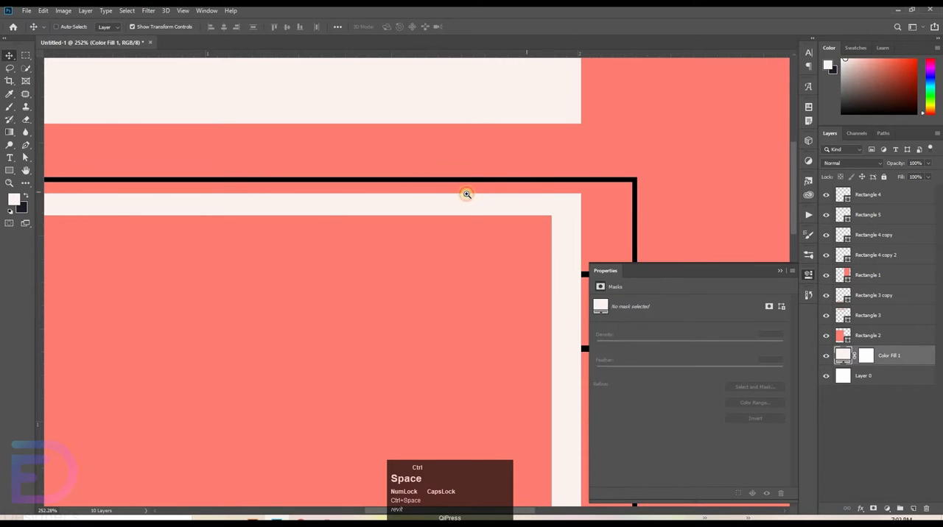
left_click_drag(467, 196, 500, 187)
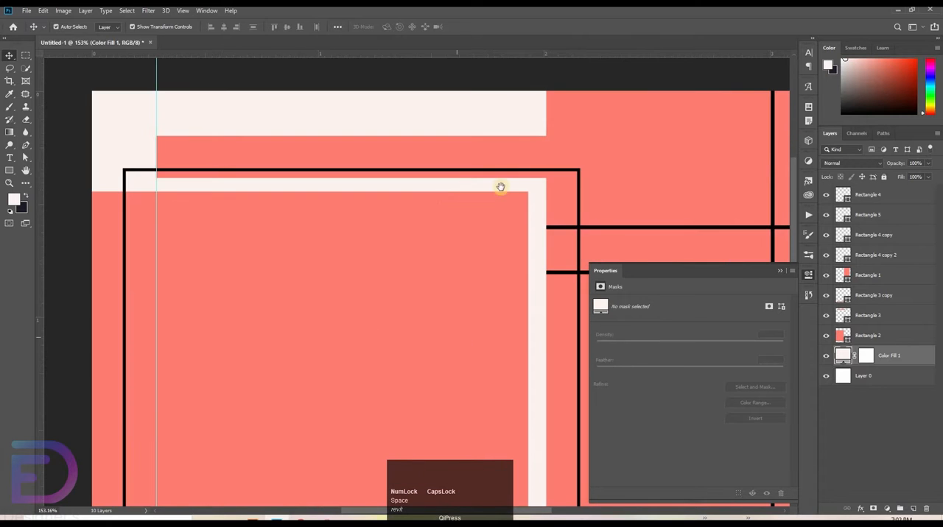
left_click_drag(457, 337, 305, 273)
left_click(305, 273)
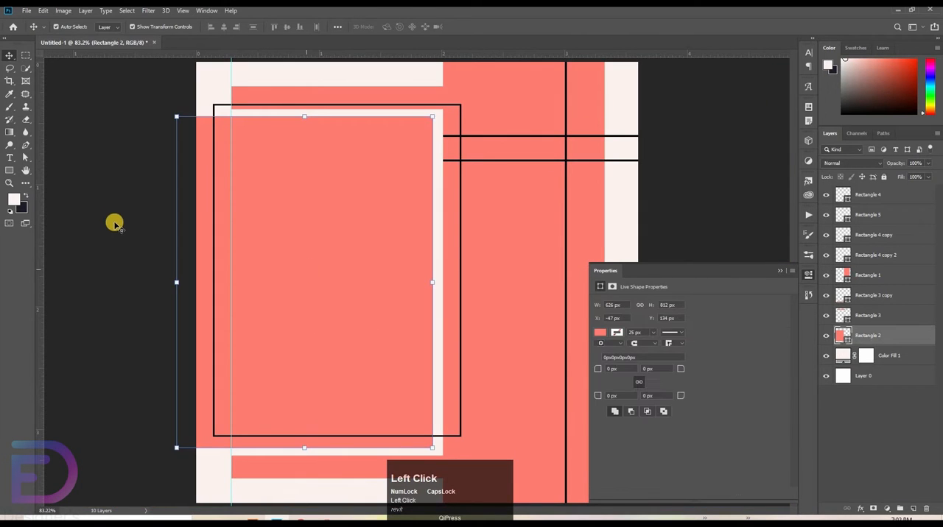
left_click(153, 141)
left_click(27, 11)
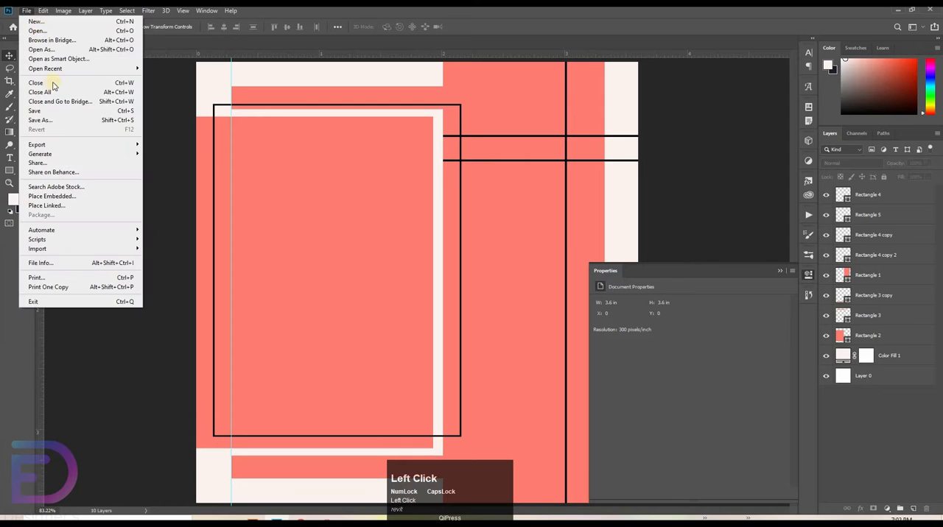
left_click(68, 195)
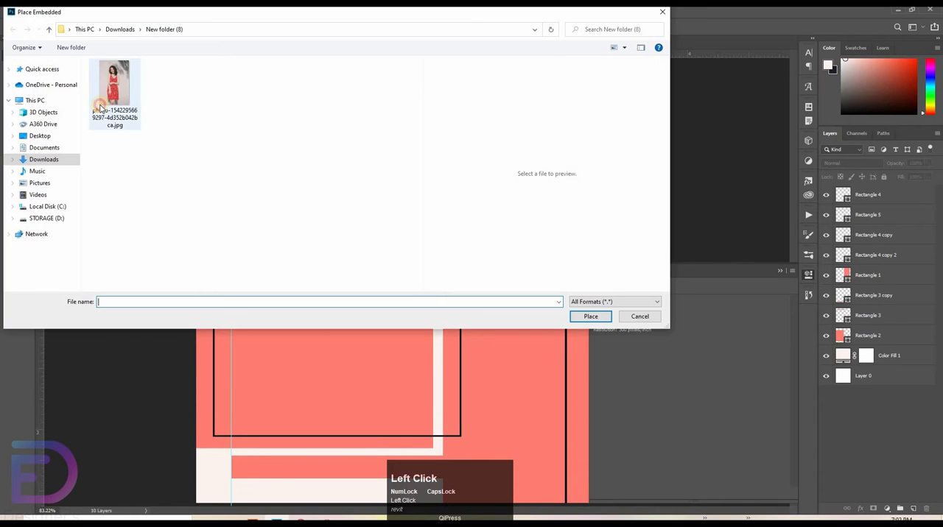
double_click(118, 94)
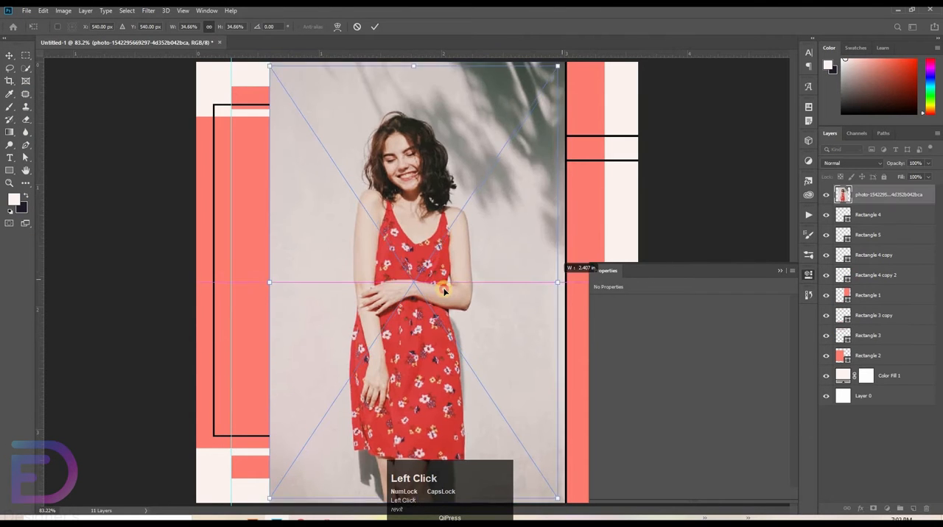
left_click_drag(561, 280, 379, 301)
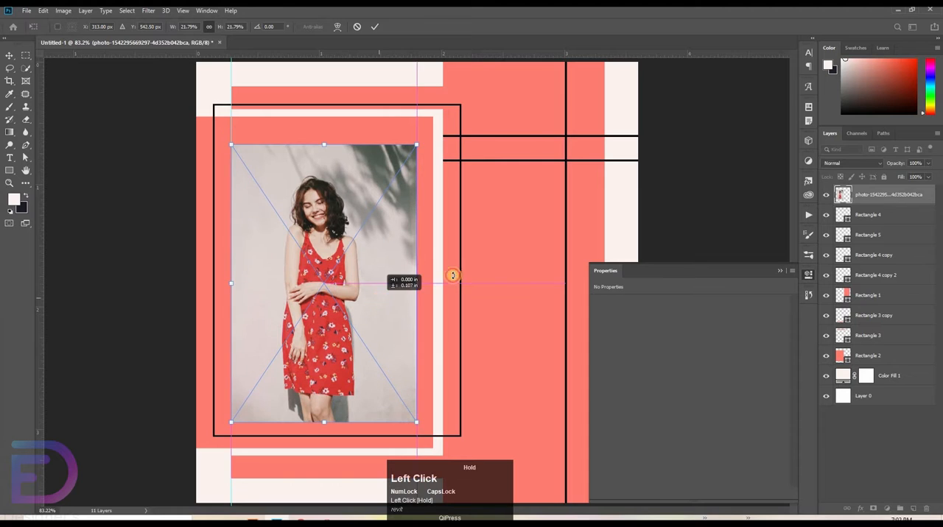
left_click(756, 193)
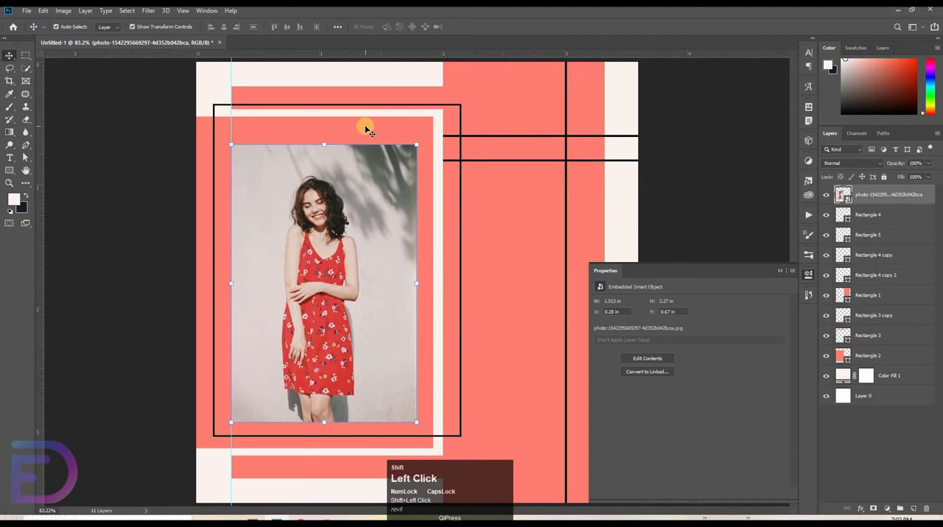
Step: Align the vertical centers of the photo and Rectangle 2
left_click(365, 130)
left_click(288, 28, "ctrl")
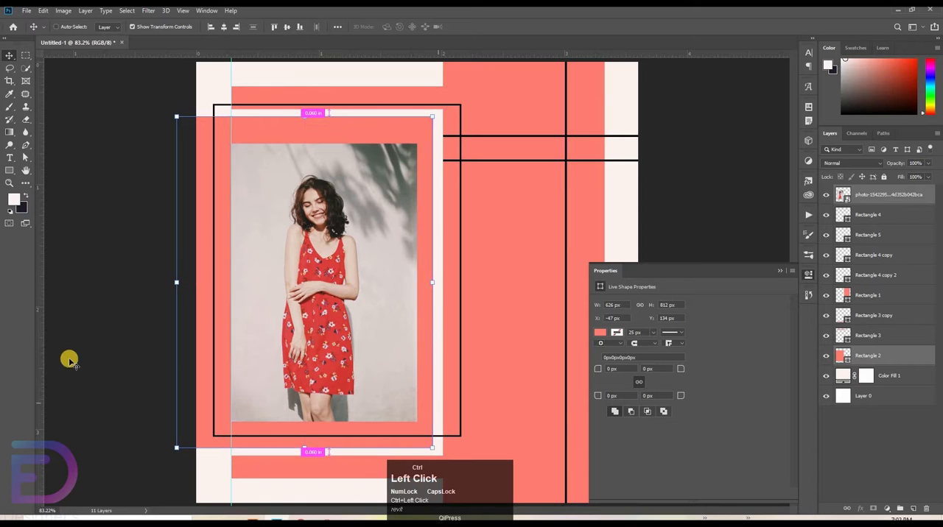
left_click(88, 255)
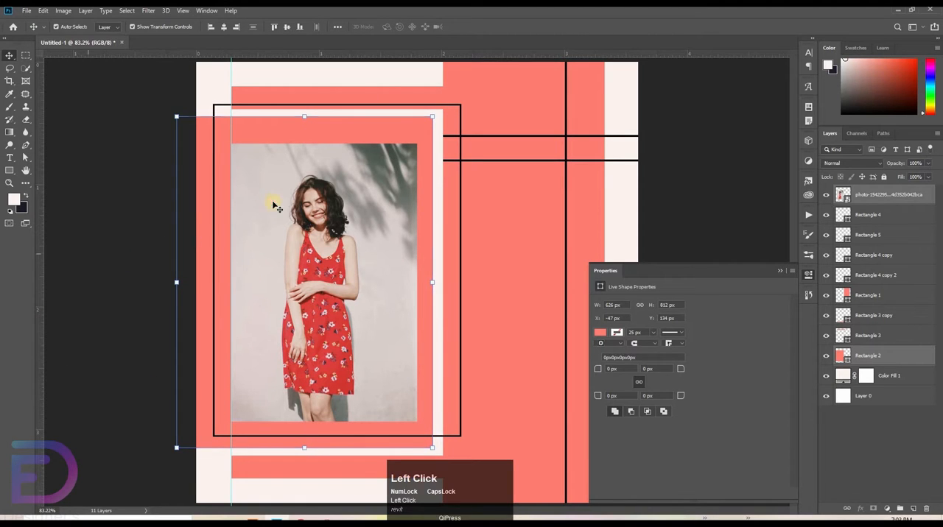
Step: Enlarge the photo to about 22.8% and align its vertical center with Rectangle 2
left_click(302, 178)
left_click_drag(325, 144, 326, 130)
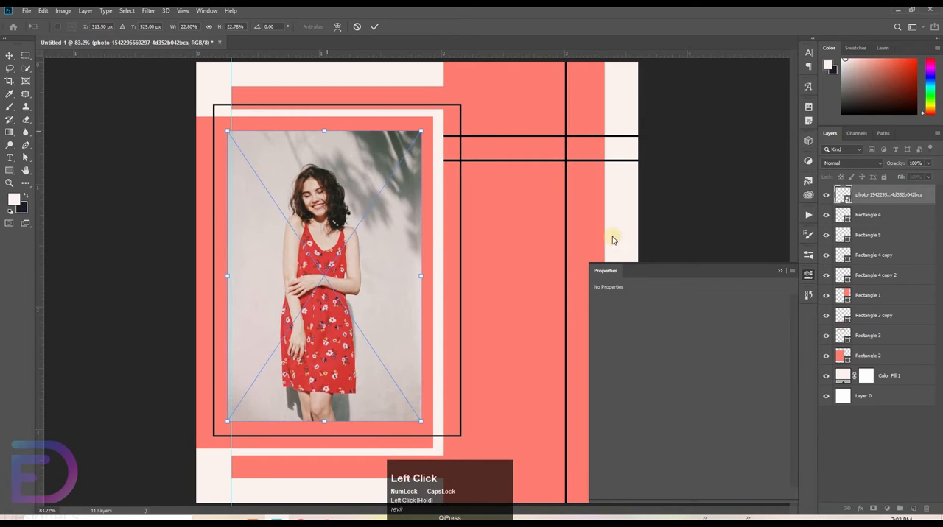
left_click(875, 355, "ctrl")
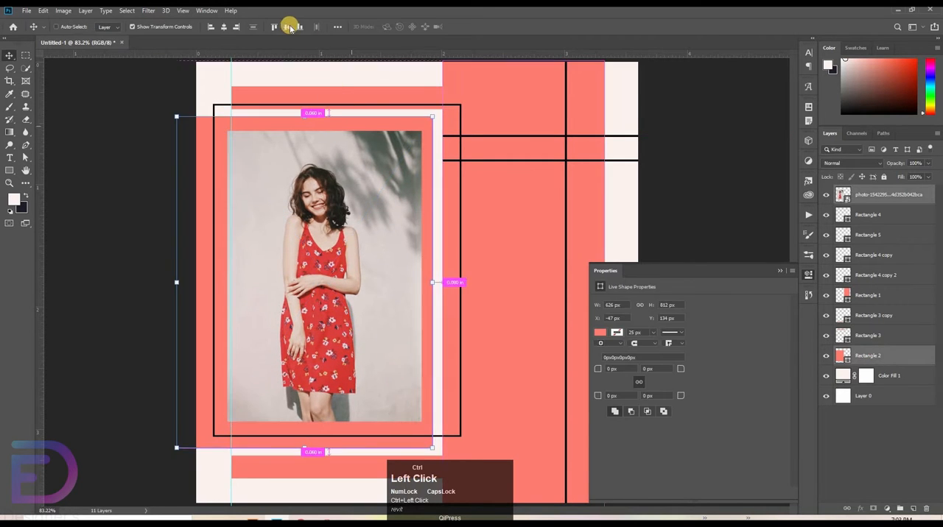
left_click(288, 26)
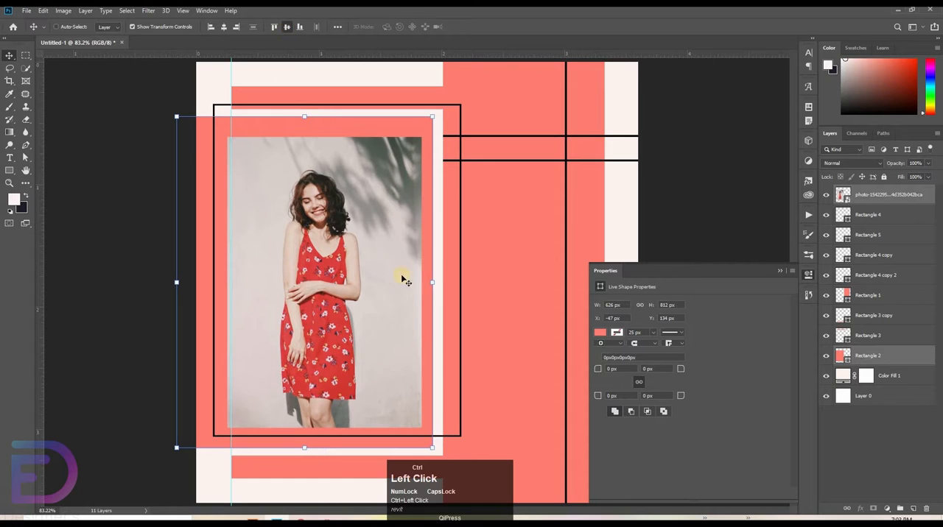
left_click(98, 258)
Step: Nudge the photo up a few pixels inside the outlined rectangle
left_click(329, 278)
key("Up")
key("Up")
key("Up")
key("Up")
key("Up")
key("Up")
key("Up")
key("Up")
key("Up")
key("Up")
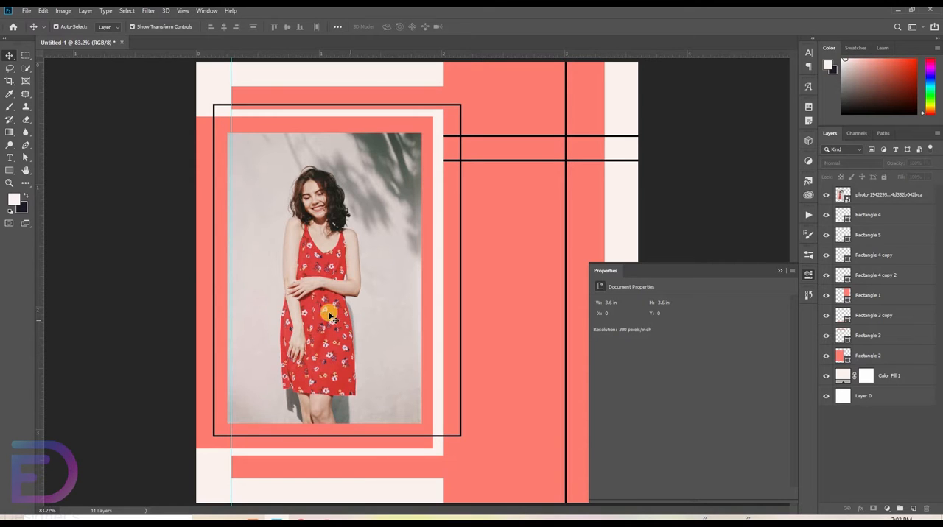
left_click(409, 230, "alt")
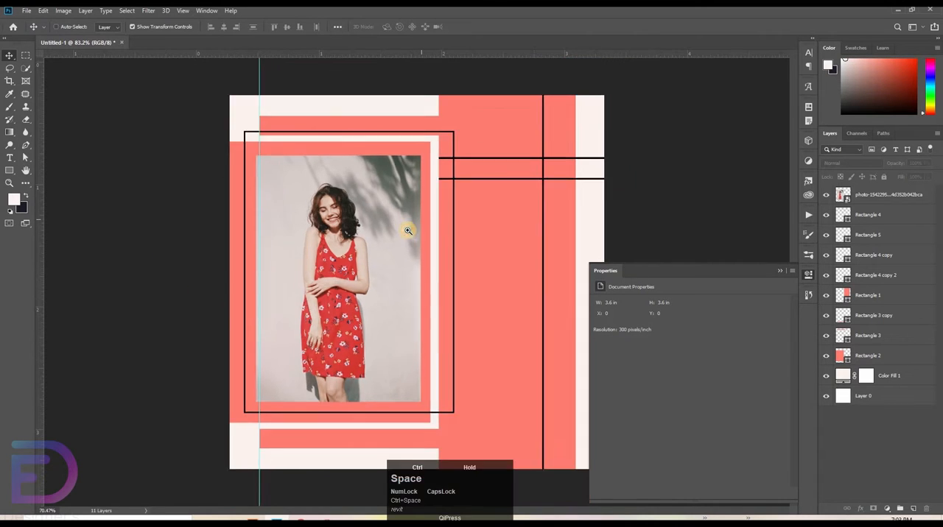
Step: Add a drop shadow to the woman's photo layer with the shadow angle set to 54°
left_click(904, 197)
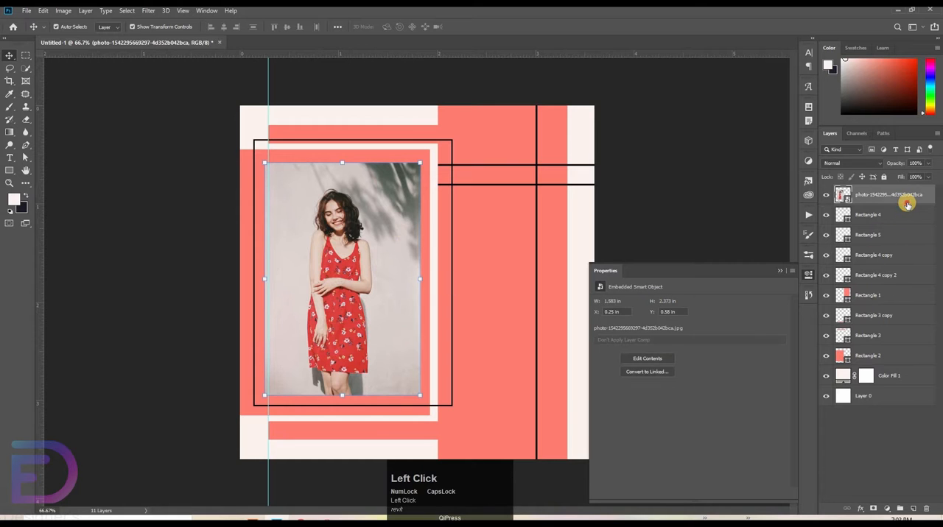
double_click(905, 203)
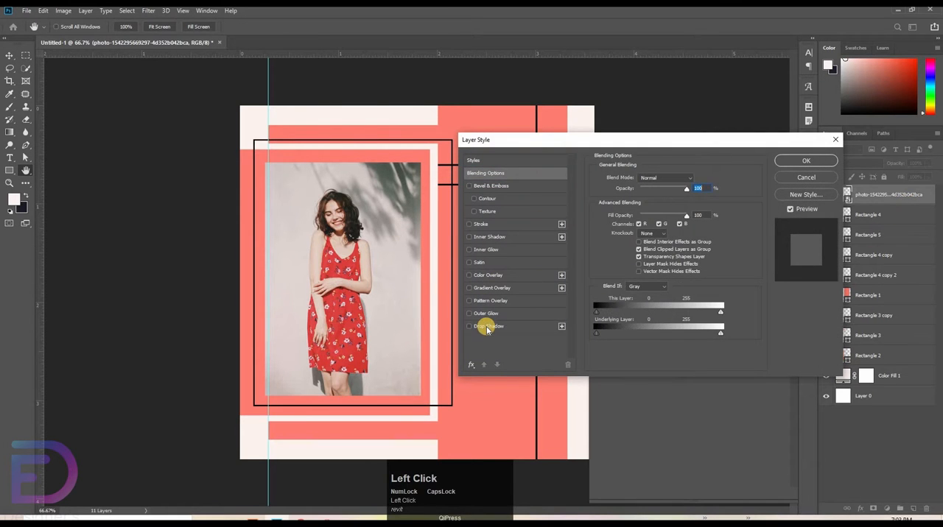
left_click(487, 327)
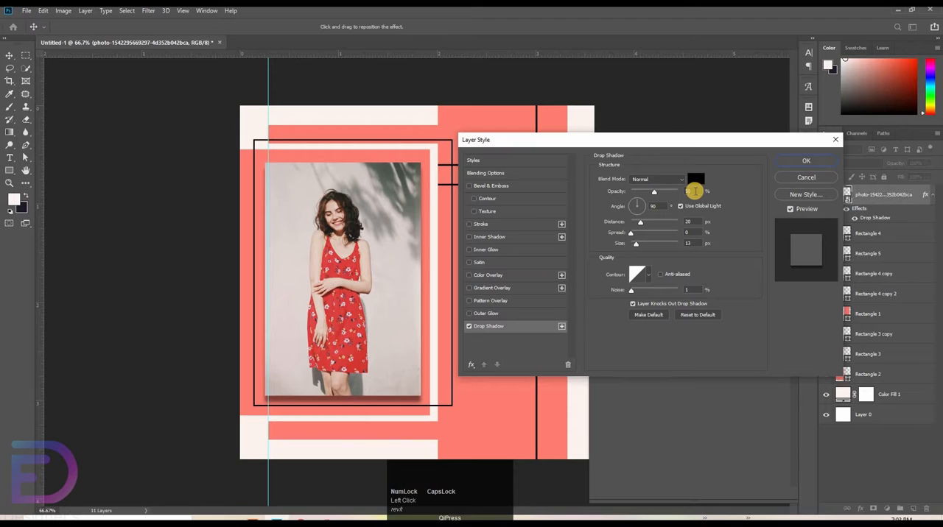
left_click(693, 192)
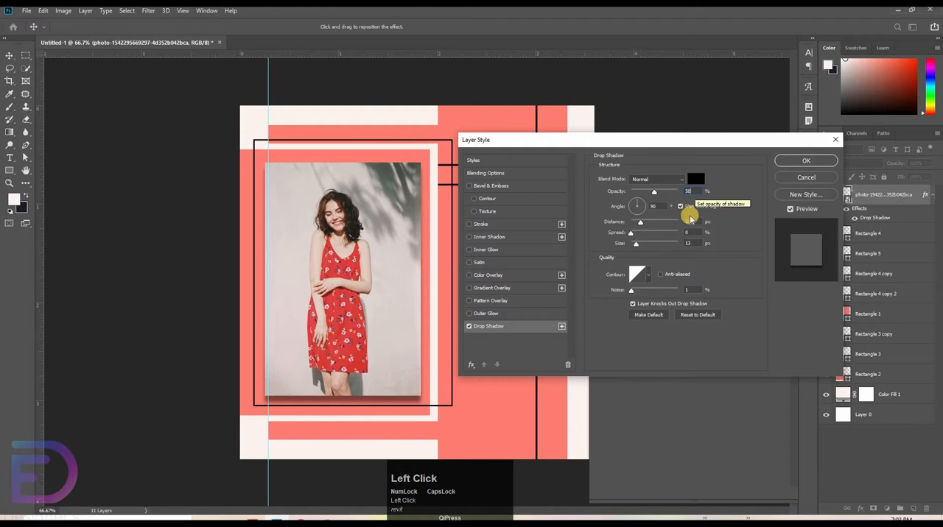
left_click(660, 207)
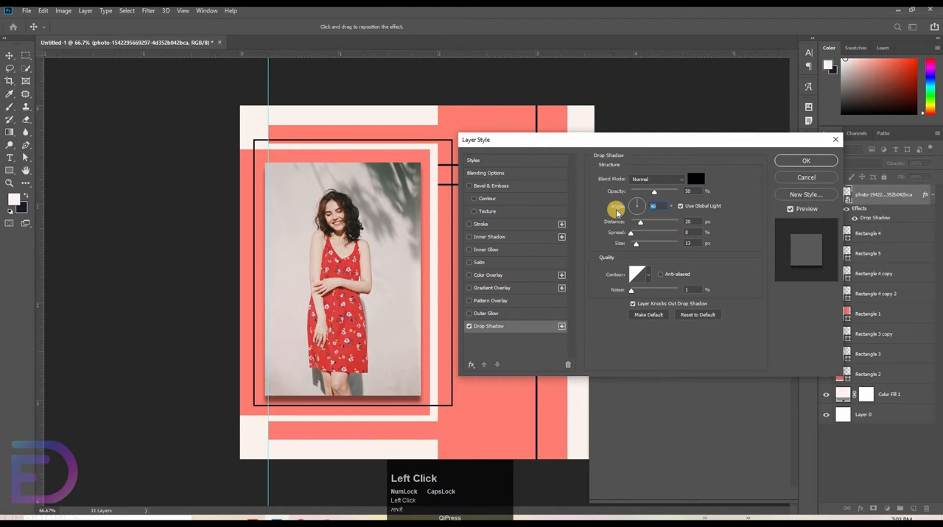
type("54")
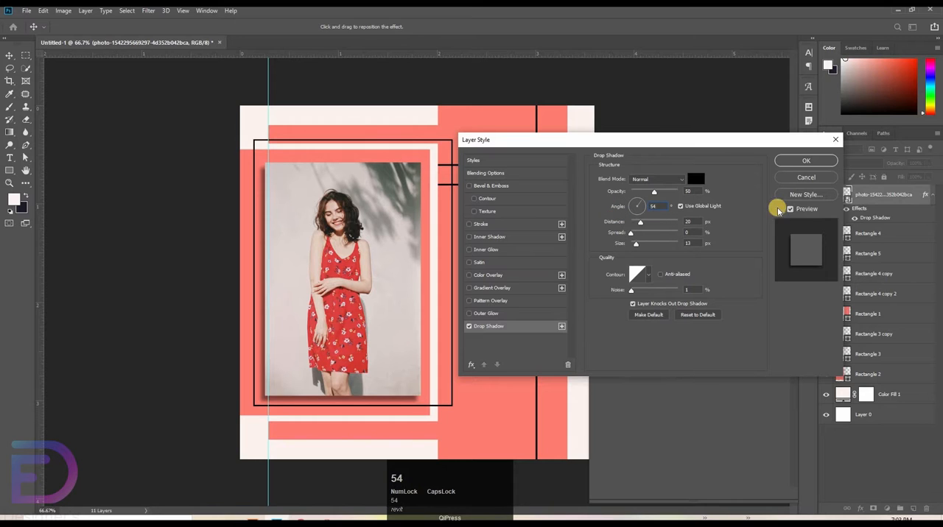
left_click(799, 161)
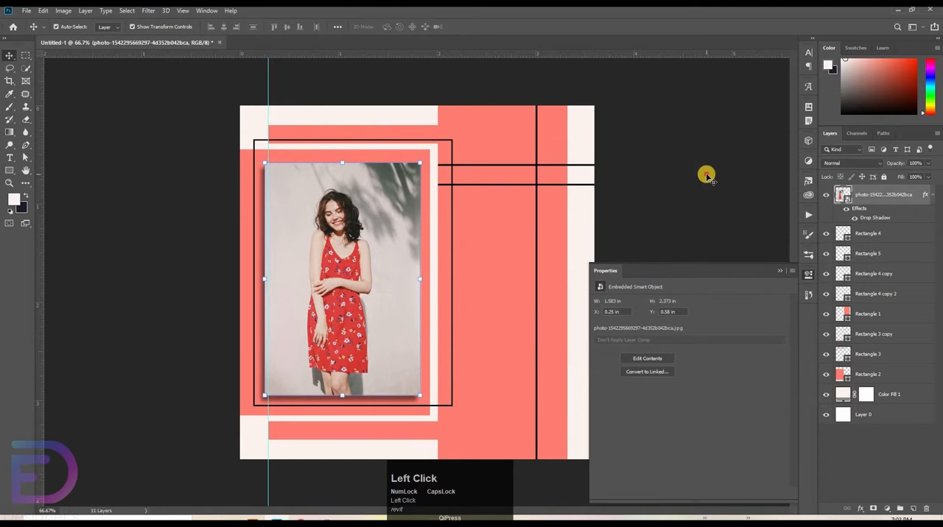
left_click(83, 195)
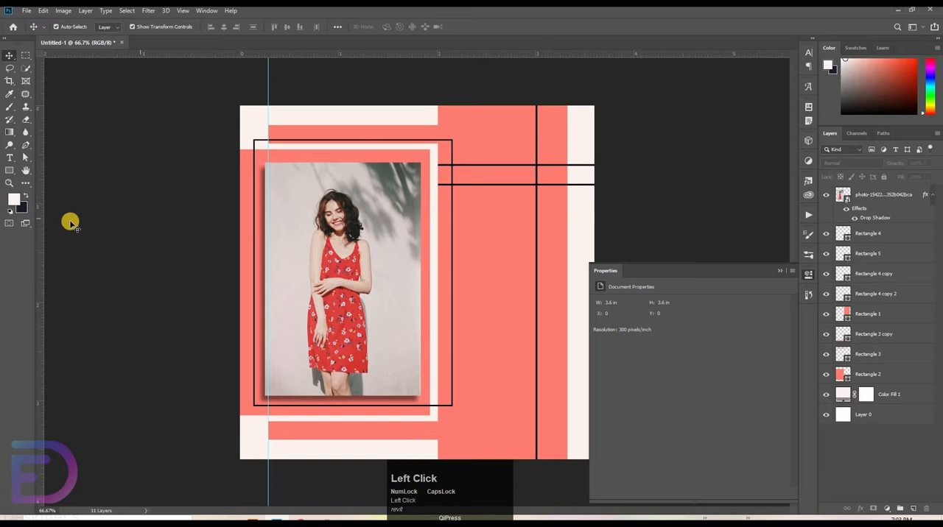
Step: Create a new 1080 × 1080 pixel RGB document at 300 pixels/inch with a custom gray background
left_click(12, 26)
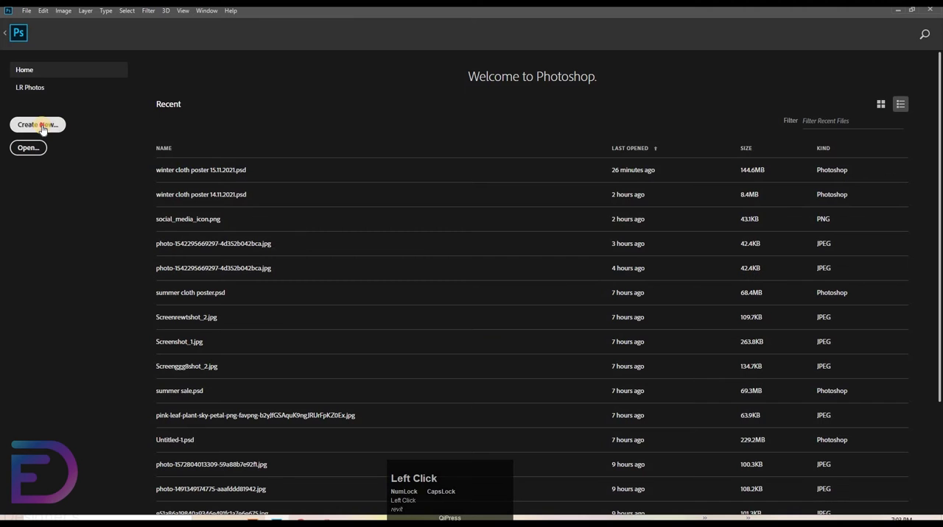
left_click(37, 125)
left_click(658, 304)
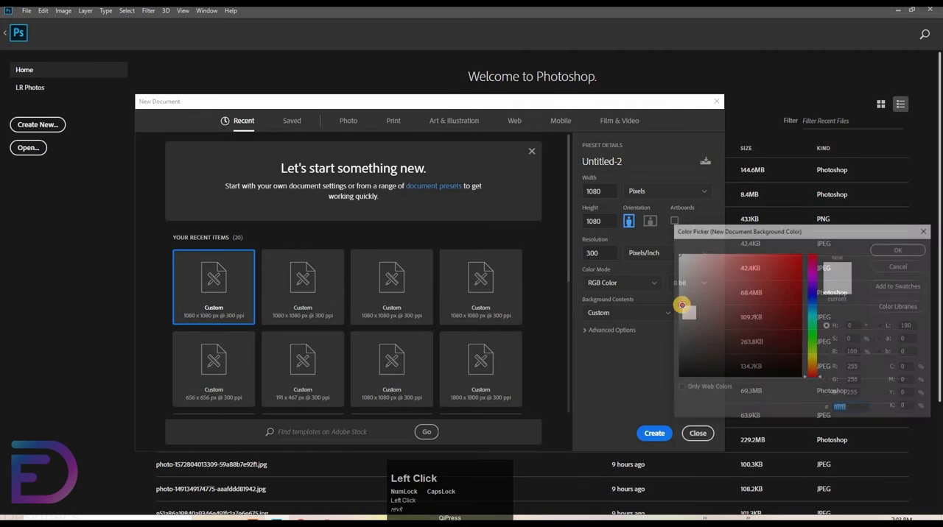
key("Return")
key("Return")
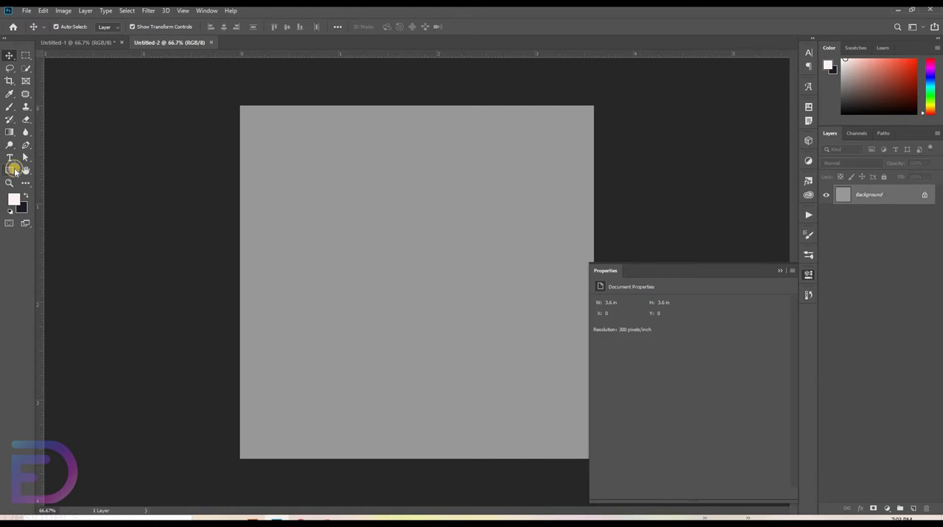
Step: Draw a vertical black line about 1.4 in long with a 4 px stroke and no fill using the Line tool
right_click(14, 171)
left_click(48, 214)
key("ctrl+space")
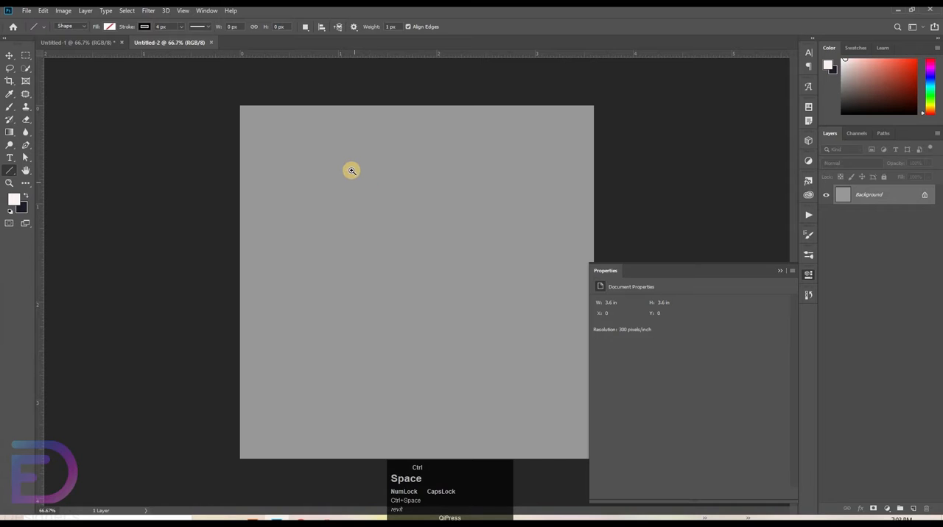
left_click_drag(386, 162, 349, 171)
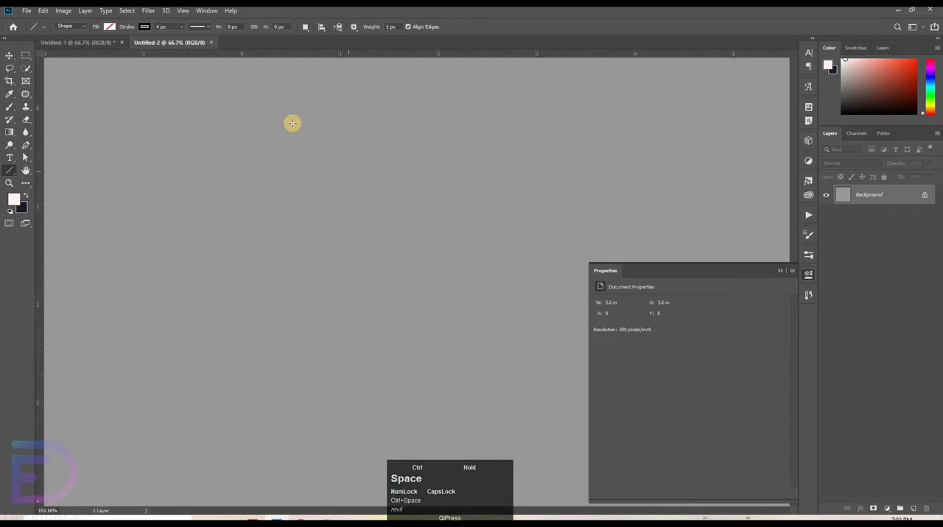
left_click_drag(293, 118, 307, 433)
key("Return")
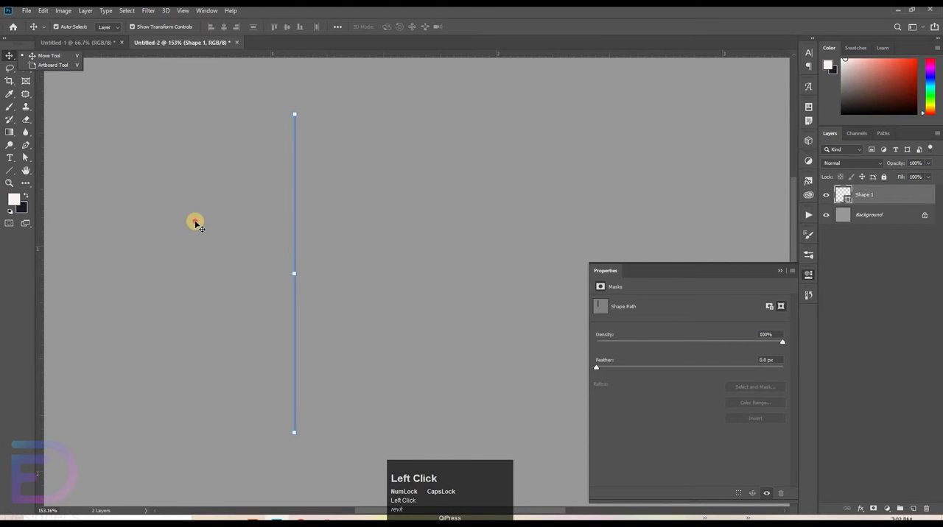
Step: Duplicate the vertical line three times to the right at equal spacing of about 0.06 in
left_click(384, 232)
key("ctrl+space")
left_click_drag(323, 209, 353, 200)
left_click_drag(274, 228, 265, 216)
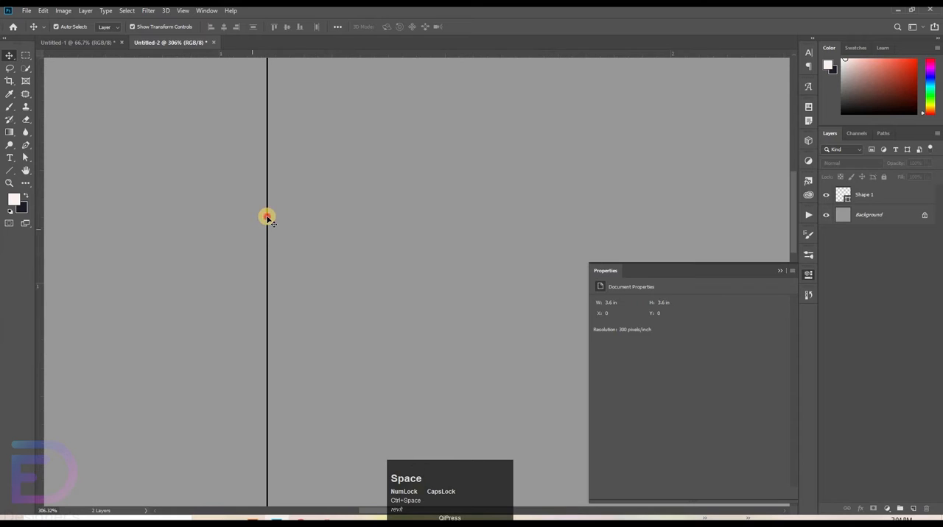
left_click(267, 218, "ctrl")
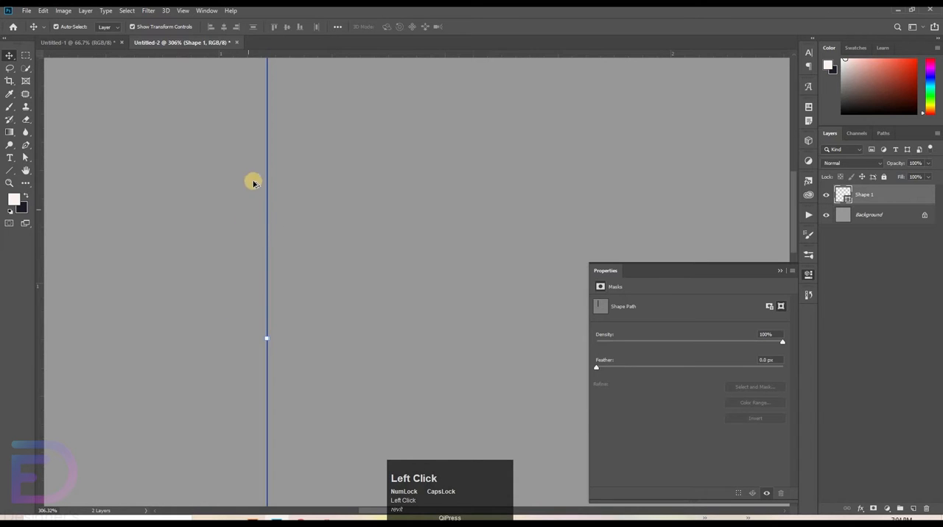
left_click_drag(268, 192, 298, 193)
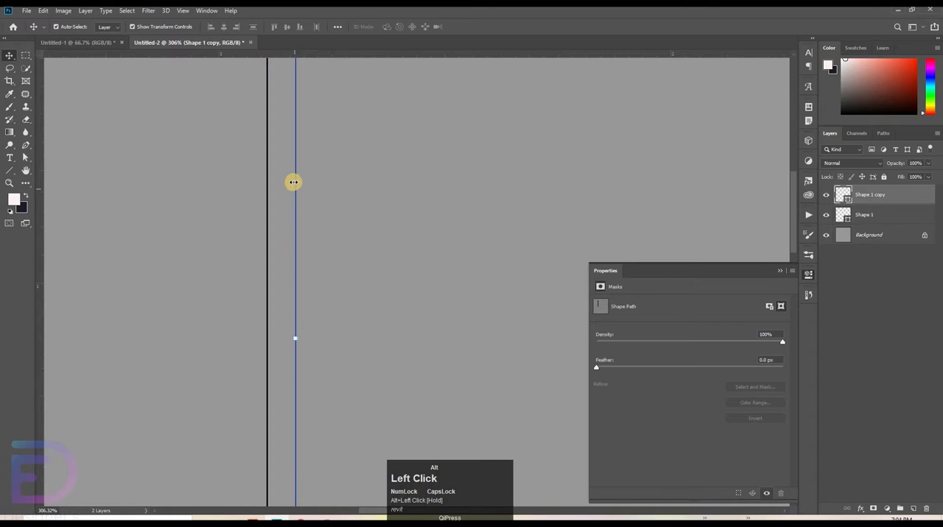
left_click(297, 179)
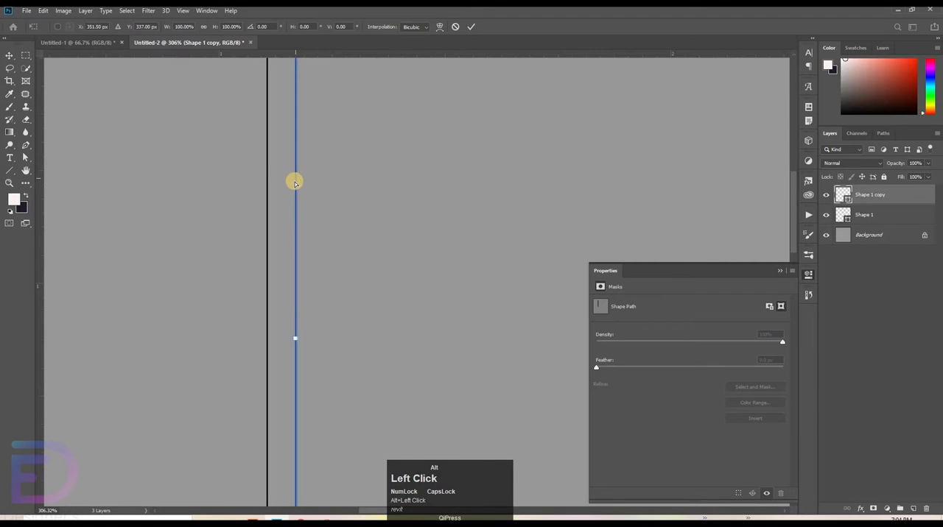
key("ctrl+z")
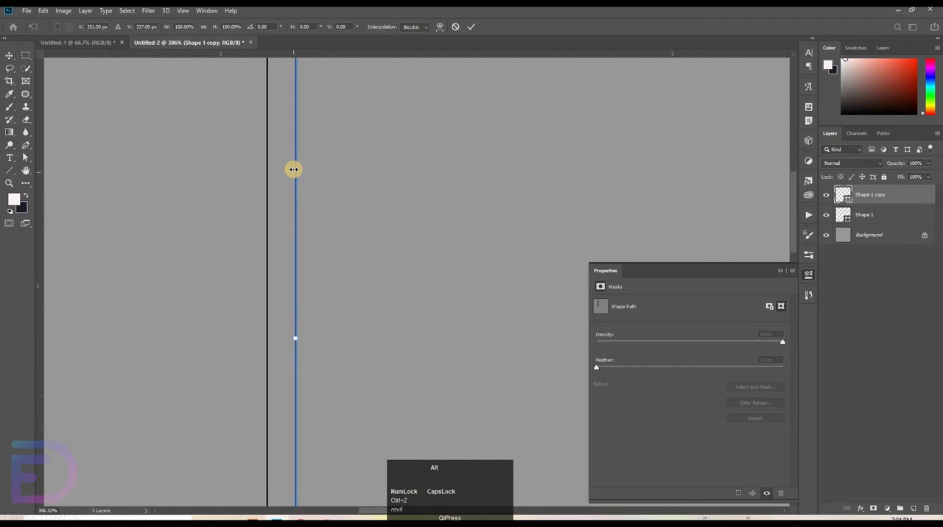
left_click(458, 107)
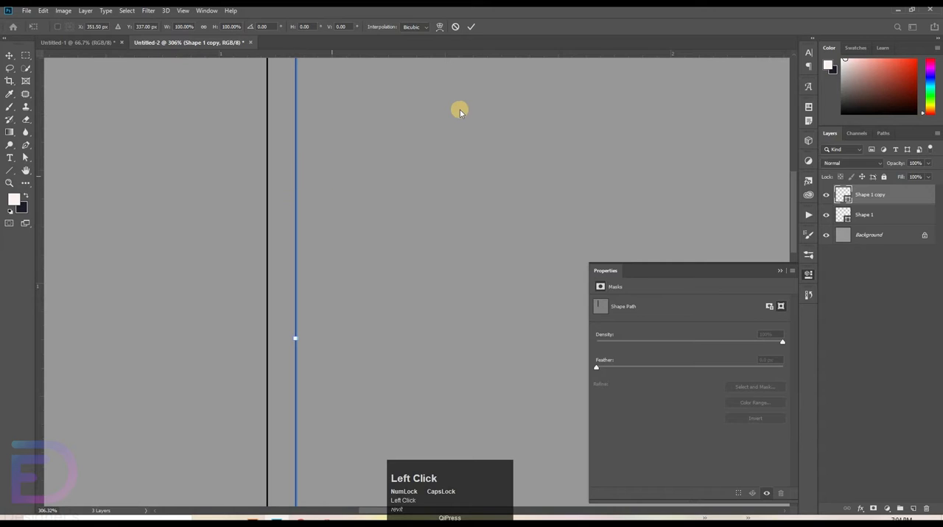
left_click_drag(296, 185, 351, 185)
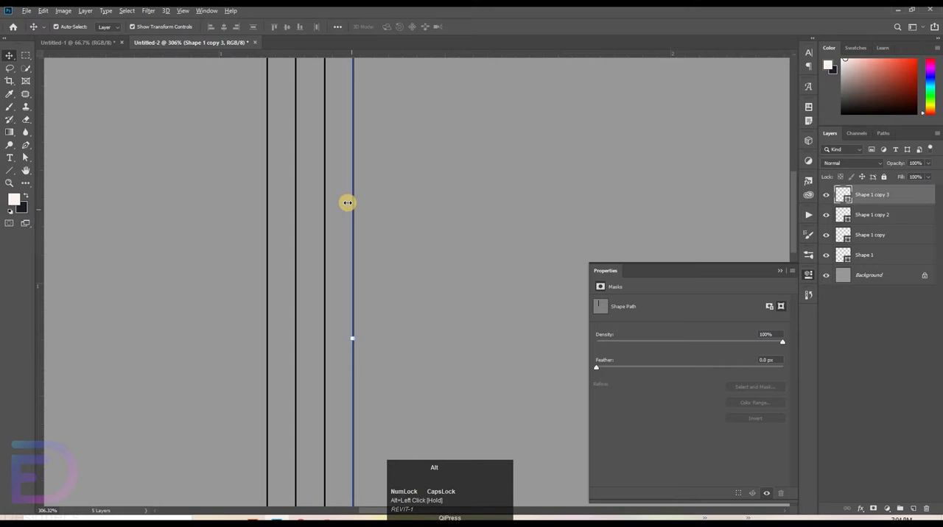
left_click(360, 193)
left_click(353, 187)
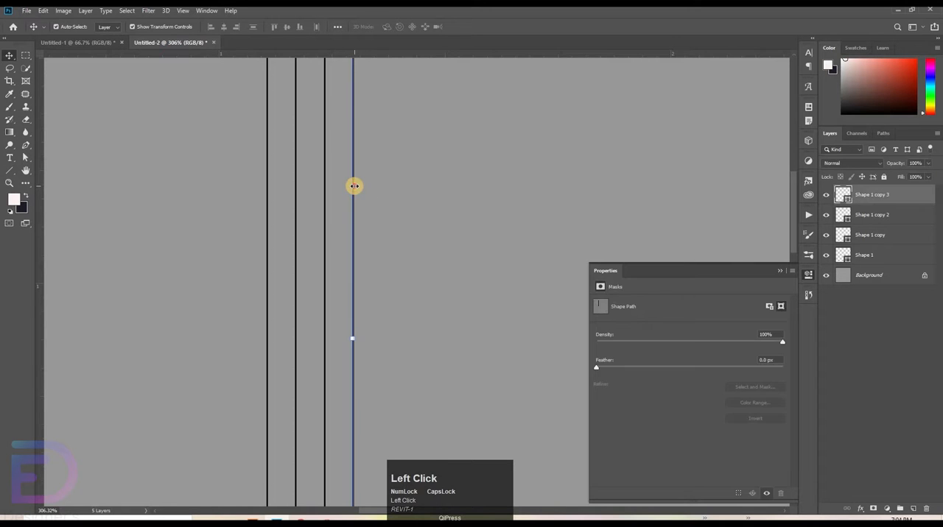
left_click_drag(354, 187, 361, 187)
key("ctrl+z")
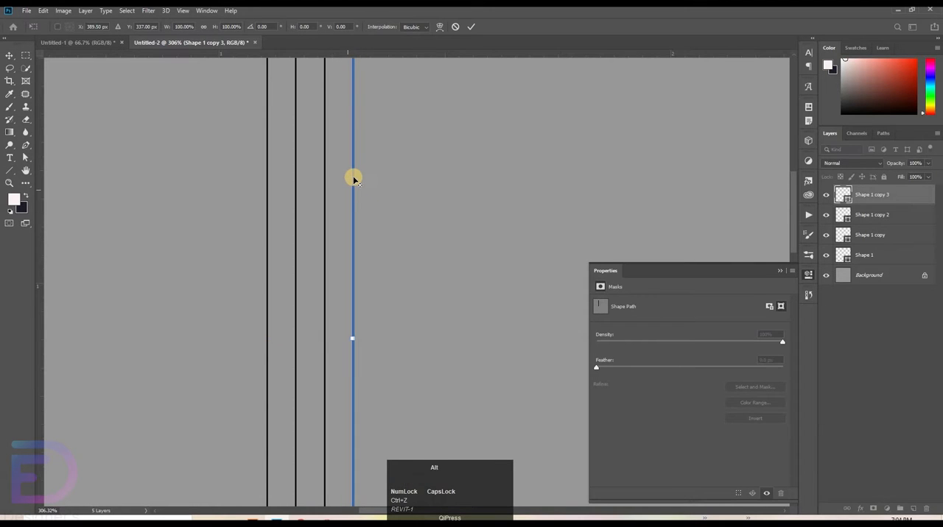
left_click_drag(396, 184, 429, 185)
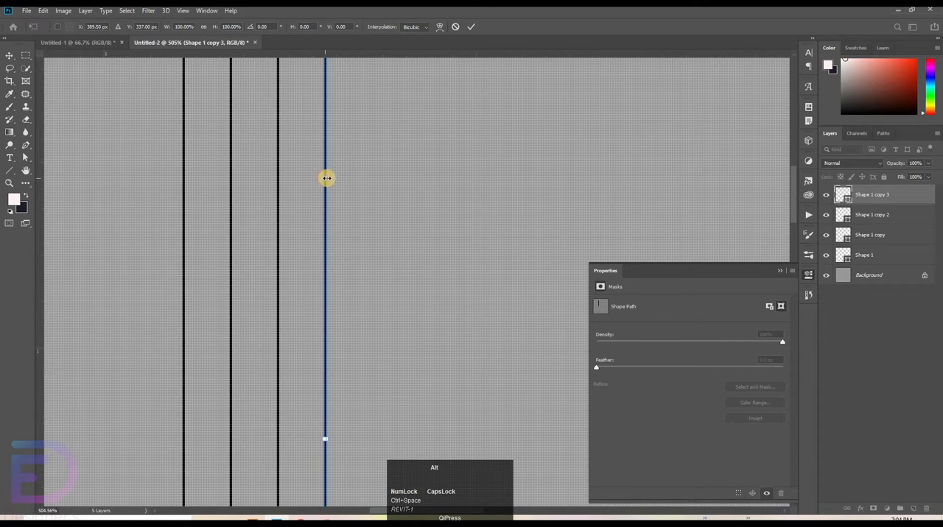
Step: Add a fifth line at the same 0.06 in spacing and duplicate all five to the right to make ten evenly spaced lines
left_click(914, 194)
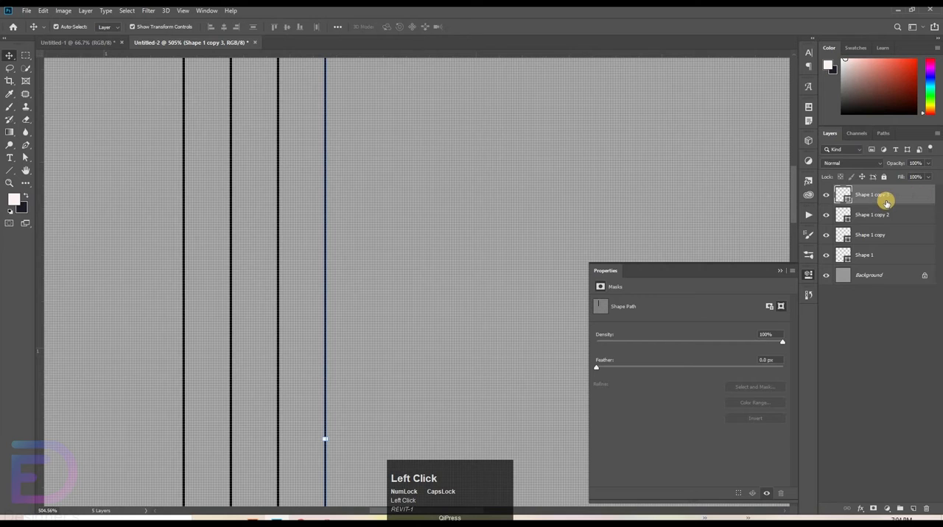
key("alt")
left_click_drag(351, 196, 373, 196)
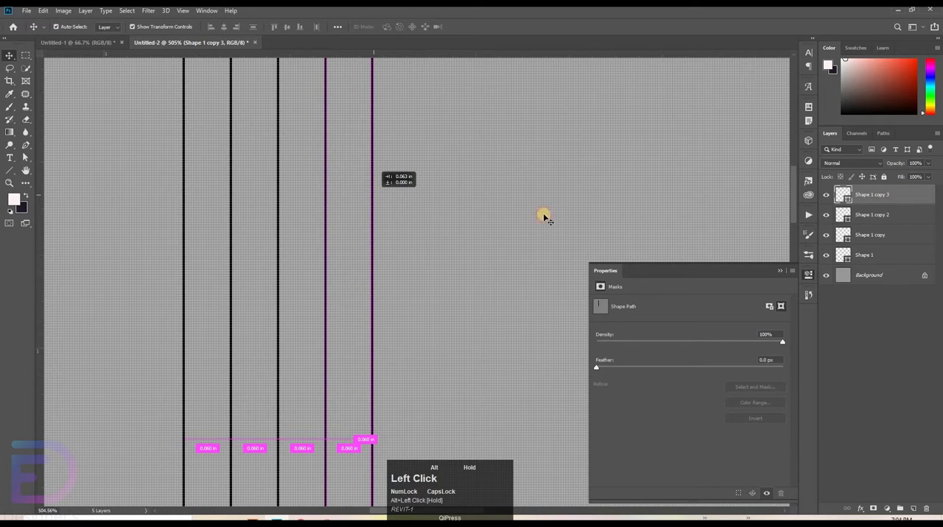
left_click_drag(544, 217, 543, 217)
left_click(858, 274, "shift")
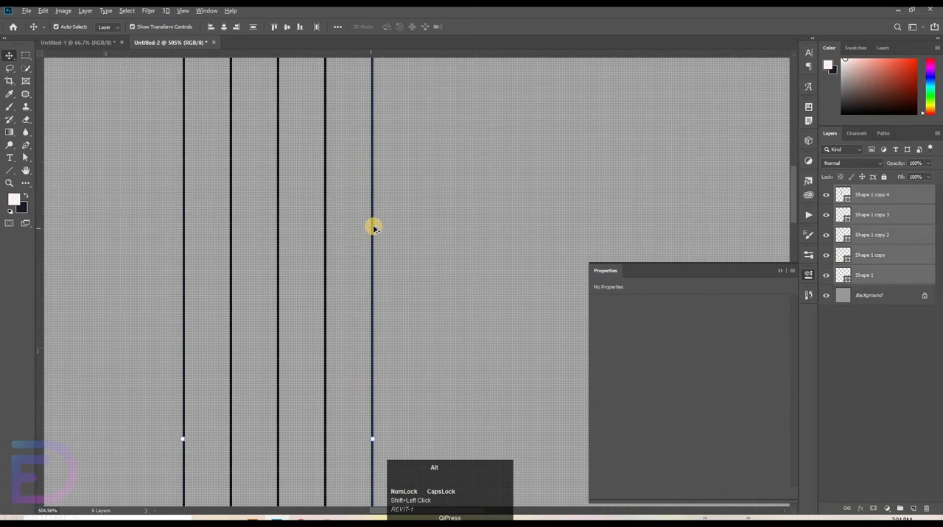
left_click_drag(374, 227, 623, 227)
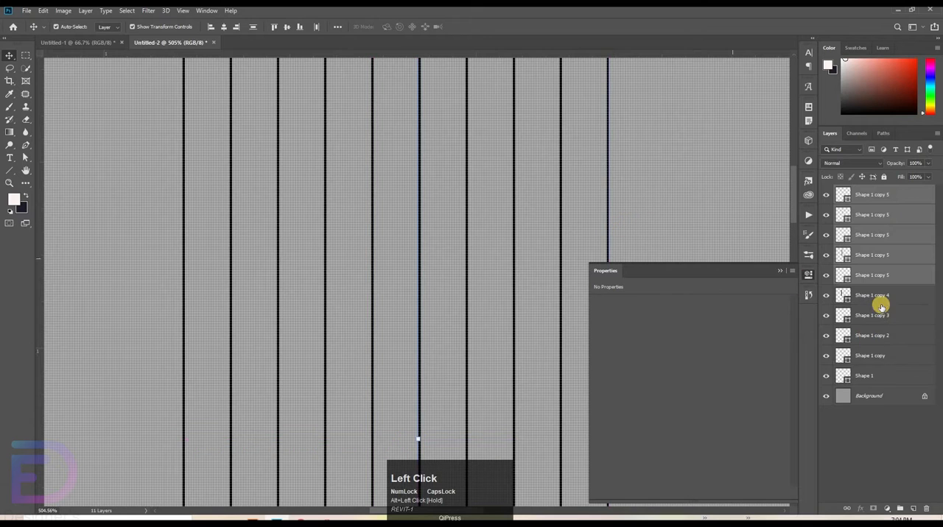
Step: Resize all ten lines together to about 0.633 in wide and 0.883 in tall
left_click(876, 377)
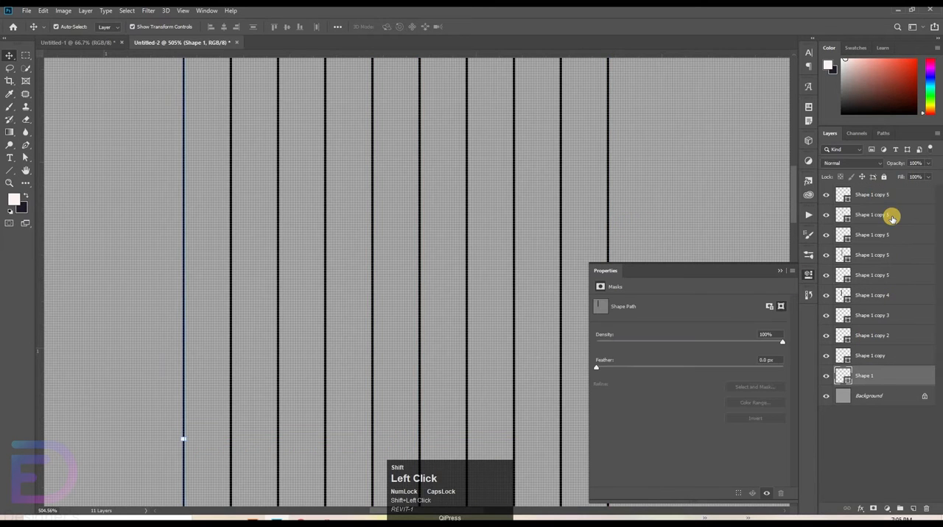
left_click(892, 214, "shift")
right_click(892, 214)
key("ctrl+space")
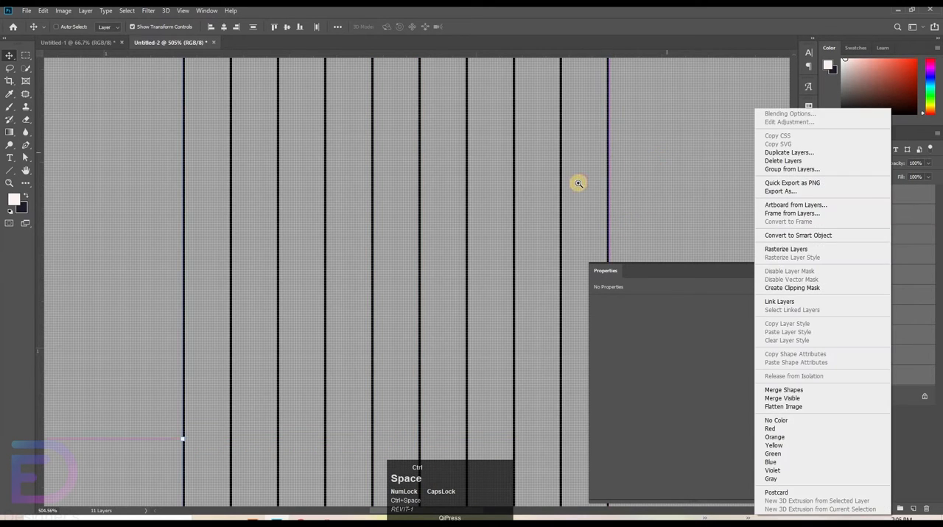
left_click(579, 183)
left_click_drag(674, 134, 687, 177)
left_click_drag(687, 177, 442, 274)
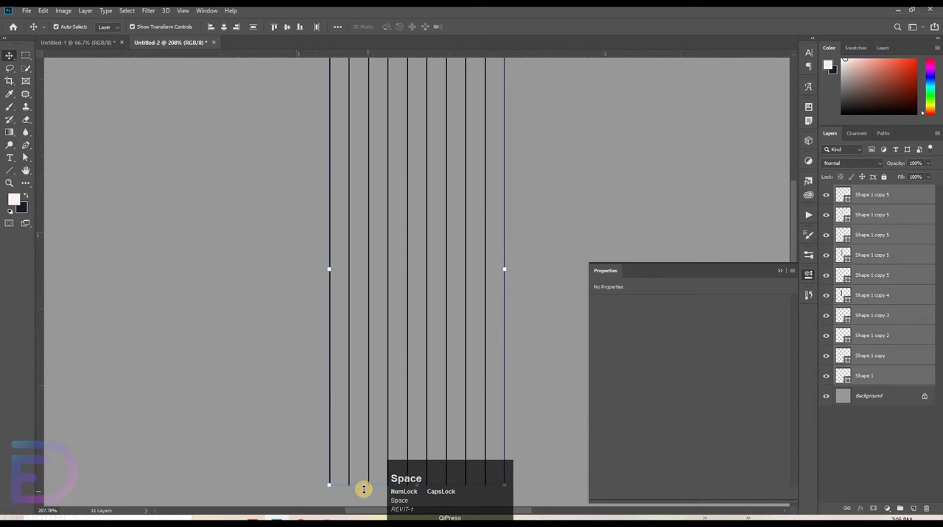
left_click_drag(374, 403, 383, 298)
left_click_drag(484, 194, 496, 288)
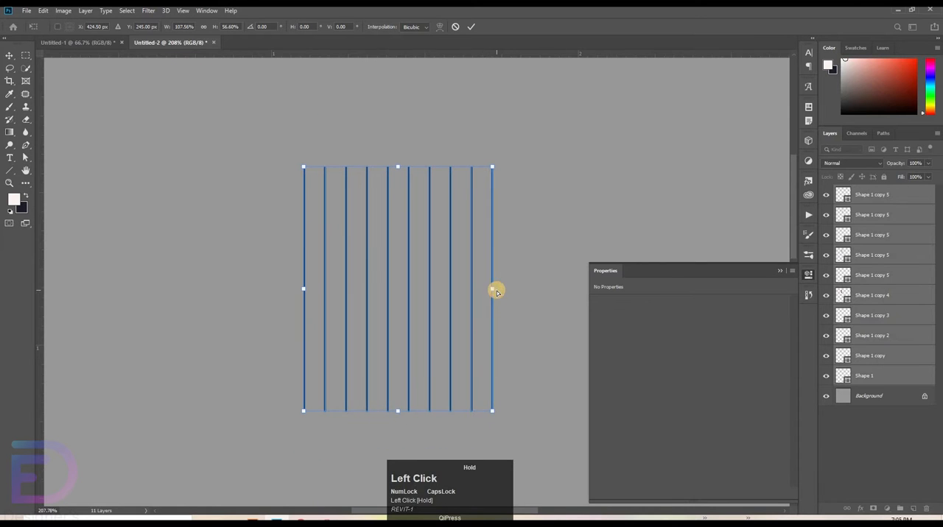
key("ctrl+z")
left_click_drag(484, 166, 515, 152)
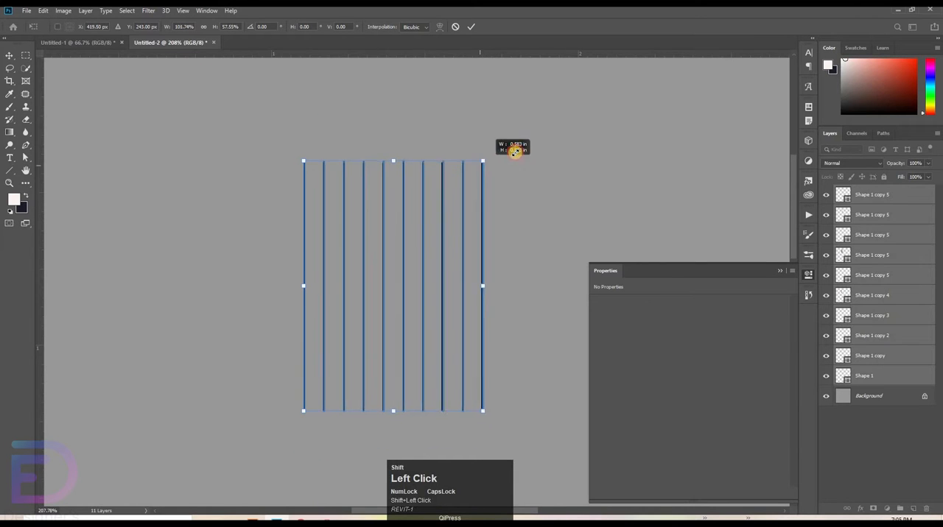
left_click(644, 182)
Step: Select all ten vertical line layers and merge them into a single shape
left_click(882, 376)
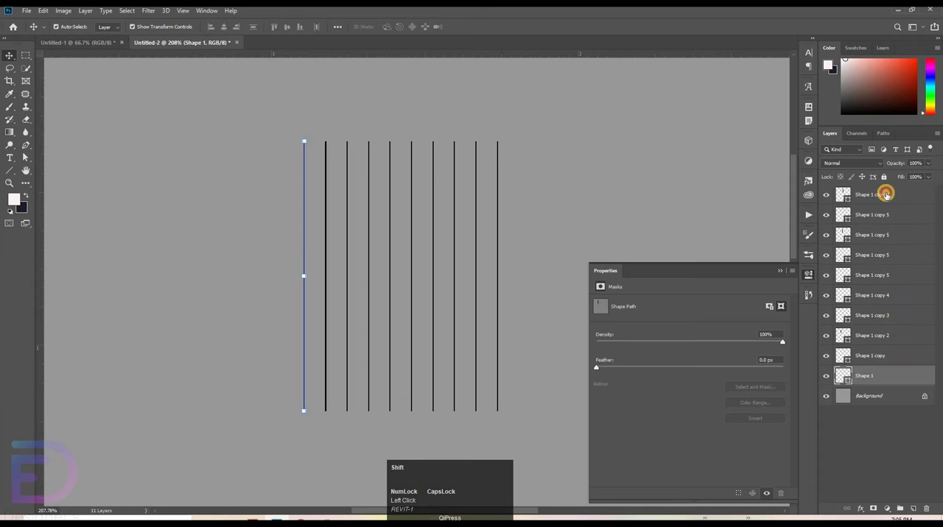
left_click(886, 194, "shift")
right_click(886, 216)
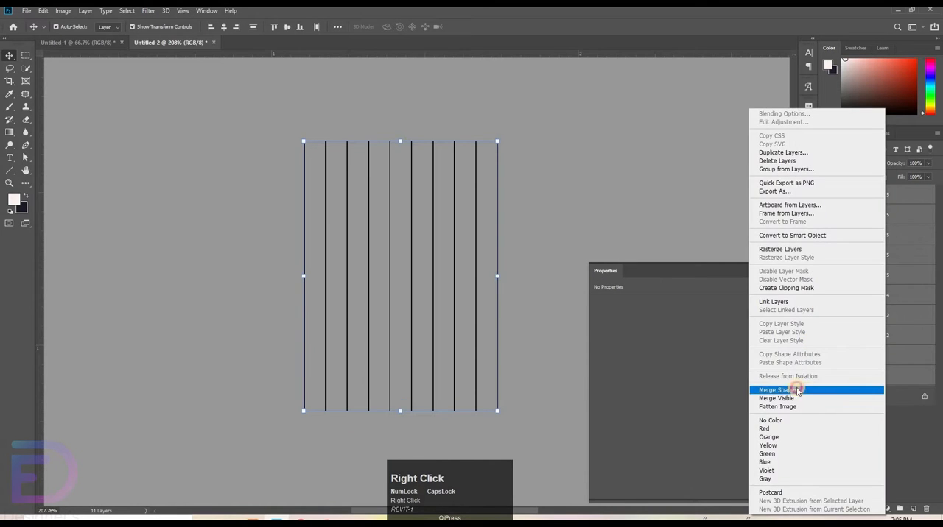
left_click(798, 390)
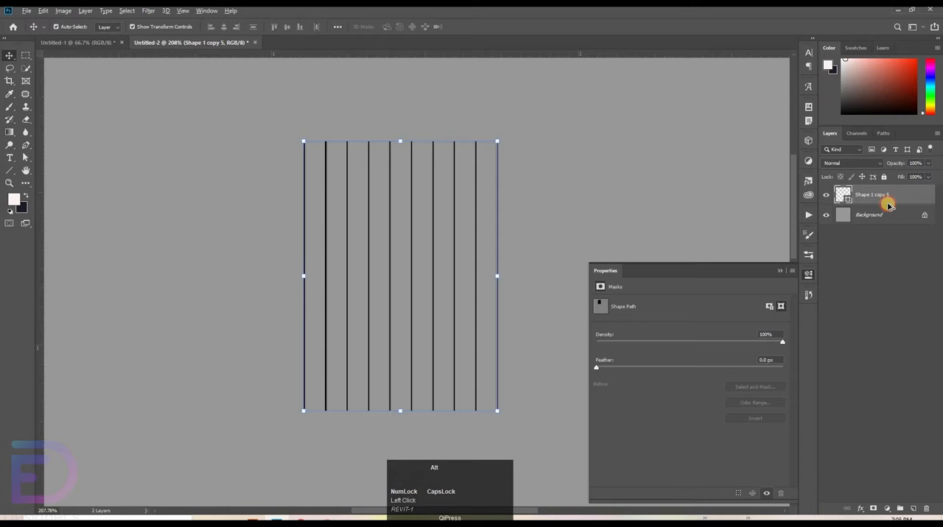
Step: Duplicate the merged lines below the original, rotate the copy 90° into horizontal lines, and nudge it 10 px to the right
left_click_drag(887, 204, 856, 207)
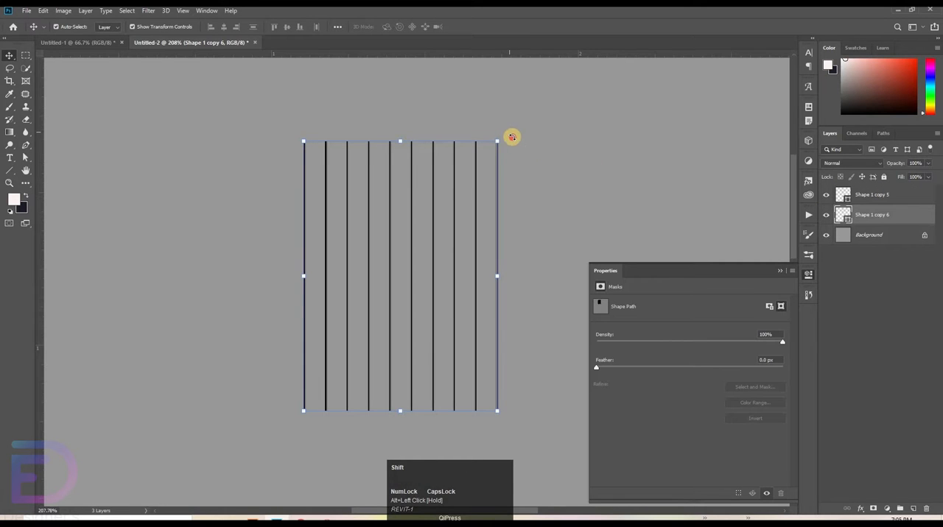
left_click_drag(512, 137, 548, 379)
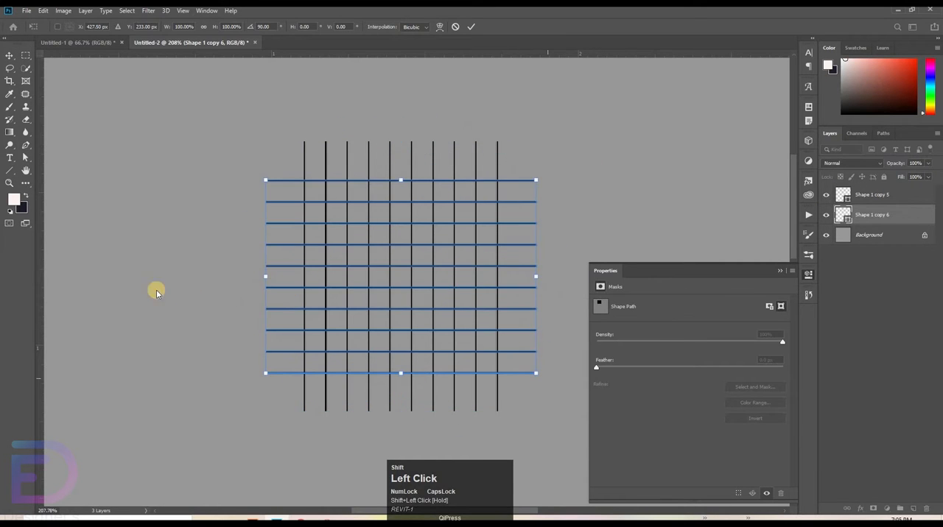
key("shift+Right")
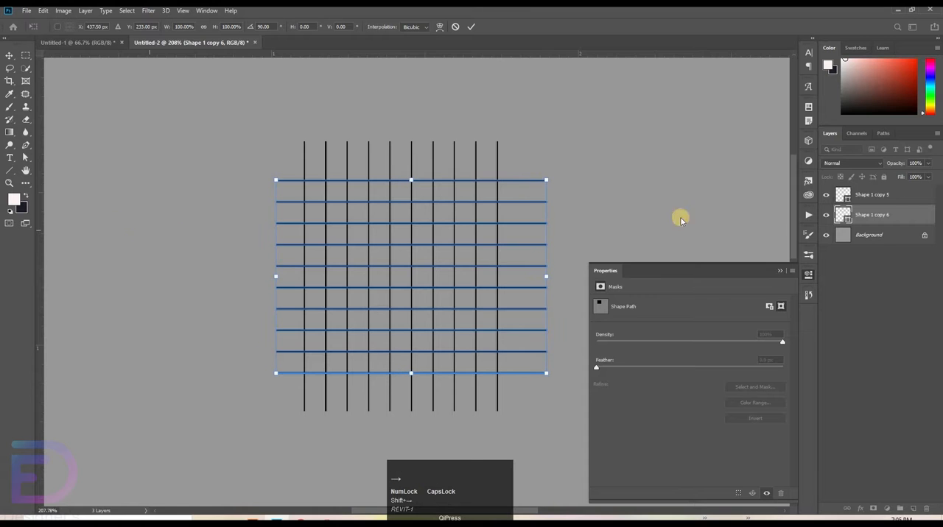
Step: Nudge the vertical lines up 10 px and merge them with the horizontal lines into one grid shape
left_click(875, 194)
key("shift+Up")
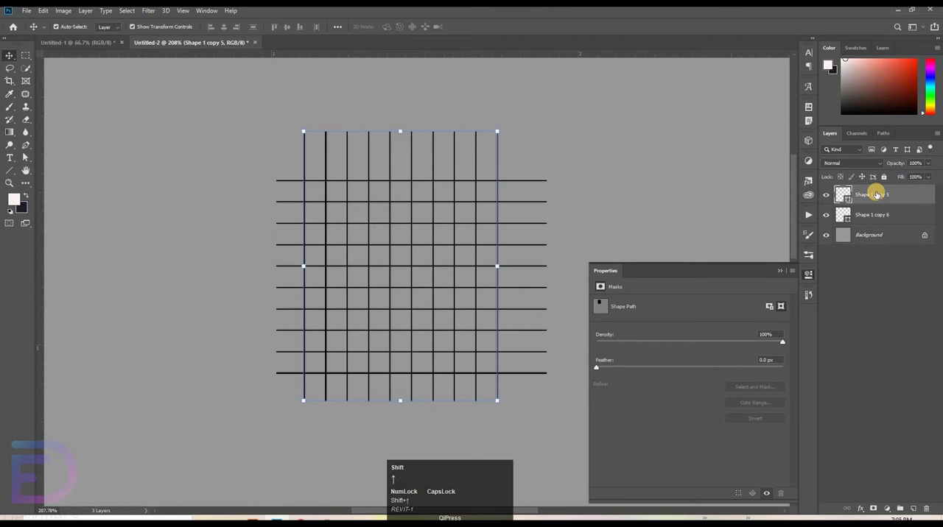
left_click(877, 212, "ctrl")
right_click(877, 212)
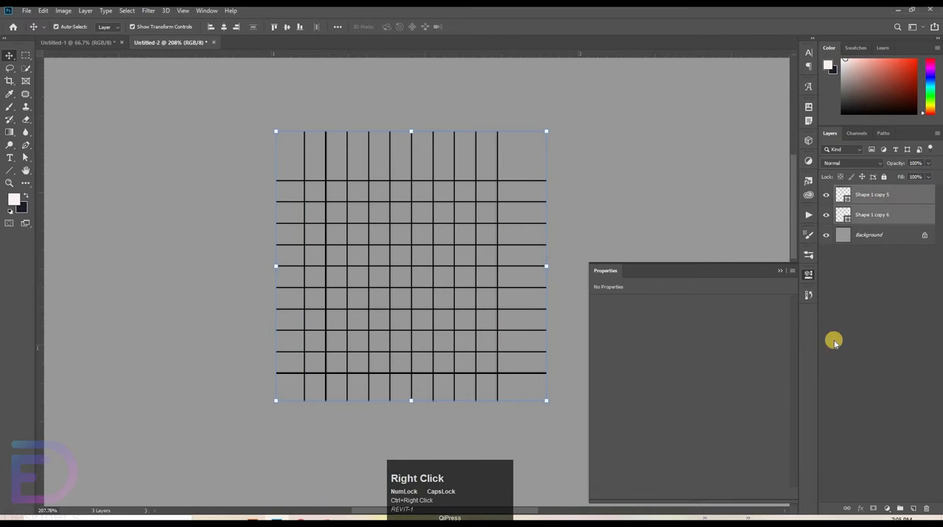
left_click(779, 390)
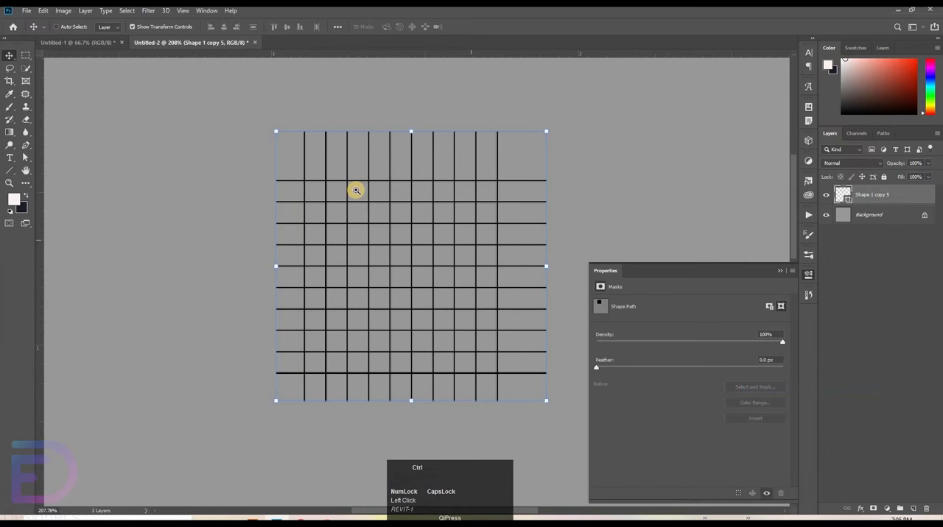
Step: Bring the grid shape into the Untitled-1 document and place it over the canvas's top-right corner, partly off the canvas
key("ctrl+space")
left_click(366, 181)
left_click_drag(308, 177, 610, 143)
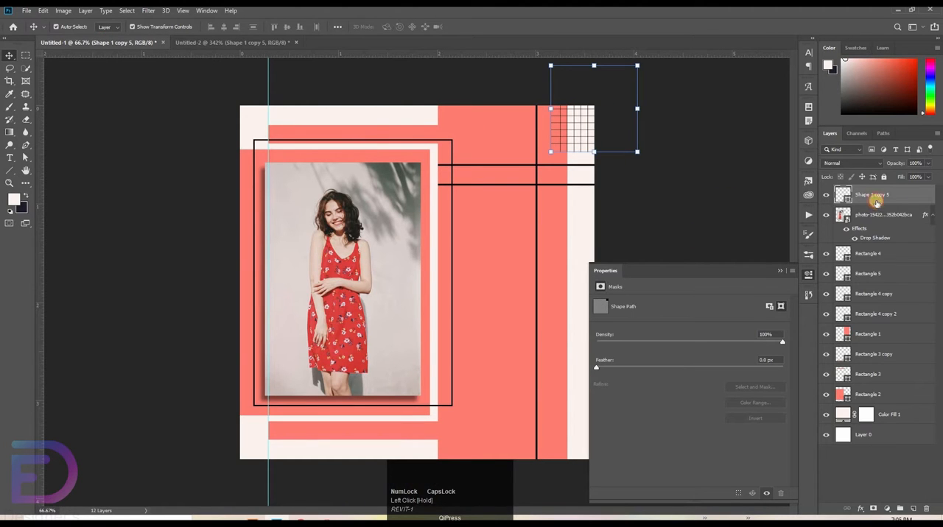
Step: Duplicate the grid and move the copy down to the canvas's bottom-right corner
left_click_drag(901, 202, 895, 213)
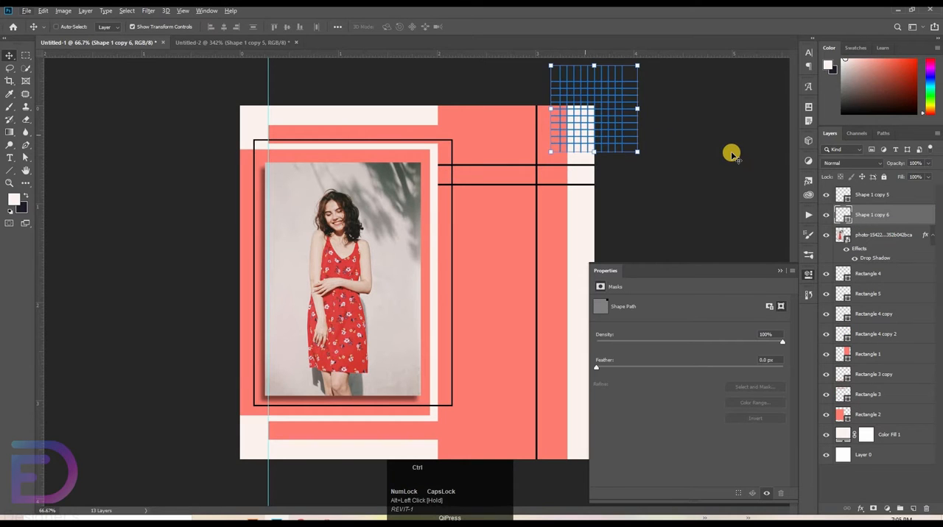
key("shift+Down")
key("shift+Down")
key("shift+Down")
key("shift+Down")
key("shift+Down")
key("shift+Down")
key("shift+Down")
key("shift+Down")
key("shift+Down")
key("shift+Down")
key("shift+Down")
key("shift+Down")
key("shift+Down")
key("shift+Down")
key("shift+Down")
key("shift+Down")
key("shift+Down")
key("shift+Down")
key("shift+Down")
key("shift+Down")
key("shift+Down")
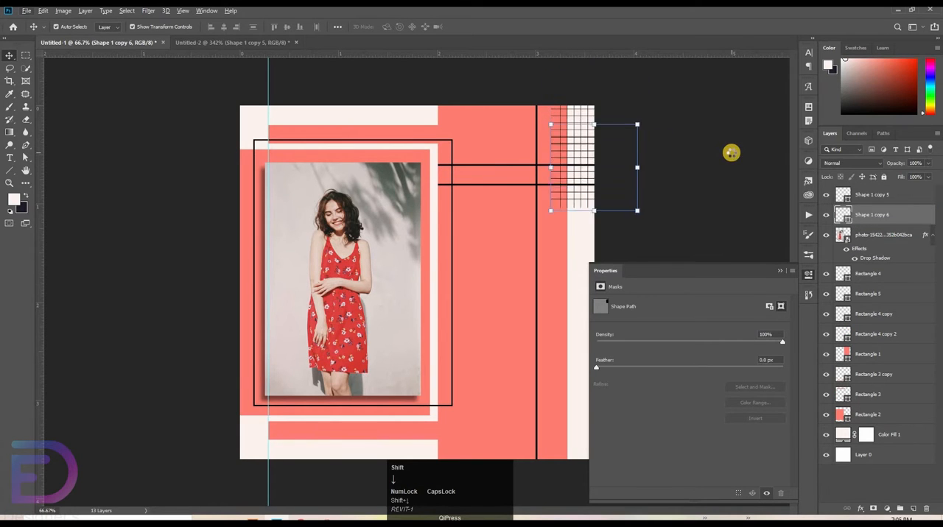
left_click(563, 288)
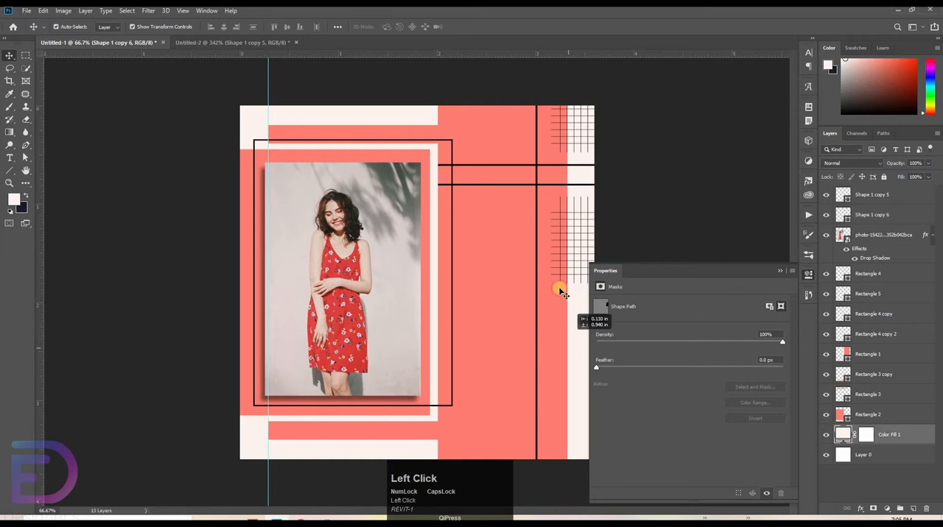
left_click(878, 213)
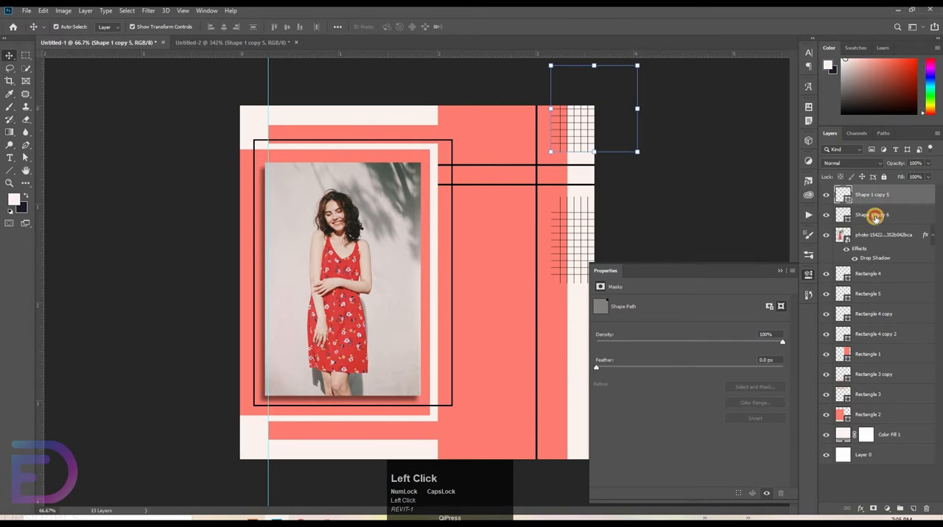
left_click(567, 255)
left_click_drag(578, 300, 571, 477)
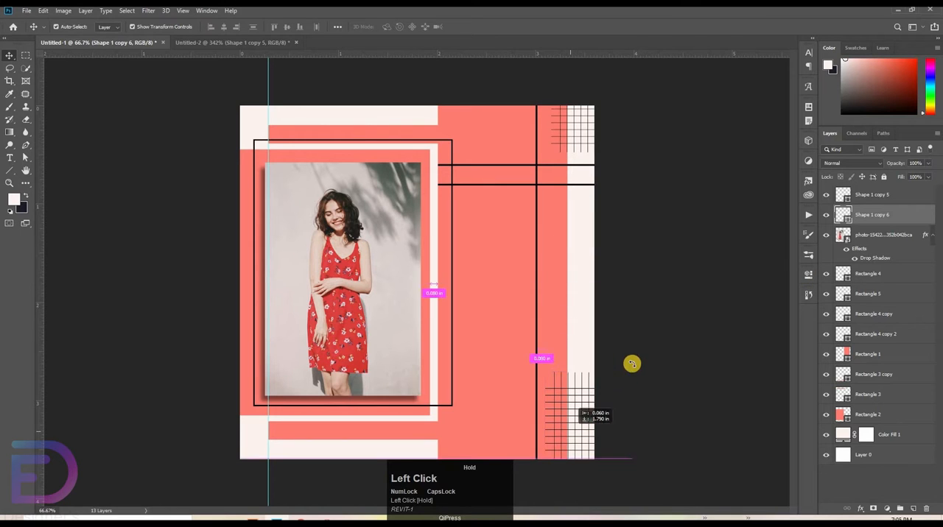
Step: Rotate the lower grid copy 90° and position it partly below the canvas edge, aligned horizontally with the upper grid
left_click_drag(631, 372, 657, 487)
key("ctrl+z")
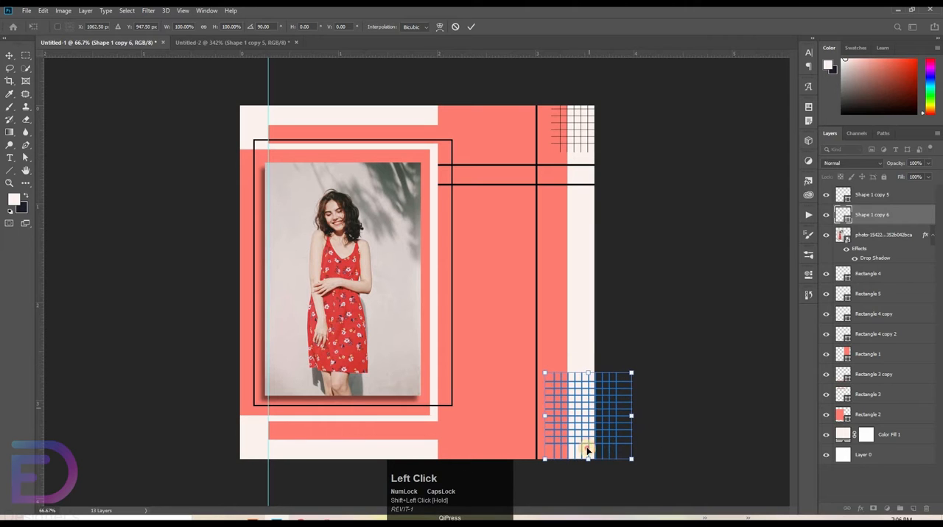
mouse_move(587, 450)
left_mouse_down()
mouse_move(600, 444)
mouse_move(600, 455)
left_mouse_up()
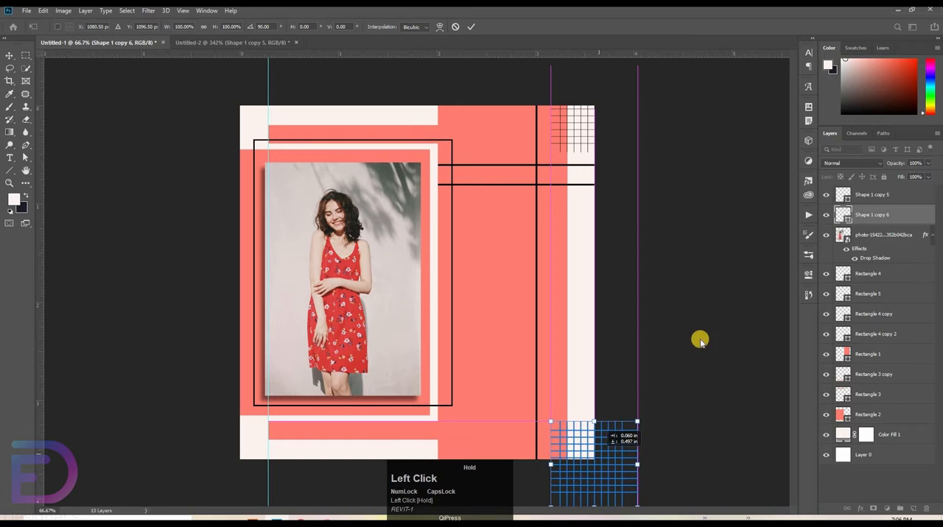
left_click_drag(700, 340, 700, 340)
key("Return")
Step: Group the two grid layers and set the group's opacity to 50%
left_click(880, 198, "shift")
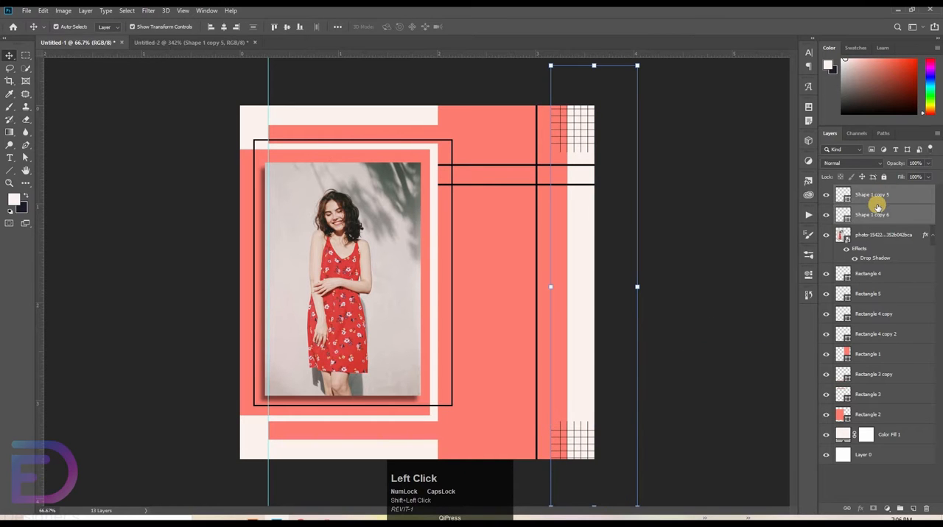
key("ctrl+g")
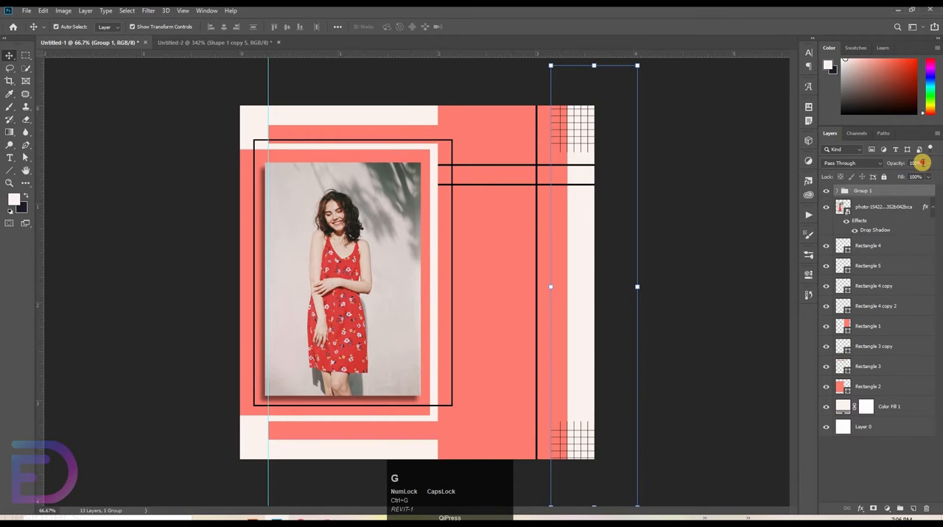
left_click(919, 163)
type("50")
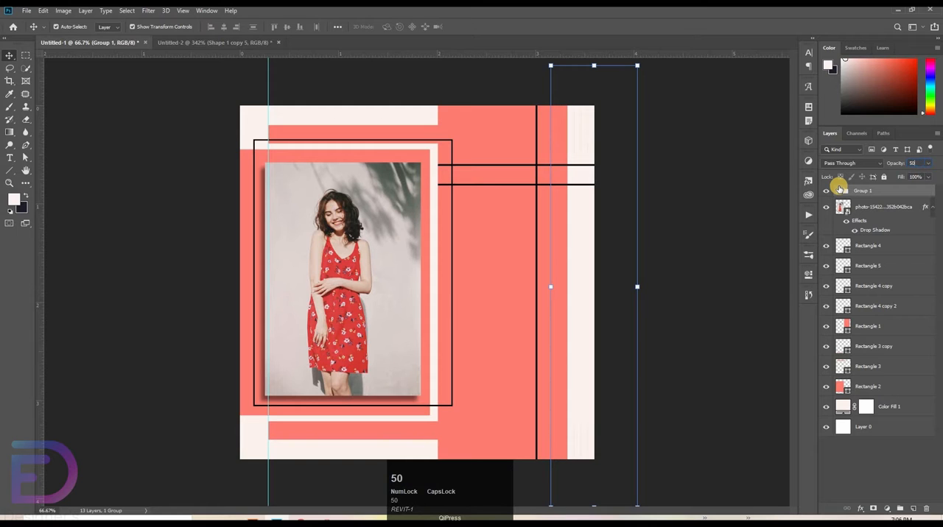
key("Return")
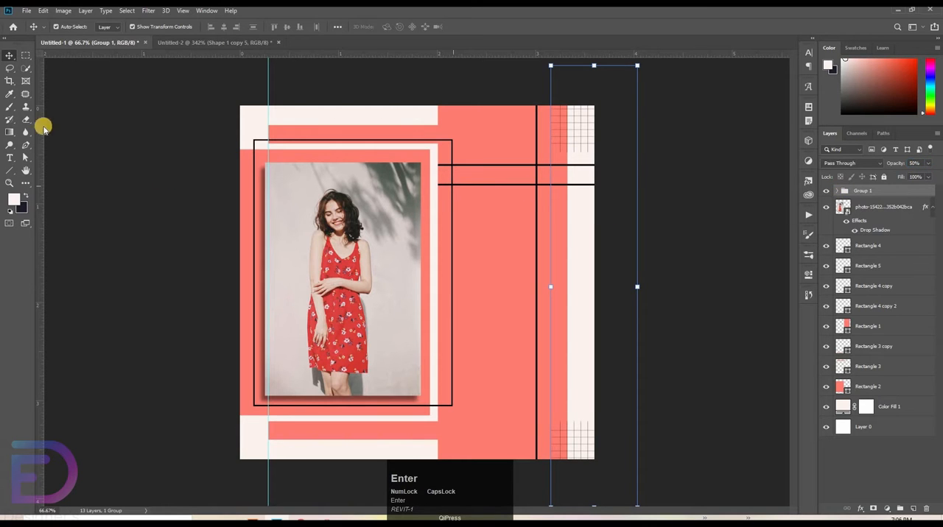
Step: Draw a 210 px dark navy circle without a stroke over the photo's top-right corner using the Ellipse tool
right_click(9, 170)
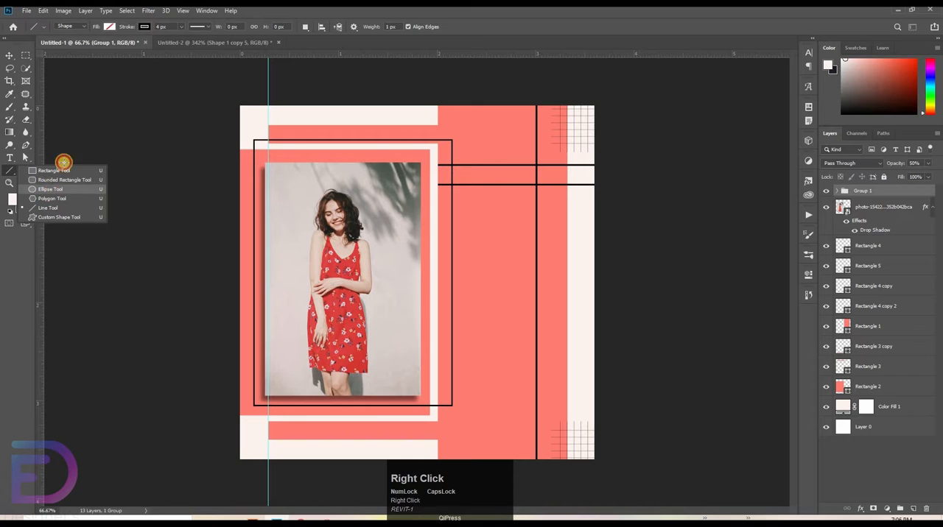
left_click(50, 190)
left_click(109, 26)
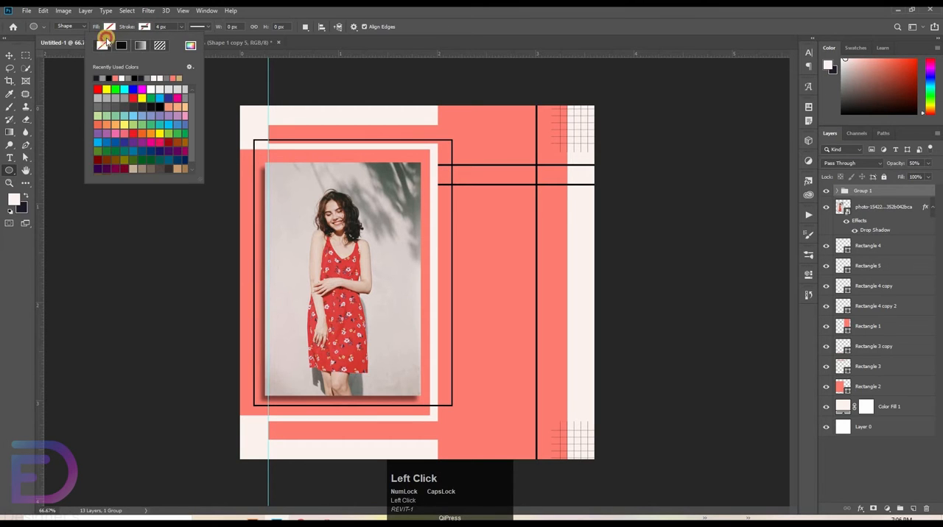
left_click(65, 75)
left_click(374, 142)
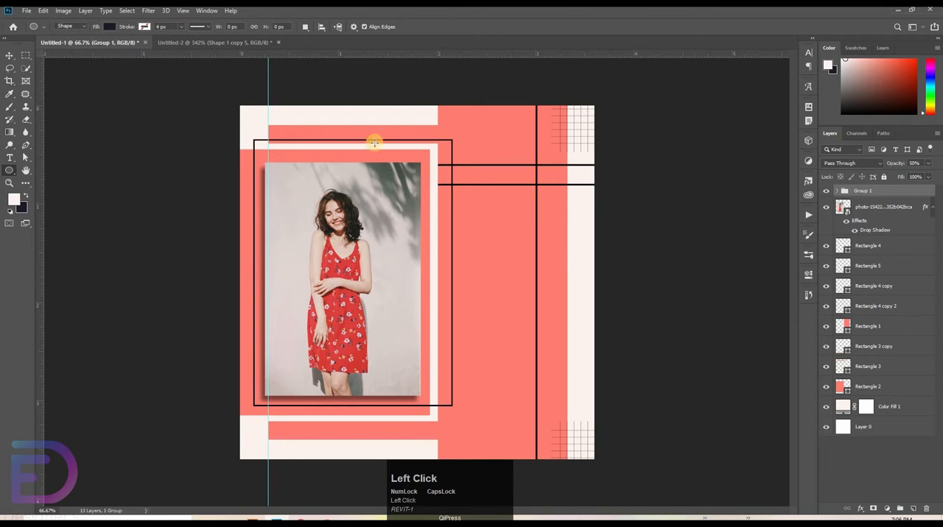
left_click_drag(418, 164, 516, 192)
key("Return")
key("Return")
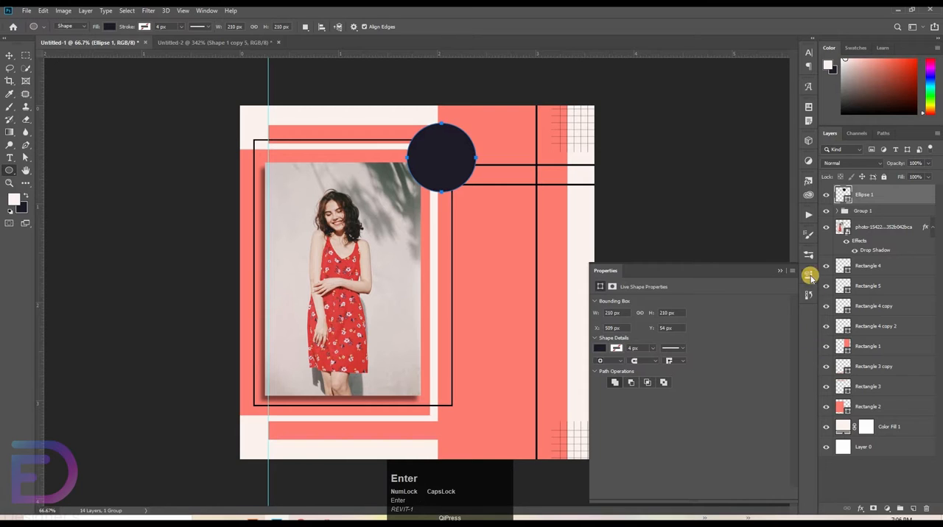
left_click(810, 279)
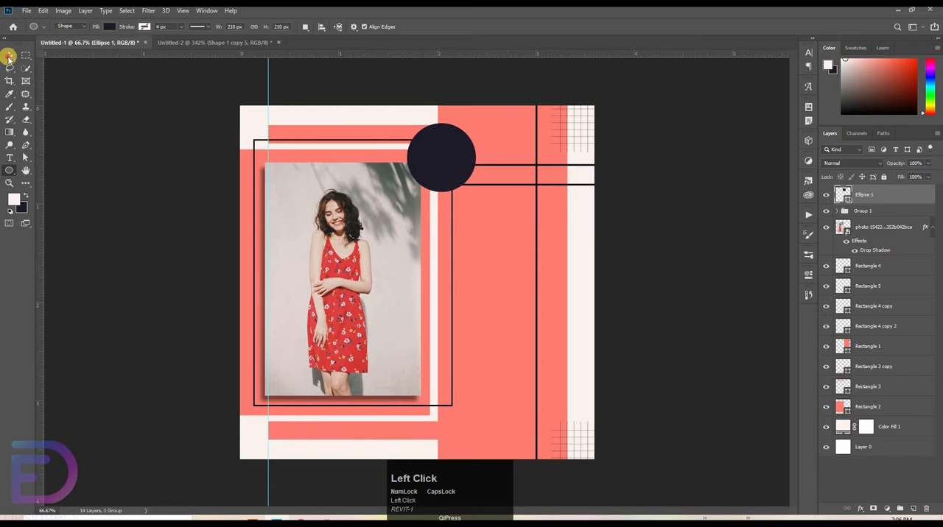
Step: Add a text layer over the photo reading "all product save up to"
left_click(9, 57)
left_click(10, 158)
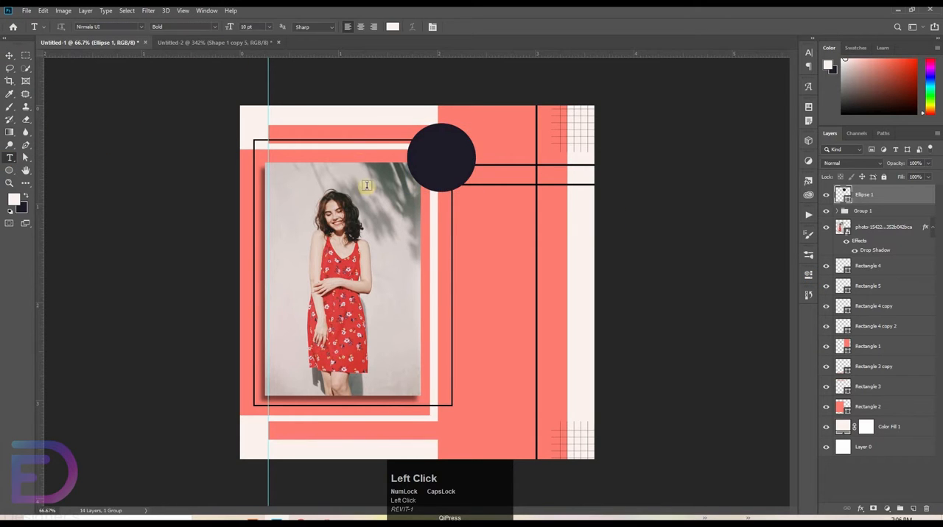
left_click(371, 243)
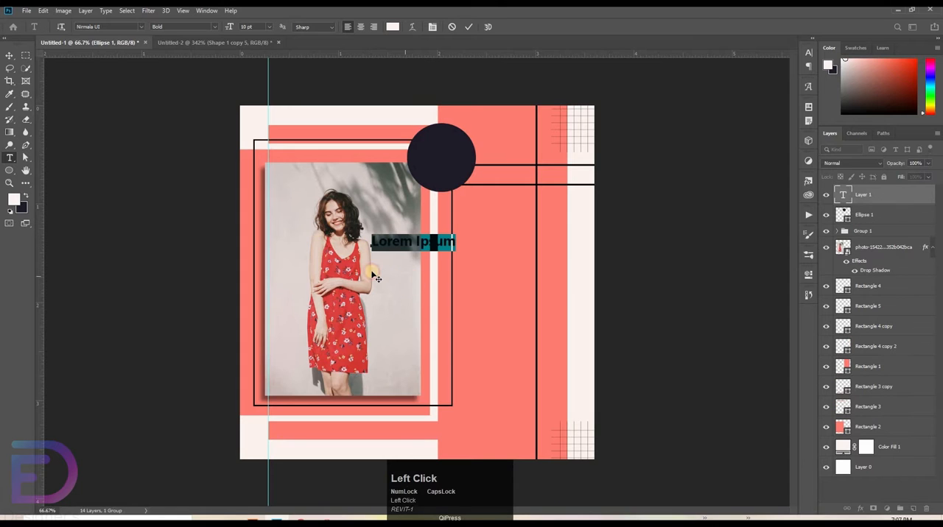
left_click_drag(372, 272, 374, 276)
key("BackSpace")
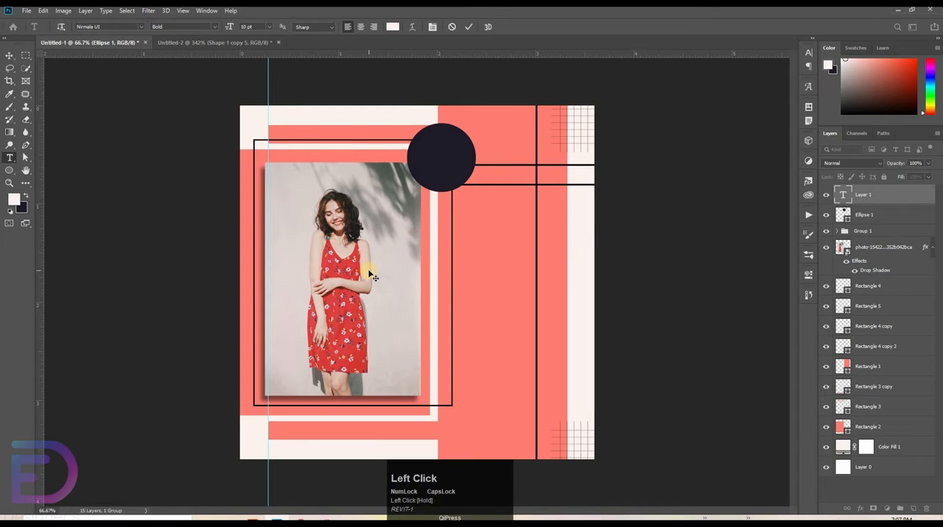
type("A")
key("Caps_Lock")
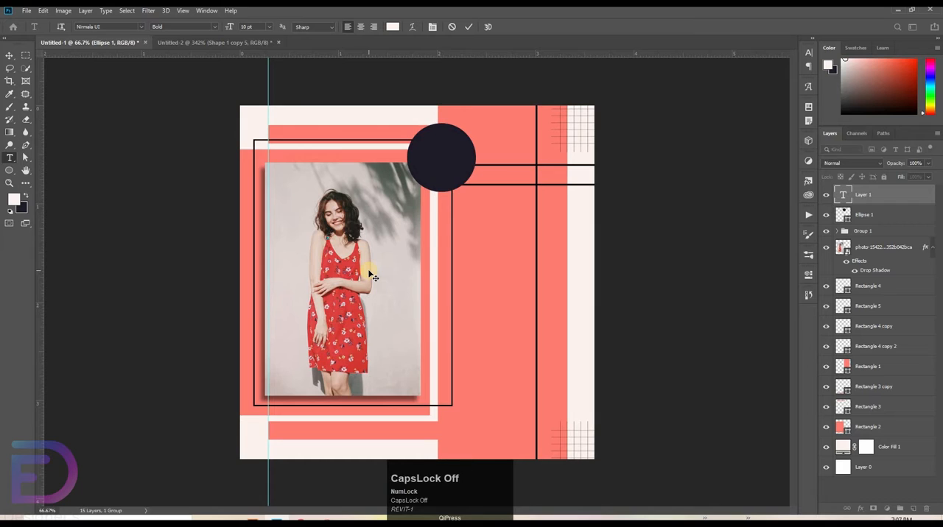
type("ll product save up to")
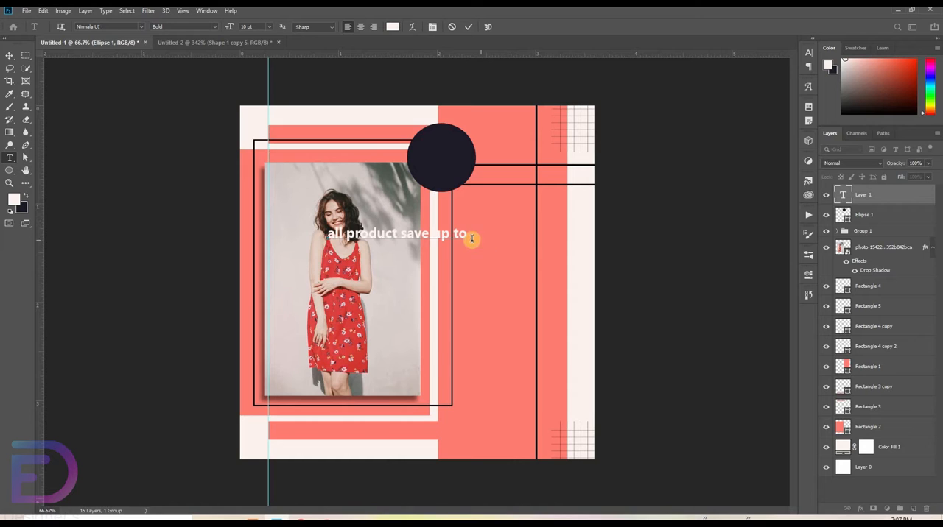
Step: Set the "all product save up to" text to -50 tracking and 4 pt size
left_click_drag(585, 239, 814, 55)
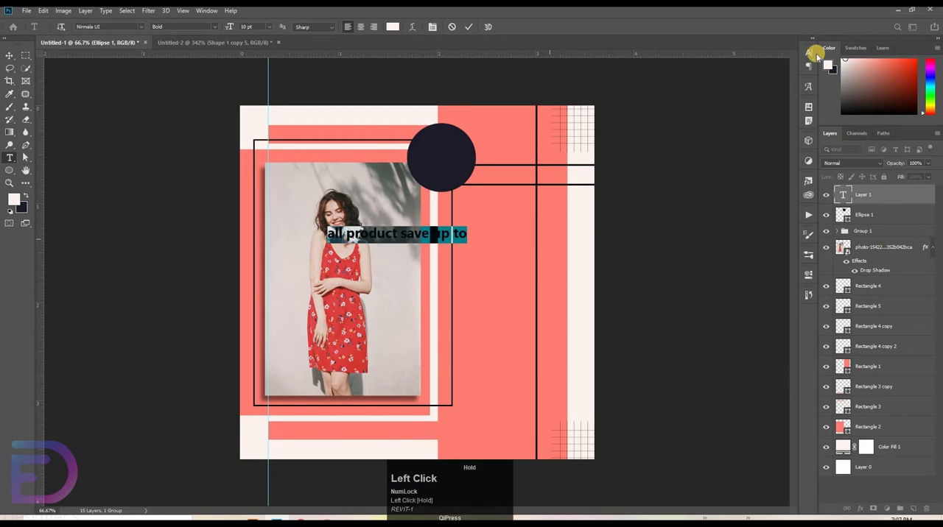
left_click(809, 52)
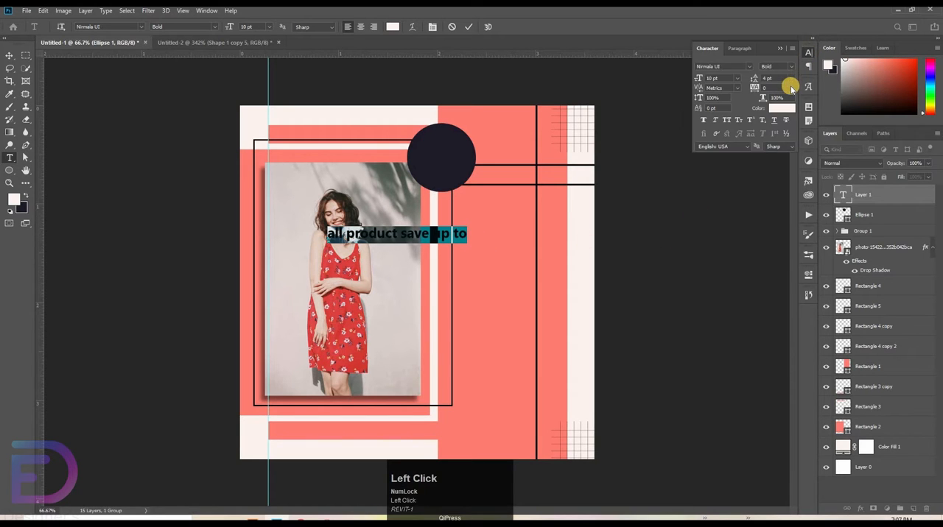
left_click(791, 88)
left_click(784, 113)
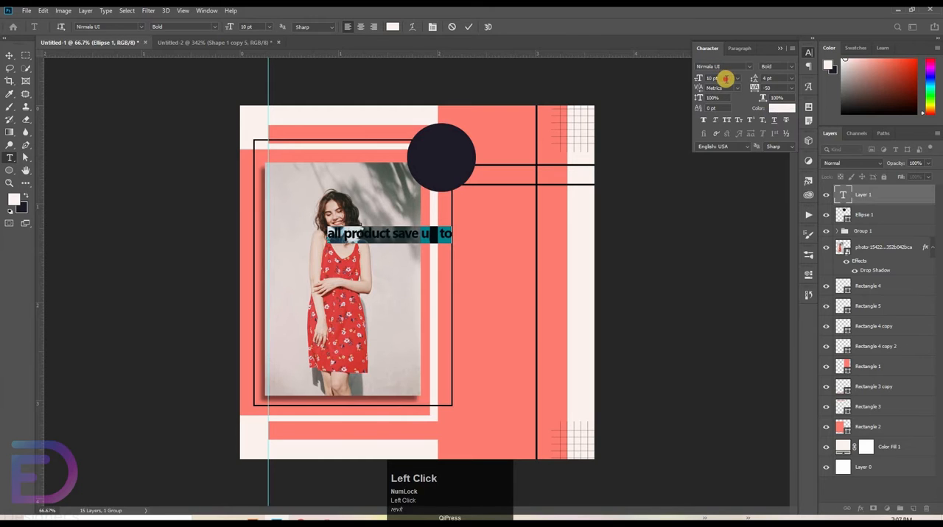
left_click_drag(725, 79, 671, 87)
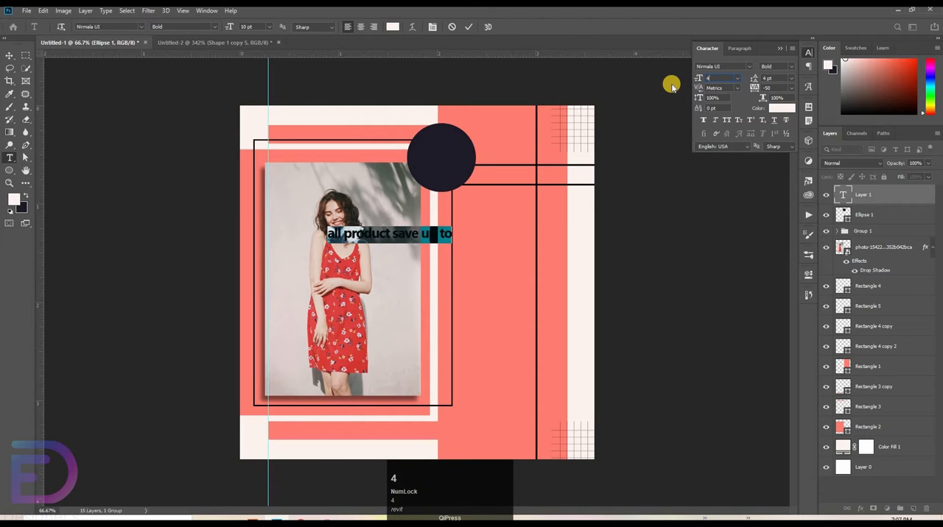
type("4")
left_click(469, 26)
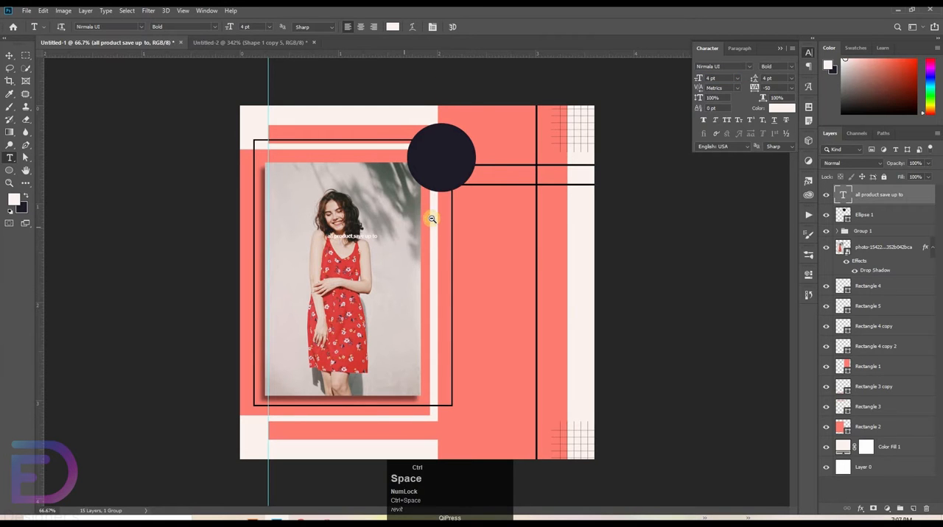
Step: Move the "all product save up to" text onto the dark circle and change its font style to Regular
left_click_drag(418, 226, 464, 222)
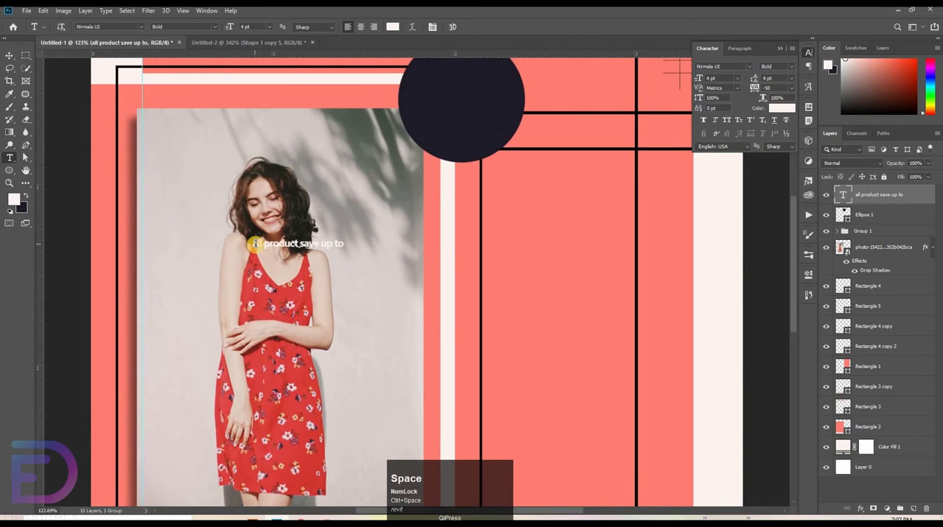
left_click_drag(253, 244, 524, 101)
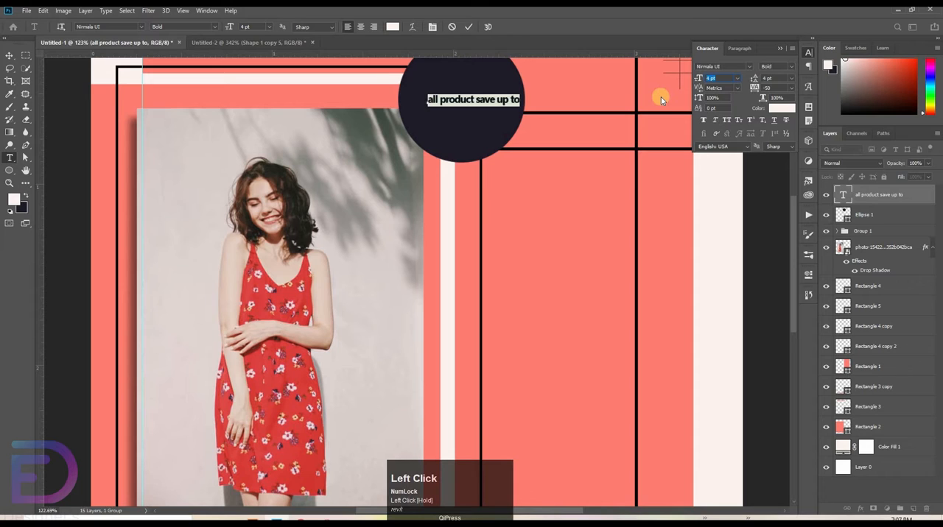
type("6")
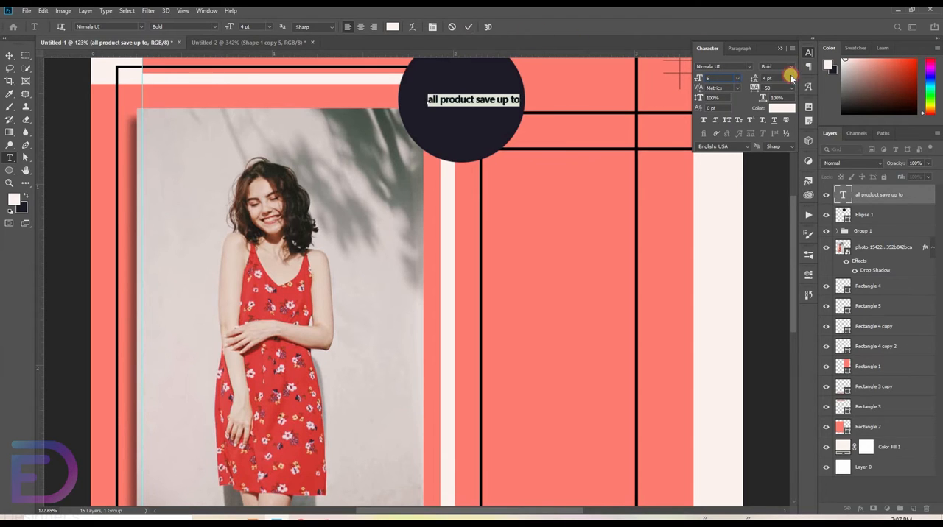
left_click(791, 76)
left_click(799, 73)
left_click(472, 28)
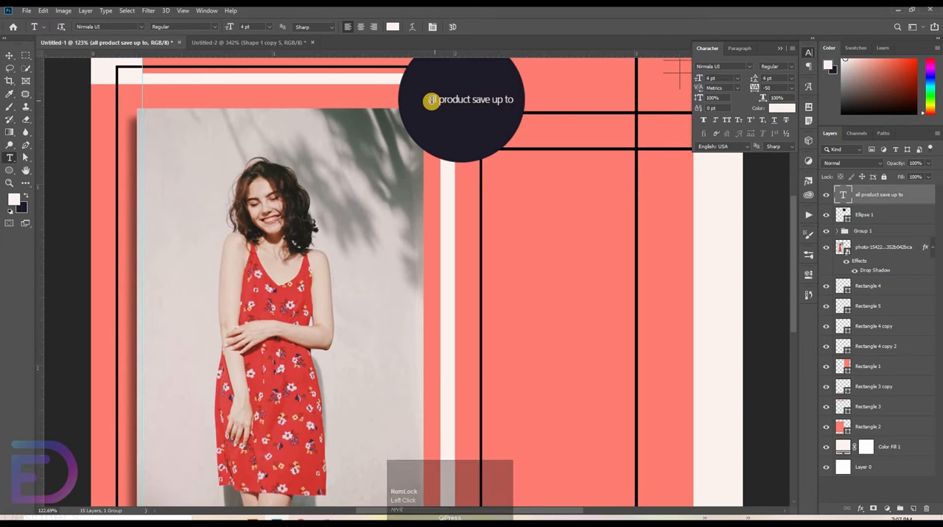
Step: Enlarge the circle's text to 6 pt and shift it so it spans the circle
left_click_drag(434, 100, 534, 114)
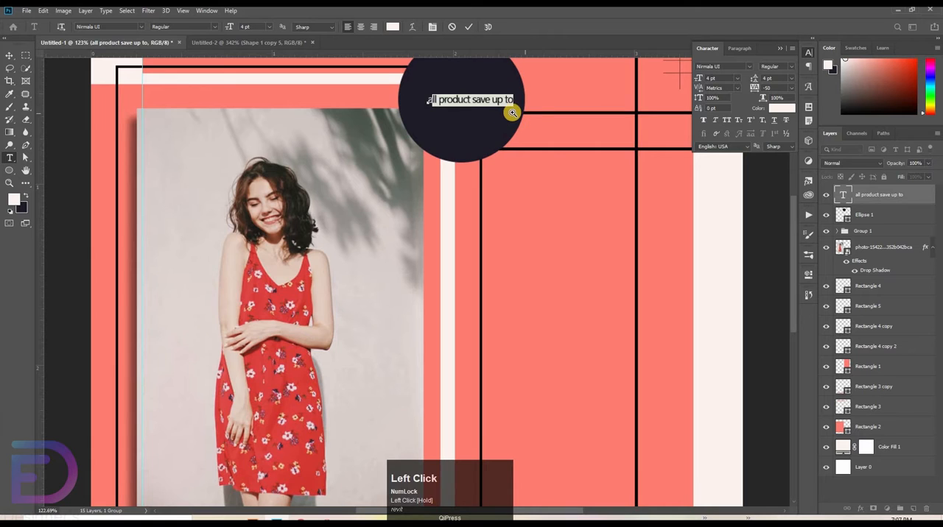
left_click(511, 112, "ctrl")
key("ctrl+z")
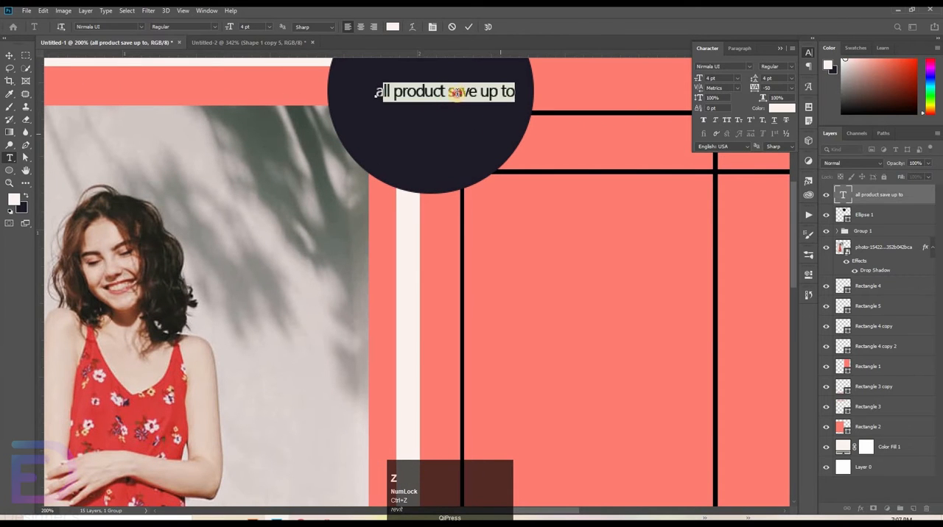
left_click_drag(514, 91, 291, 84)
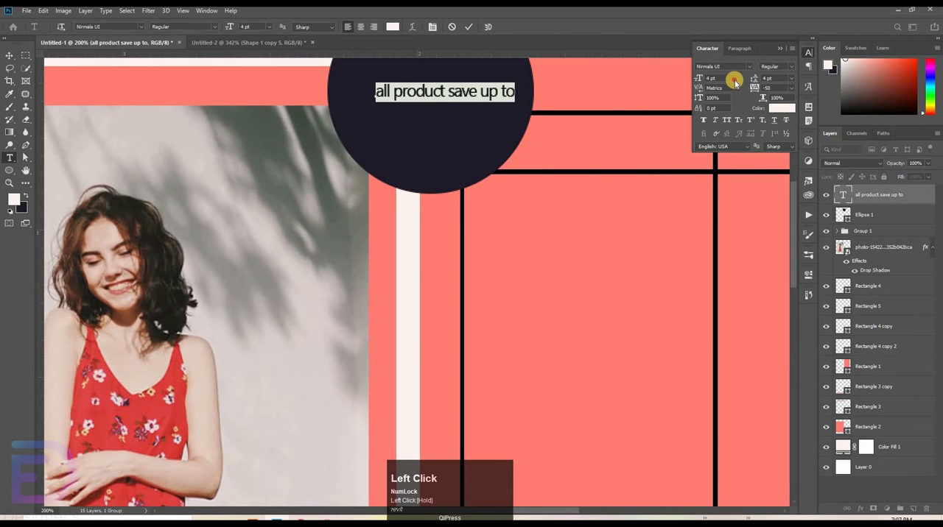
left_click(735, 78)
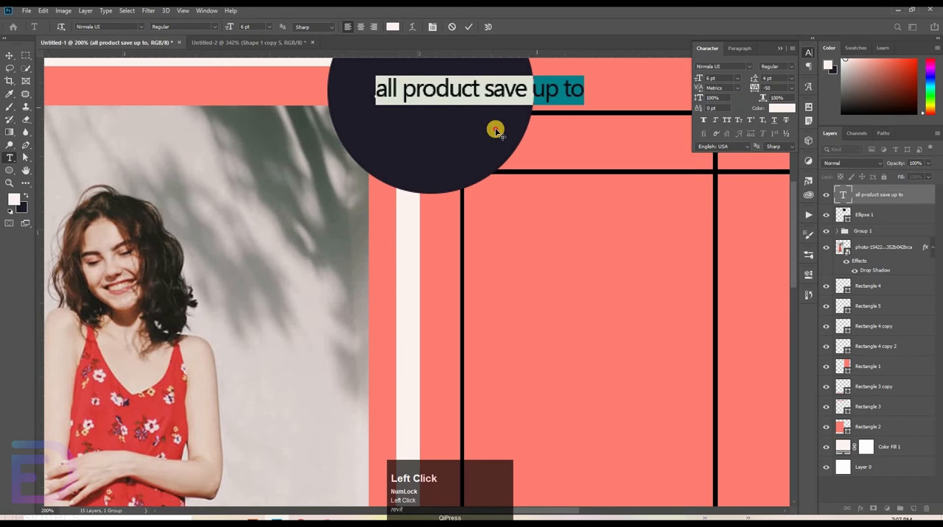
left_click_drag(496, 131, 456, 150)
Step: Warp the text with the horizontal Arc style and raise the bend to its maximum
left_click(414, 29)
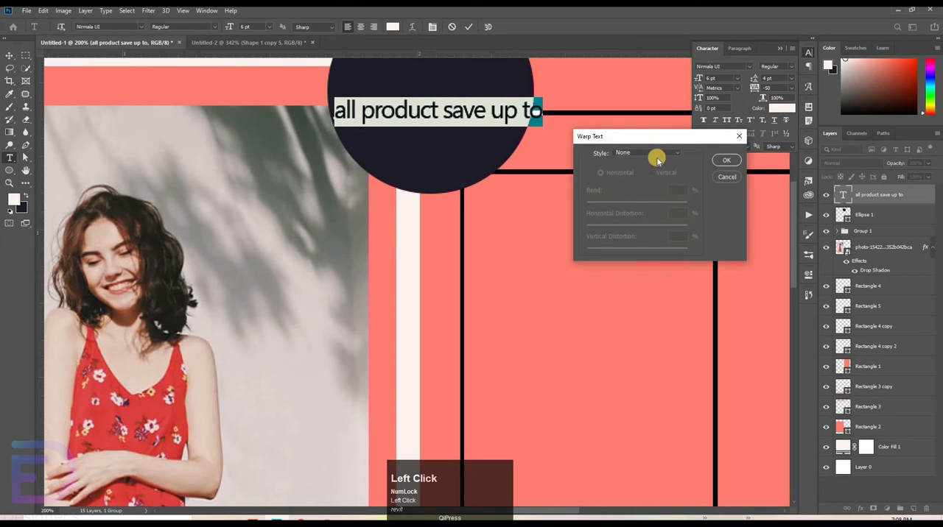
left_click(659, 155)
left_click(627, 177)
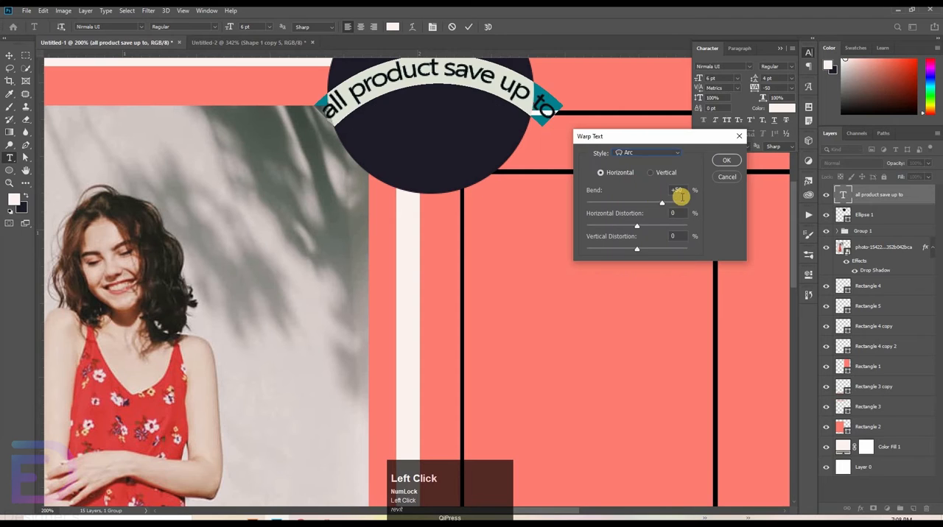
left_click_drag(674, 205, 692, 201)
left_click(724, 160)
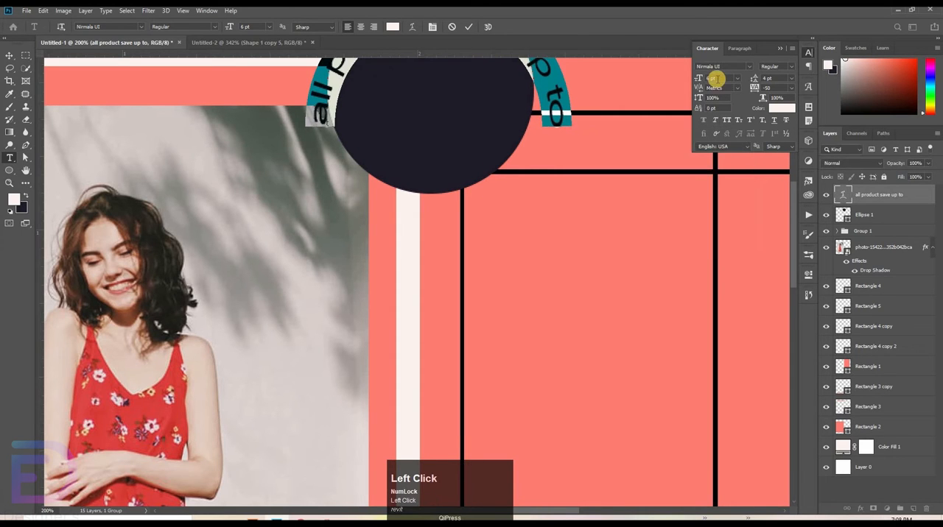
Step: Set the arched text's size to 4 pt
key("Down")
key("Down")
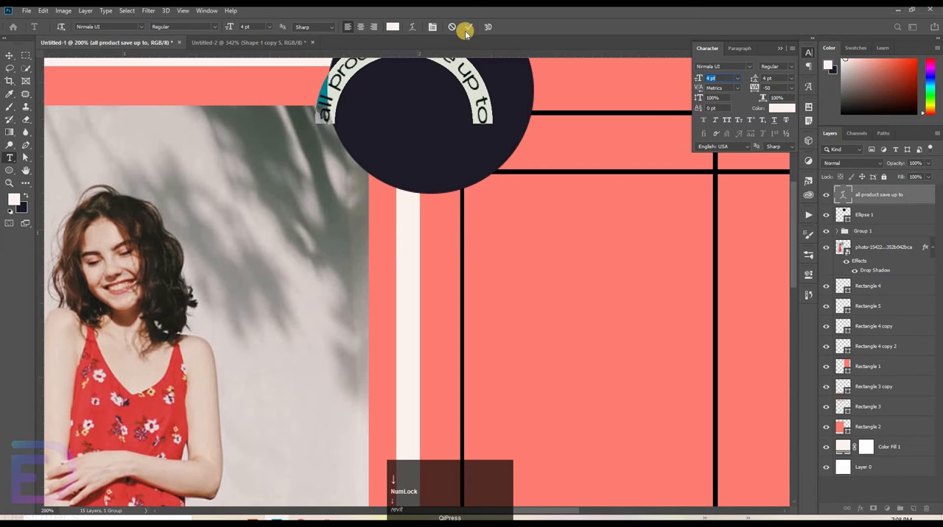
left_click(465, 27)
Step: Position the arched text inside the circle, horizontally centred and following its upper edge
left_click(10, 56)
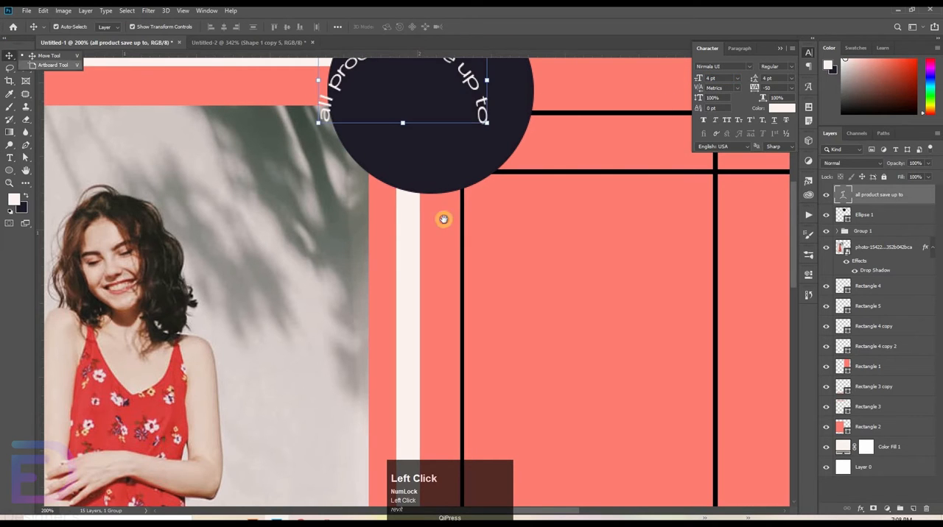
left_click_drag(441, 219, 417, 258)
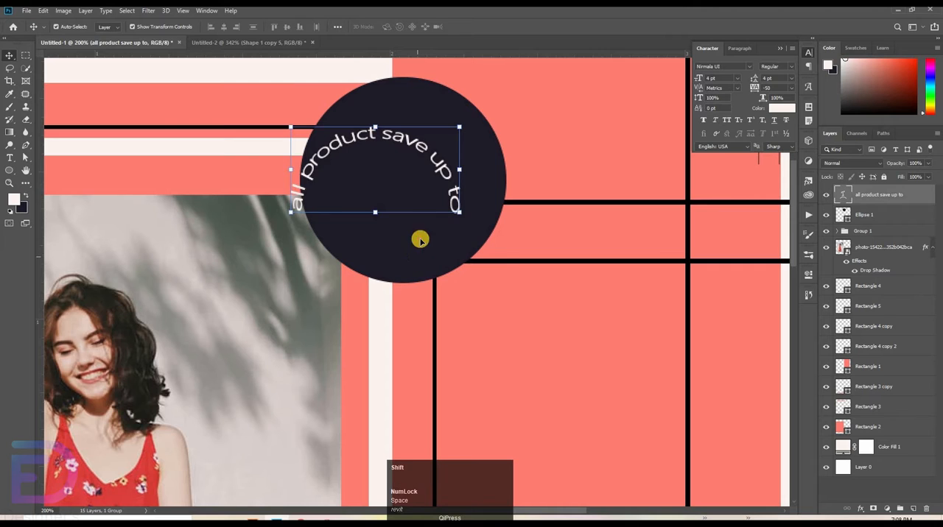
left_click(418, 247, "shift")
left_click(288, 26)
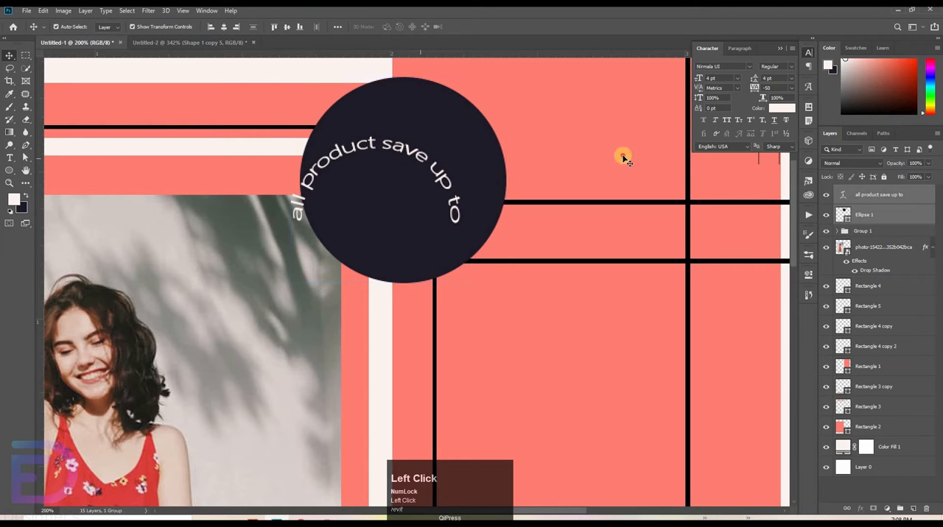
left_click(417, 156)
left_click(412, 151)
left_click_drag(440, 133, 468, 90)
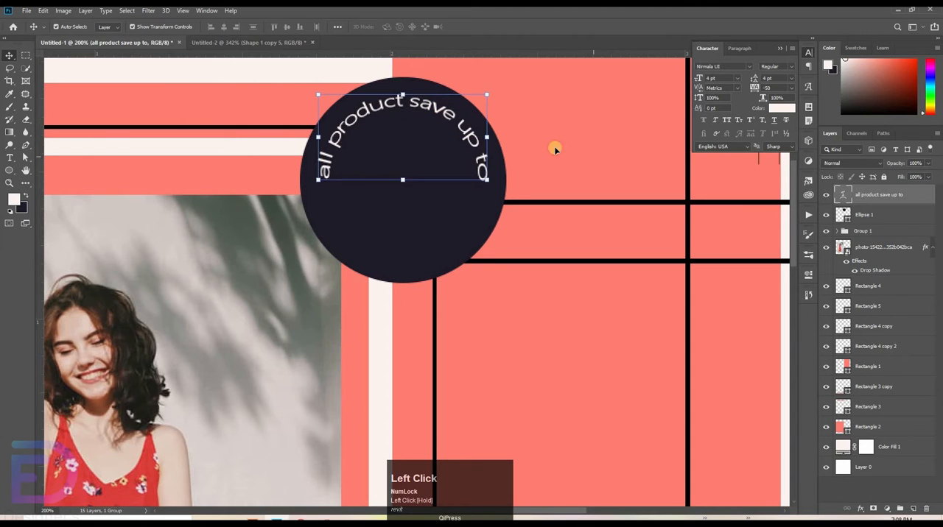
Step: Add a horizontal text layer reading "50%" with tracking 0 on the coral area below the circle
left_click(53, 160)
left_click(65, 160)
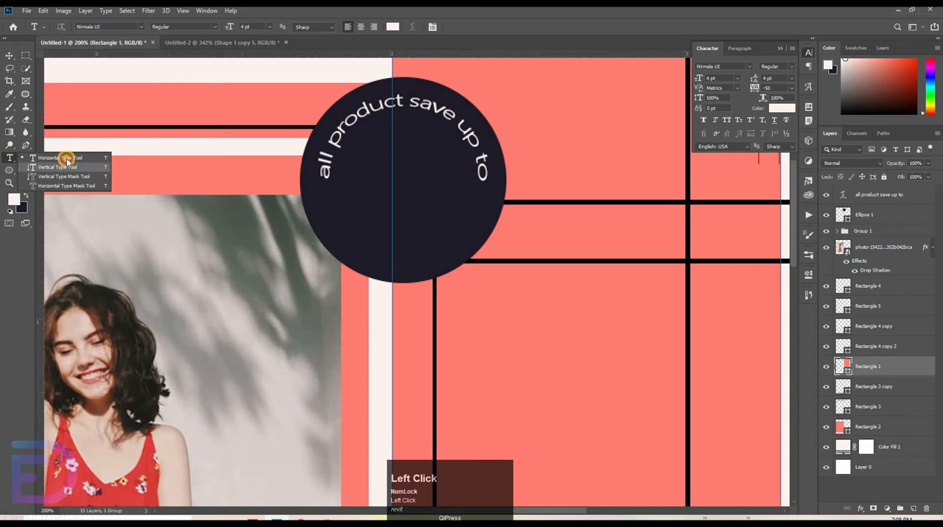
left_click(263, 306)
left_click_drag(590, 356, 619, 335)
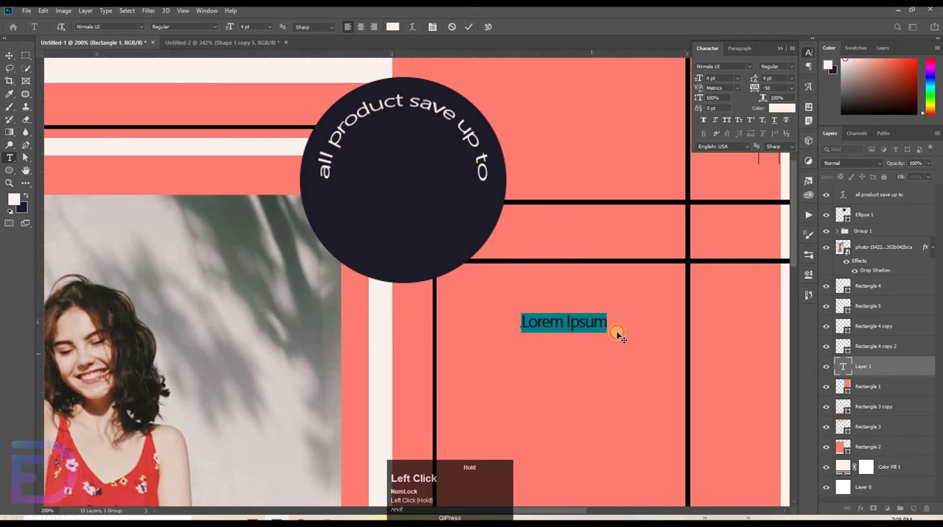
left_click(710, 184)
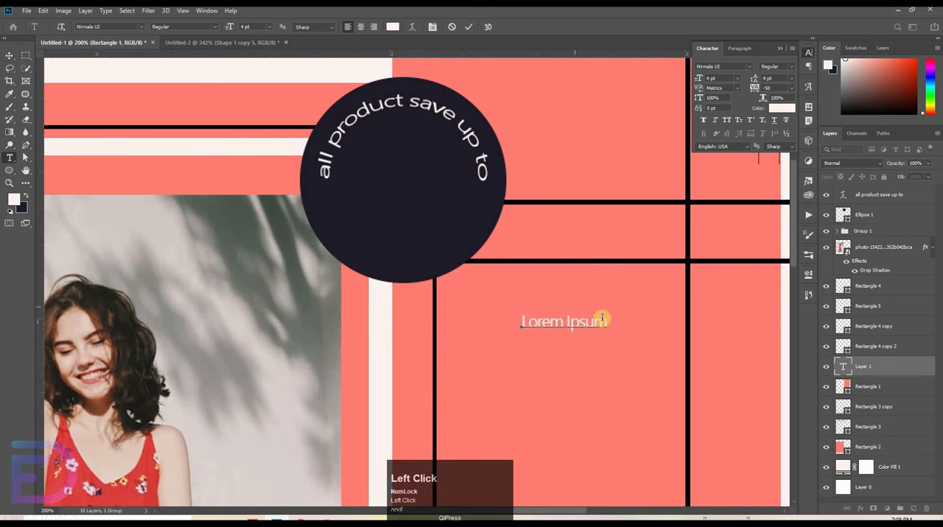
key("ctrl+a")
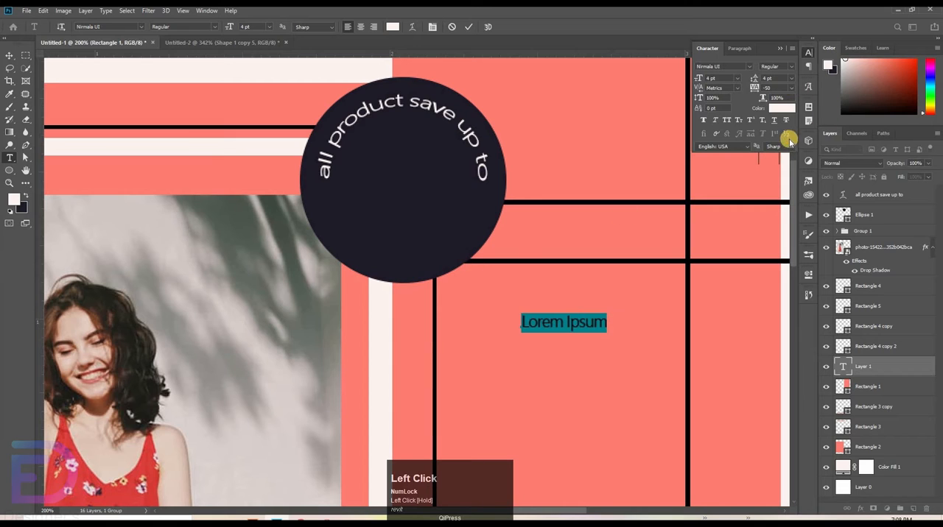
left_click(786, 88)
left_click(780, 149)
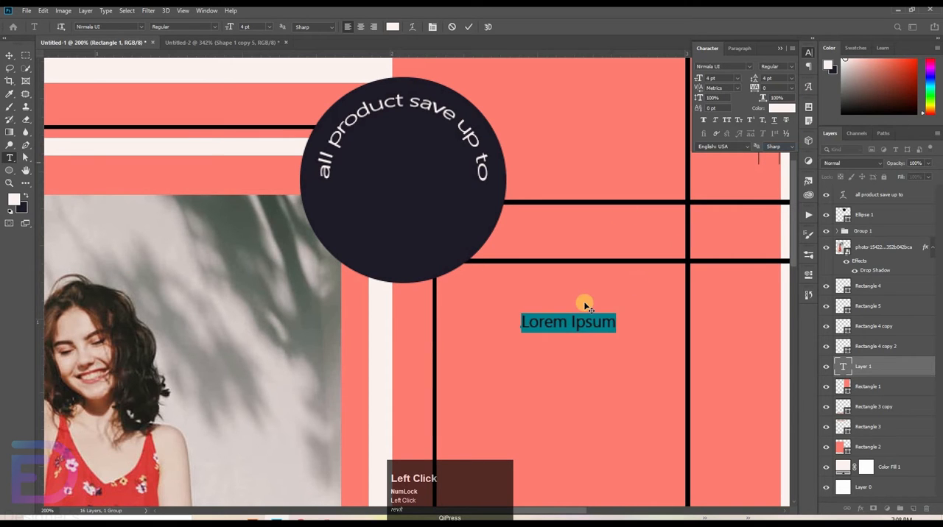
key("BackSpace")
type("5")
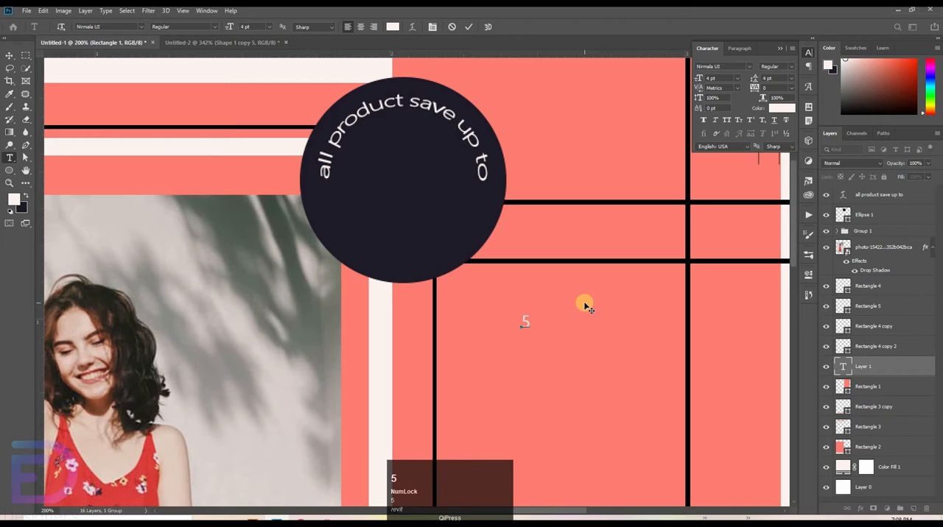
type("0%")
Step: Set the "50" to 14 pt and the percent sign to 9 pt
left_click_drag(490, 322, 747, 127)
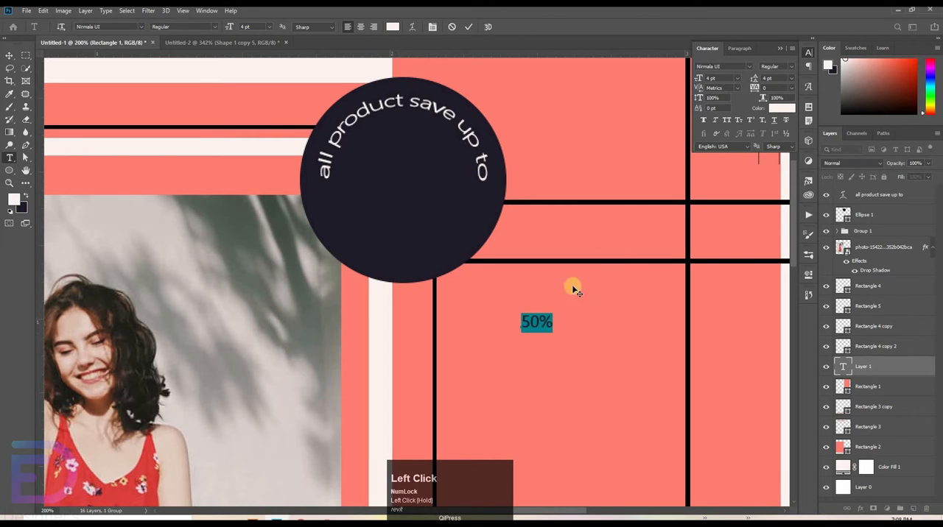
left_click(543, 321)
left_click_drag(655, 196, 791, 116)
left_click(737, 78)
left_click(726, 145)
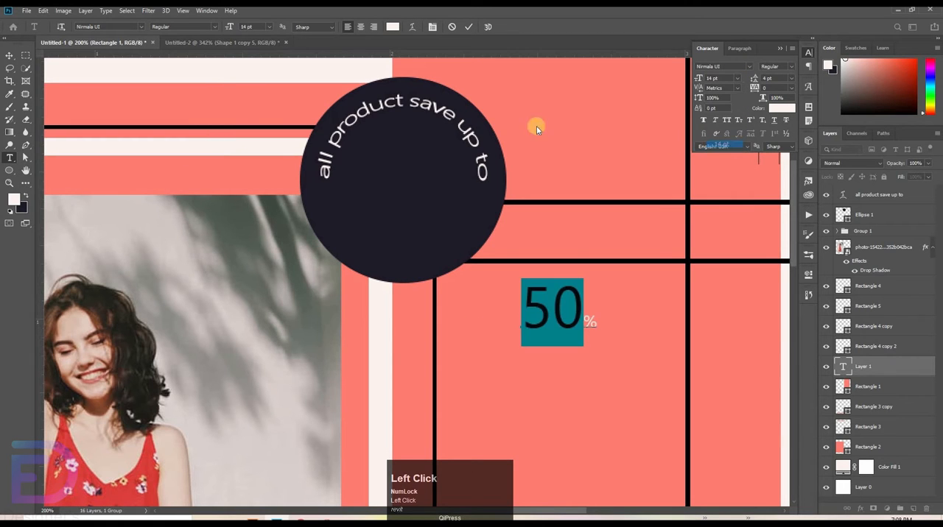
left_click_drag(590, 320, 626, 296)
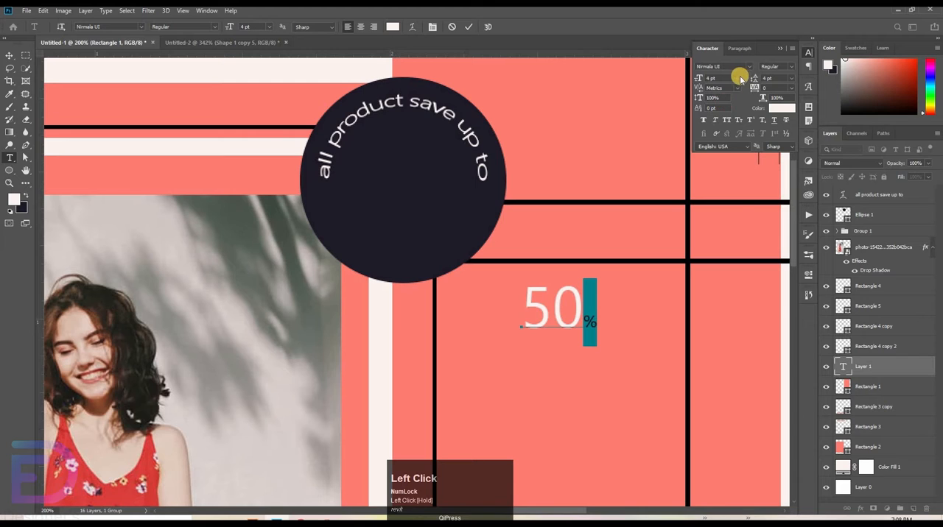
left_click(737, 78)
left_click(721, 114)
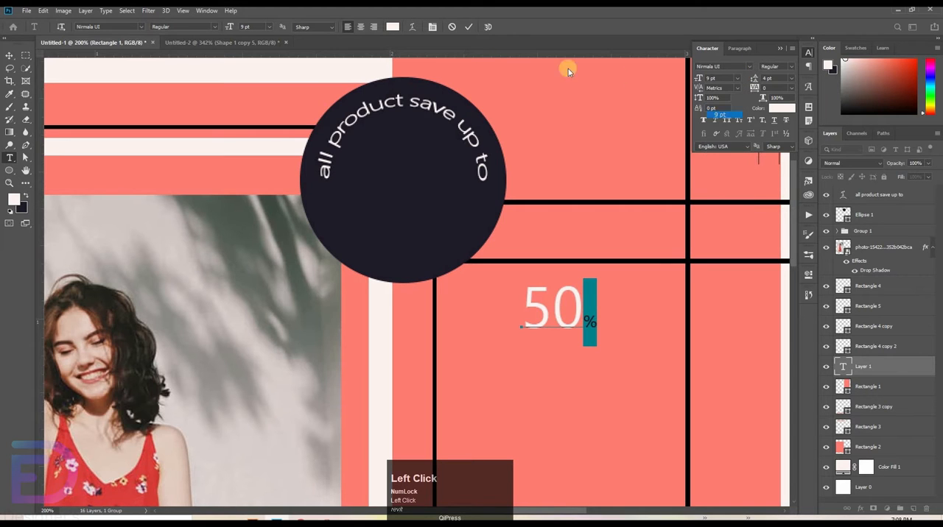
left_click(469, 28)
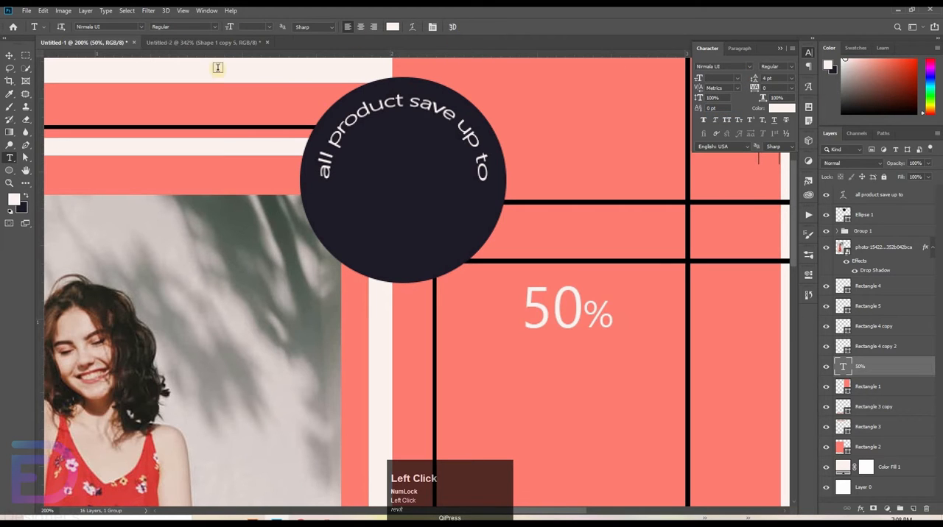
Step: Move the 50% layer above Ellipse 1 and place the text inside the circle under the arched text
key("v")
left_click_drag(550, 304, 479, 281)
left_click_drag(887, 299, 893, 206)
left_click_drag(502, 290, 423, 185)
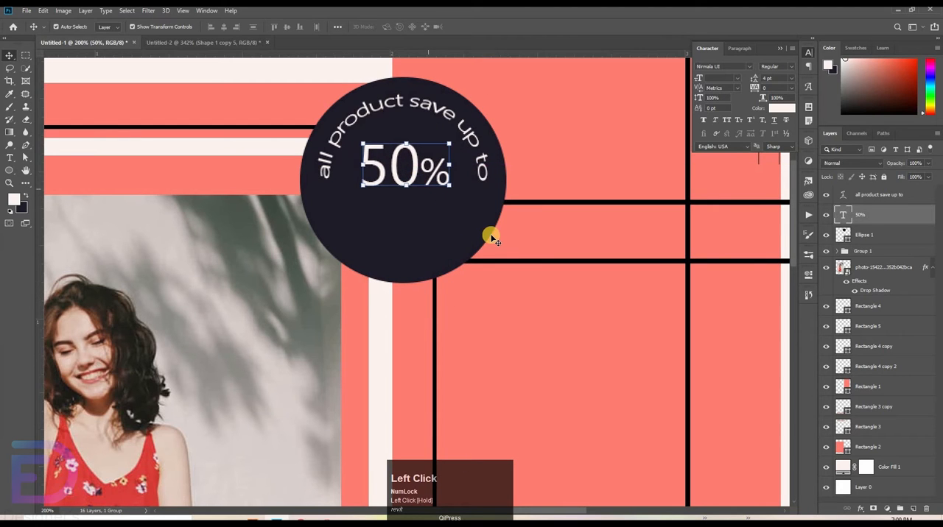
Step: Add a text layer reading "OFF" and place it inside the circle directly under the 50% text
key("t")
left_click(547, 302)
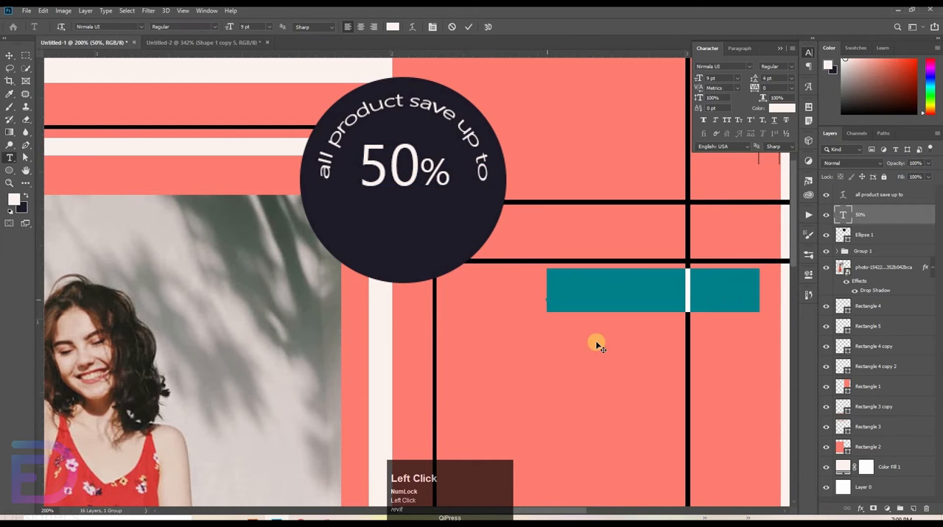
left_click_drag(596, 341, 532, 328)
key("BackSpace")
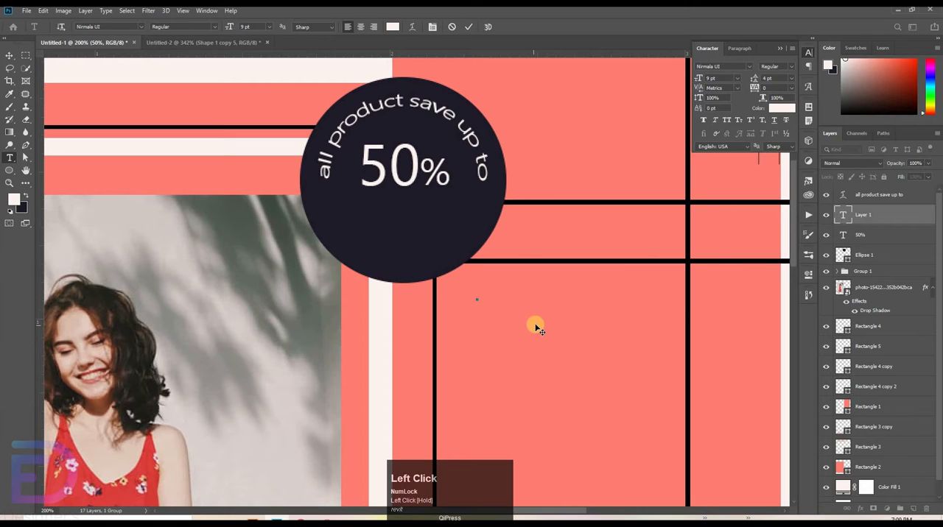
key("Caps_Lock")
type("OF")
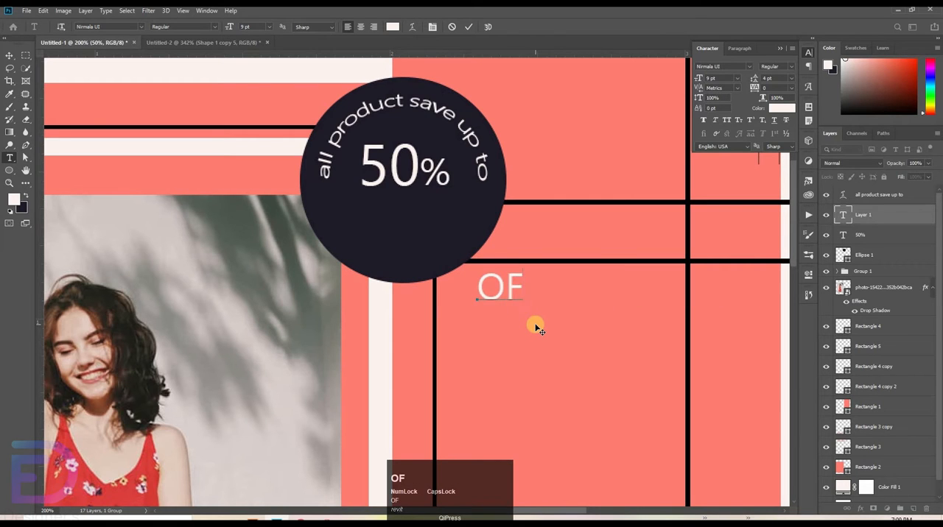
type("F")
left_click_drag(465, 271, 442, 223)
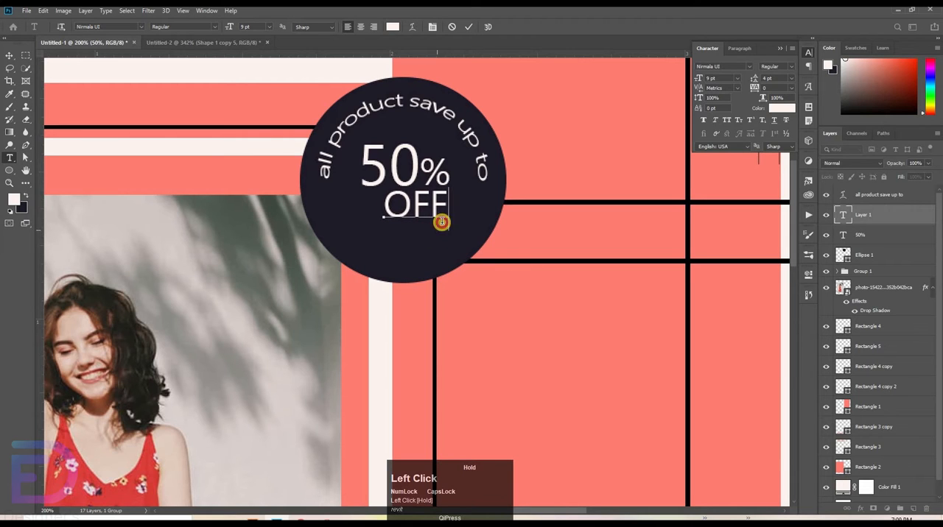
left_click(462, 27)
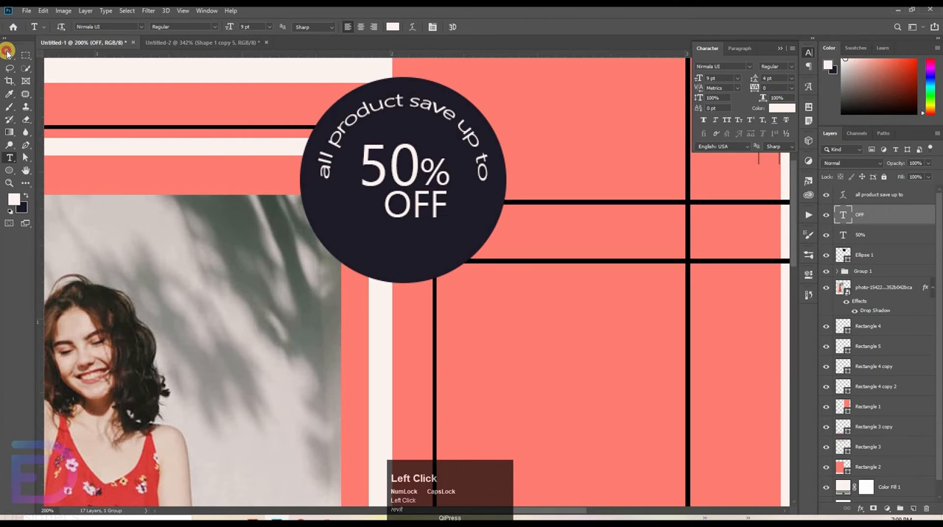
left_click(8, 55)
left_click(554, 248)
Step: Set the text colour for new type to black (000000)
key("ctrl+space")
left_click_drag(569, 150, 543, 162)
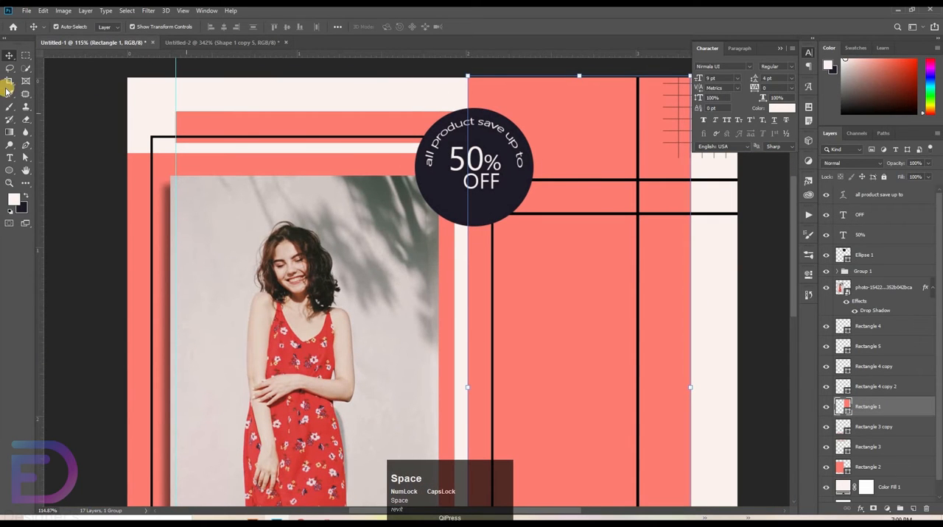
left_click(10, 158)
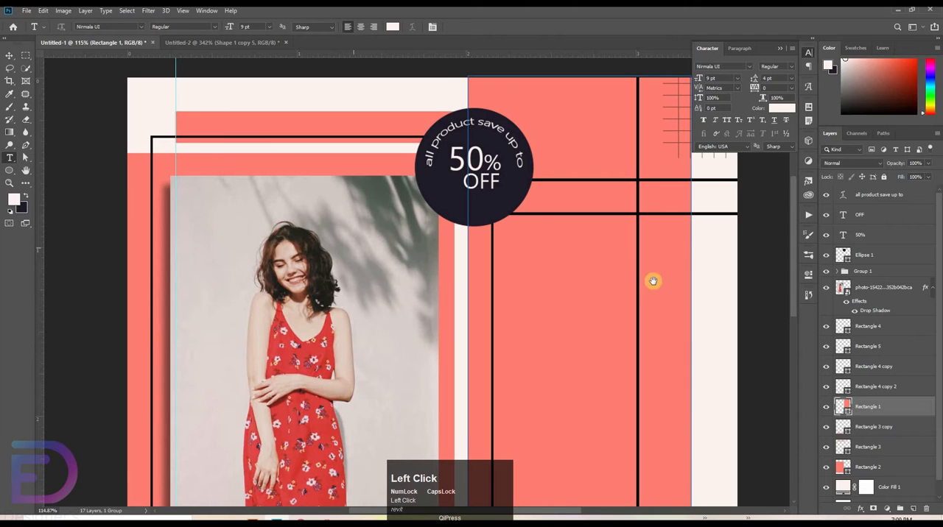
key("space")
left_click_drag(617, 260, 548, 80)
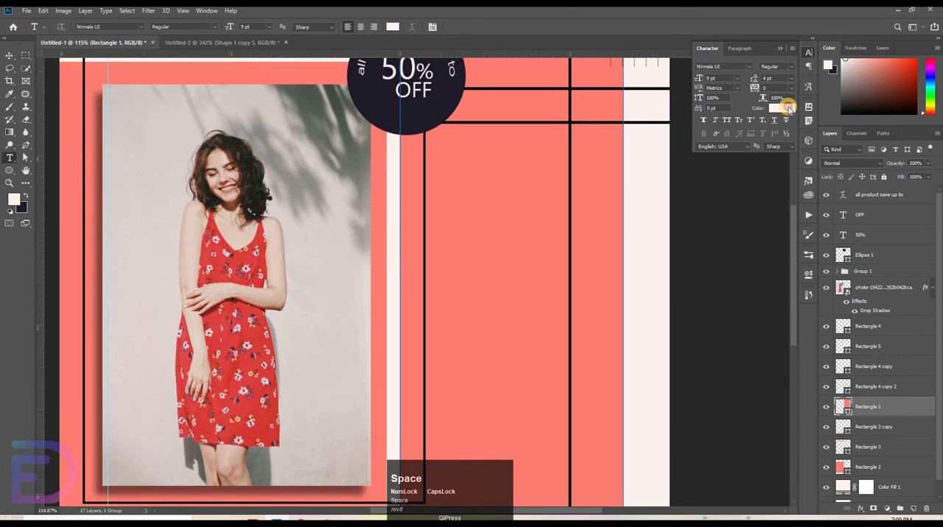
left_click(789, 109)
left_click(678, 377)
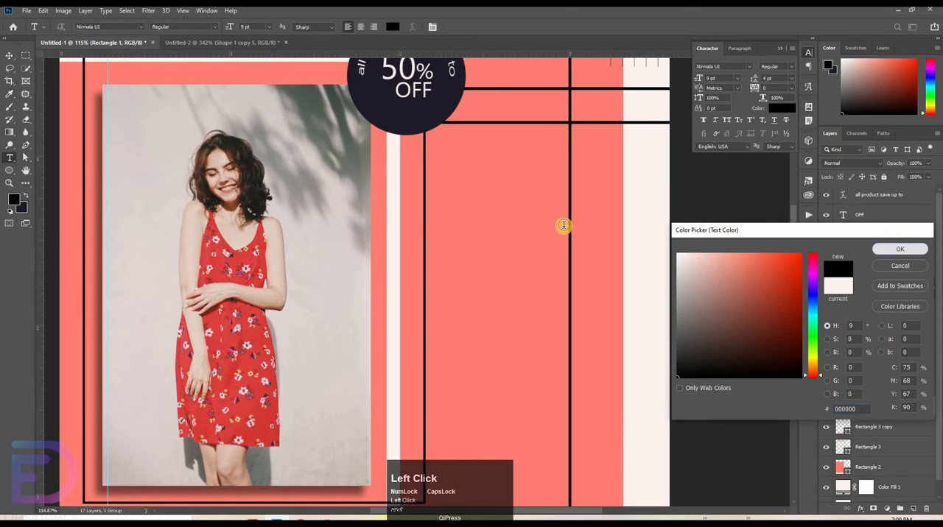
key("Return")
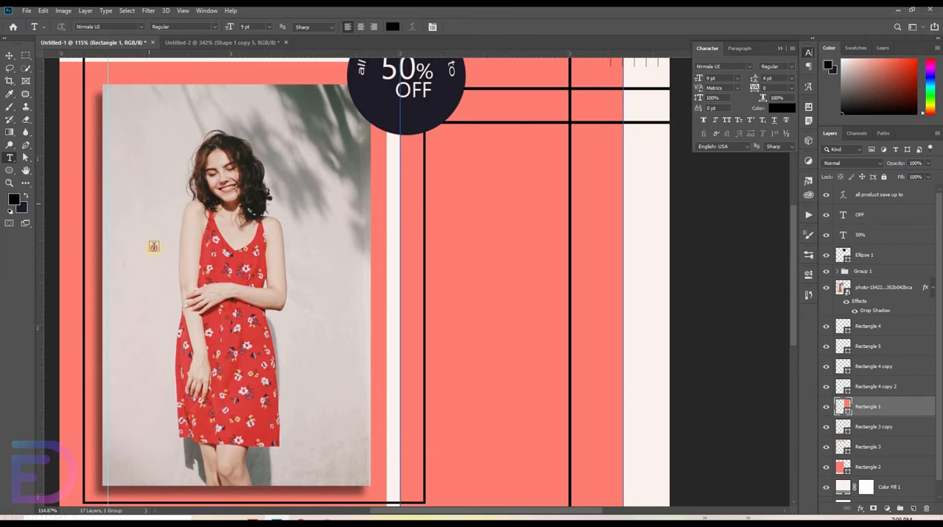
Step: Start a new horizontal text layer on the photo with size 58 pt and Bold style
left_click(154, 248)
left_click_drag(724, 78, 690, 83)
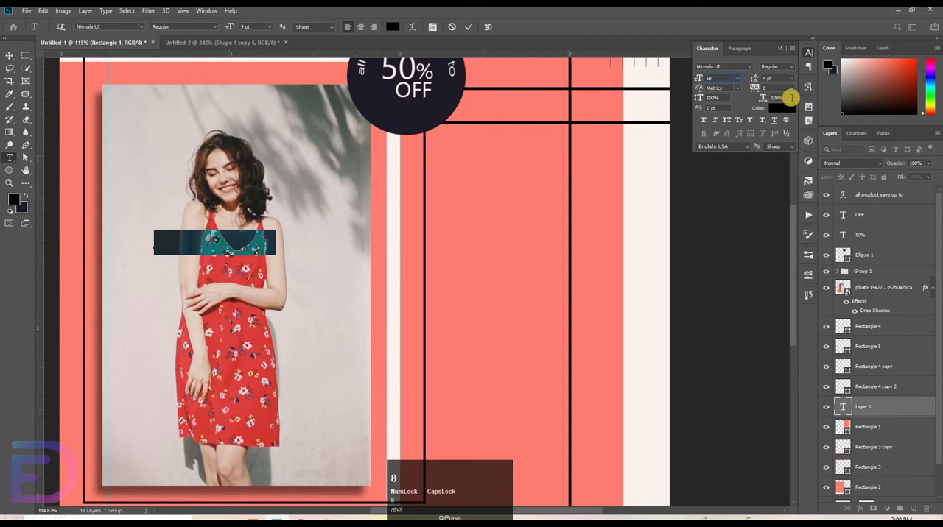
left_click(737, 81)
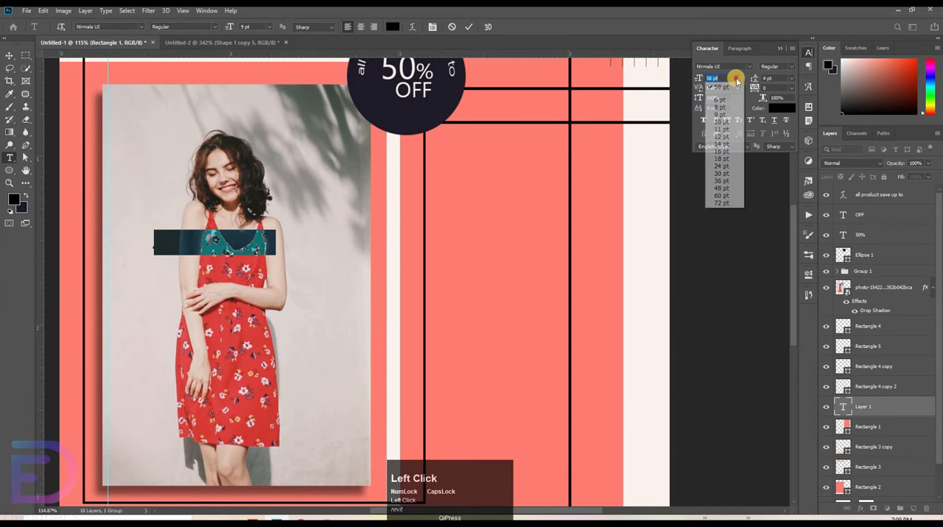
left_click(724, 77)
left_click(784, 98)
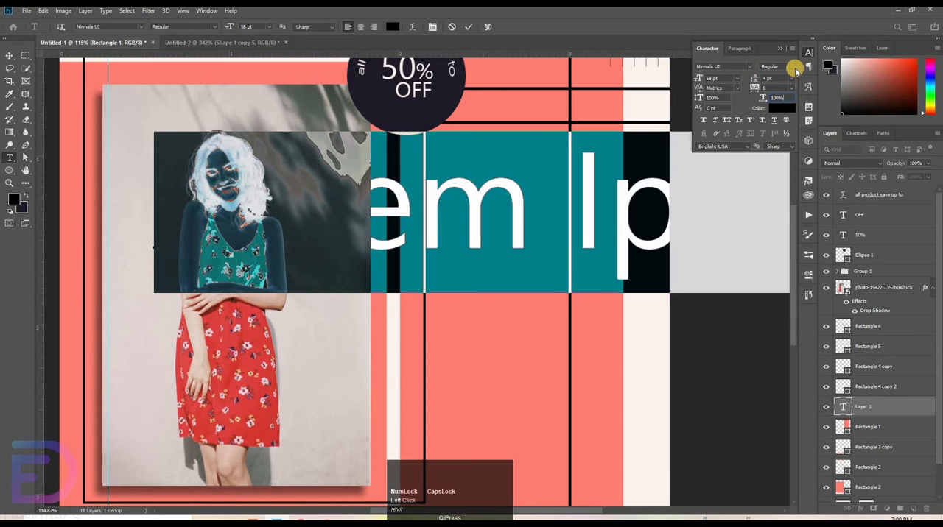
left_click(790, 67)
left_click(775, 92)
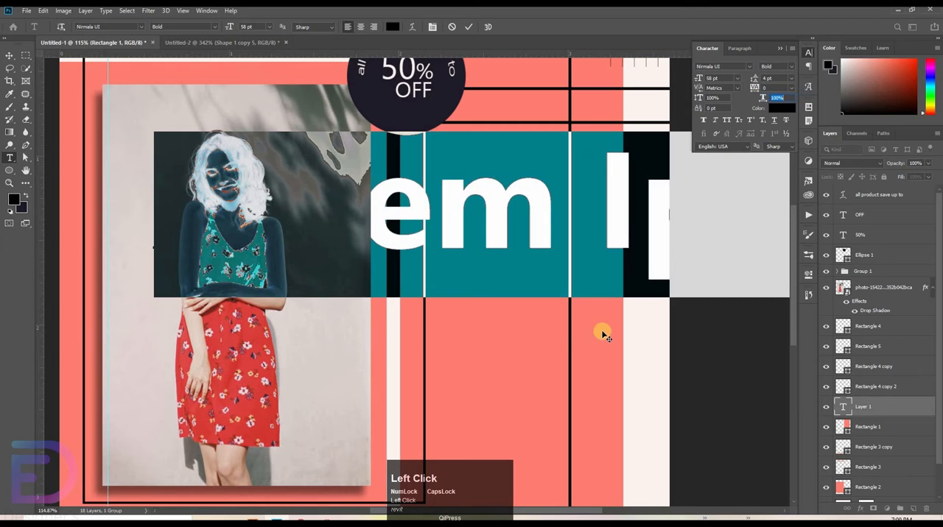
Step: Enter "SALE" in the new text layer and move that layer to the top of the layer stack
left_click_drag(602, 332, 532, 348)
key("ctrl+space")
left_click_drag(651, 196, 617, 225)
type("s")
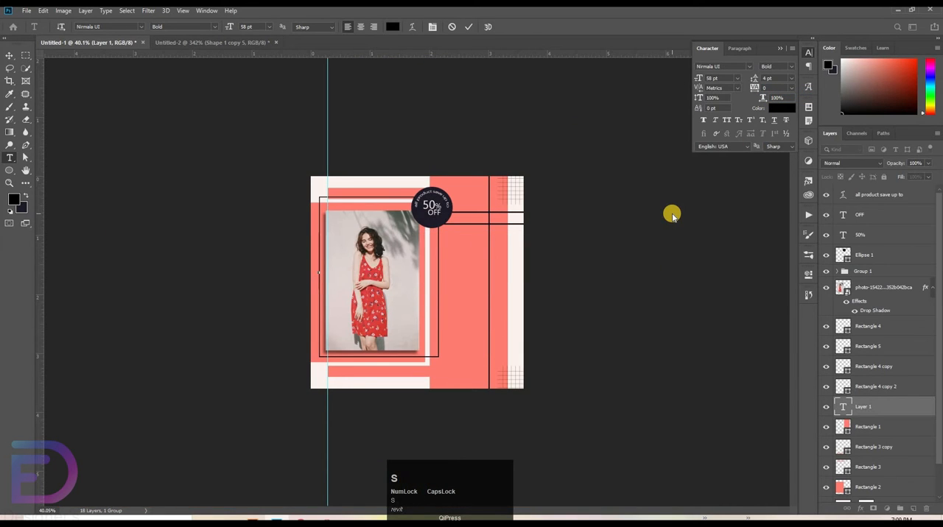
type("ALE")
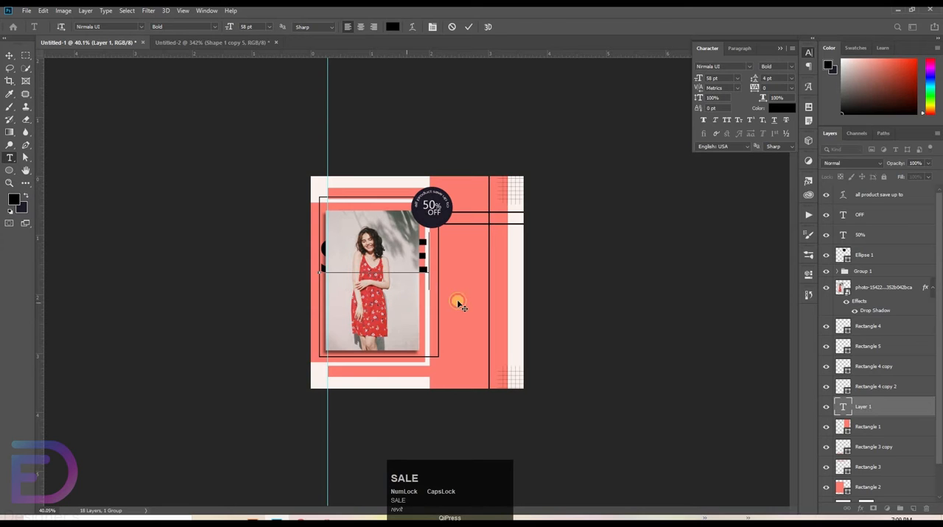
left_click(468, 27)
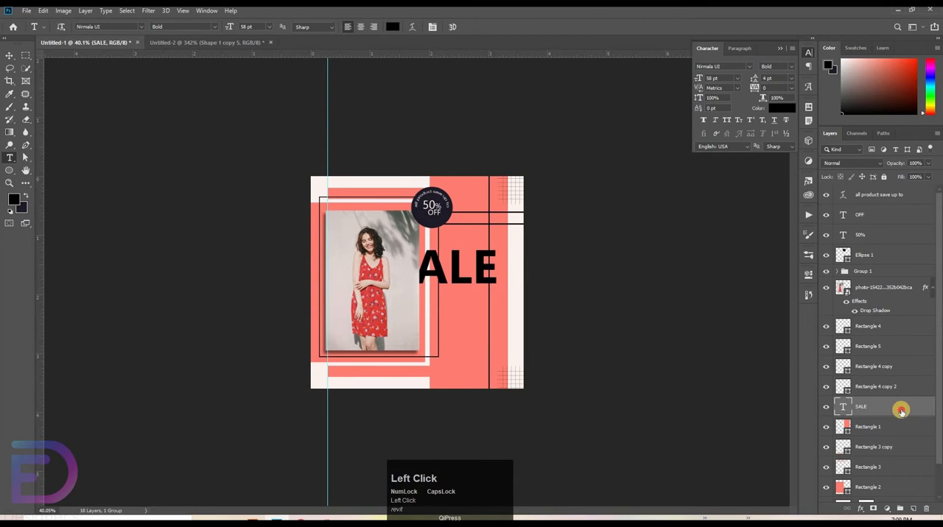
left_click_drag(901, 411, 887, 193)
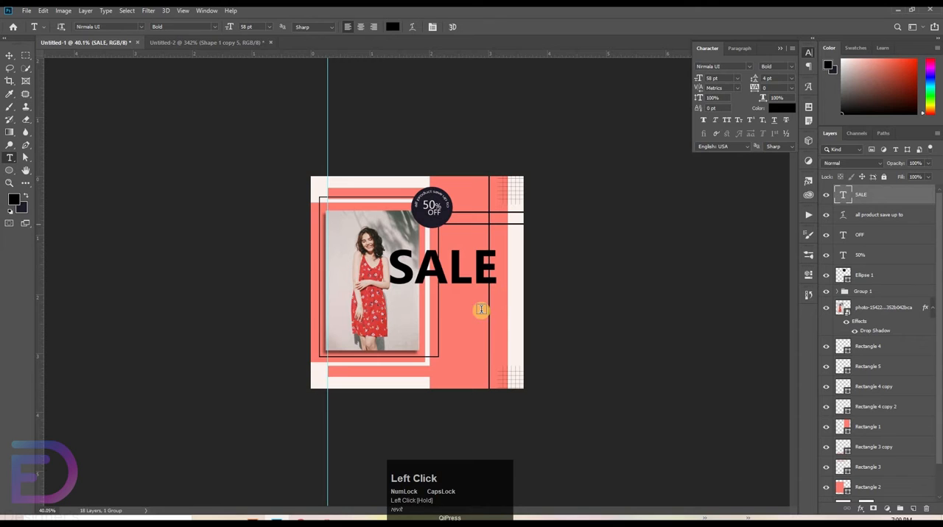
Step: Move the SALE text so it spans the lower part of the photo and overlaps the coral area beside it
left_click(4, 55)
left_click_drag(454, 292, 553, 313)
key("ctrl+z")
left_click_drag(542, 246, 421, 401)
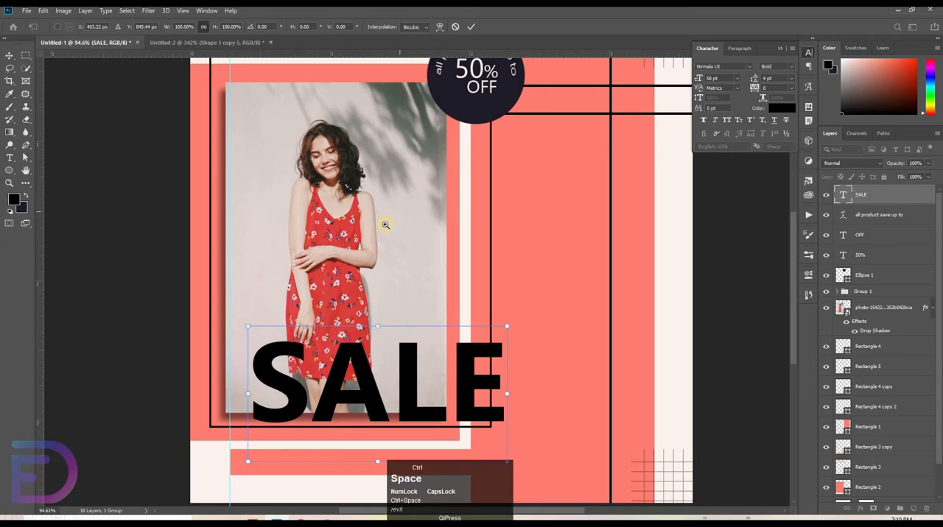
left_click_drag(386, 227, 254, 241)
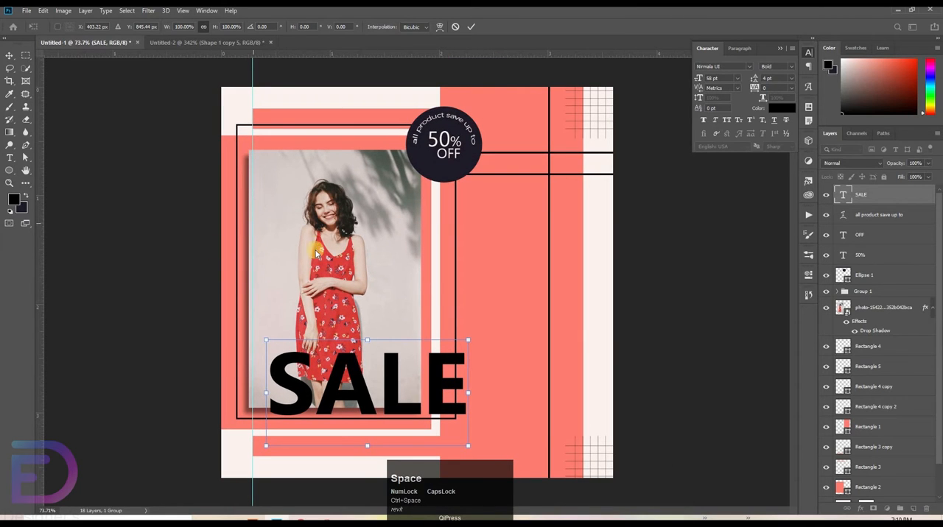
double_click(286, 358)
Step: Shift the vertical guide slightly inside the photo's left edge and align SALE to it, resting on the frame's lower line
left_click_drag(253, 281, 266, 317)
left_click(302, 391)
left_click_drag(302, 391, 299, 395)
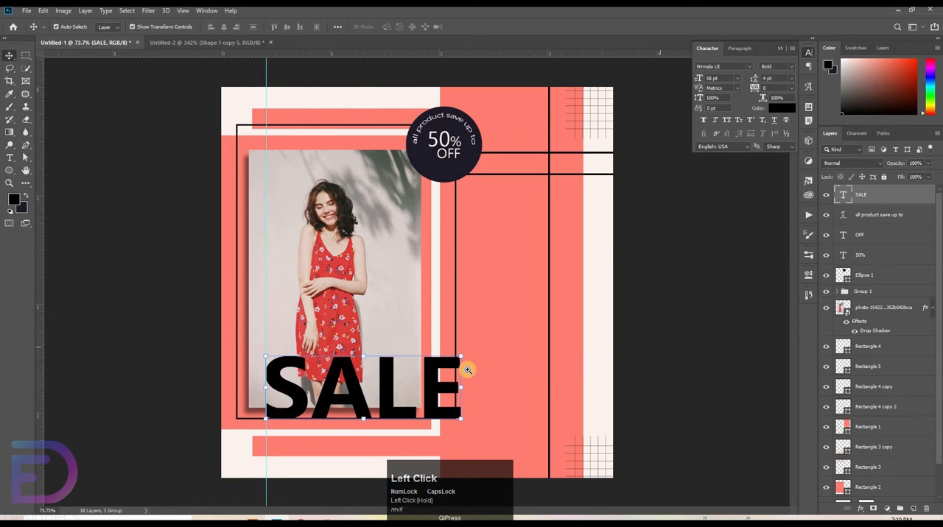
Step: Fine-tune the vertical position of the SALE text against the black frame's lower line
left_click_drag(495, 319, 539, 299)
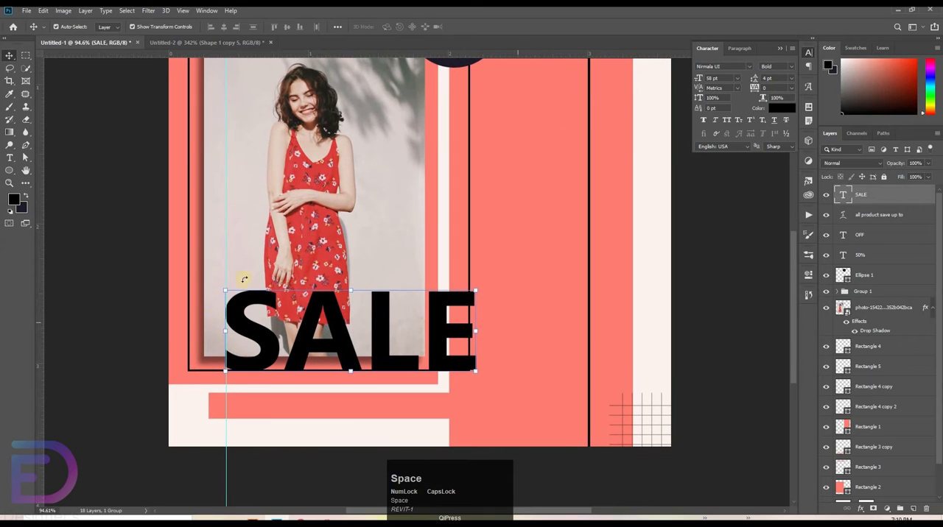
left_click(401, 364)
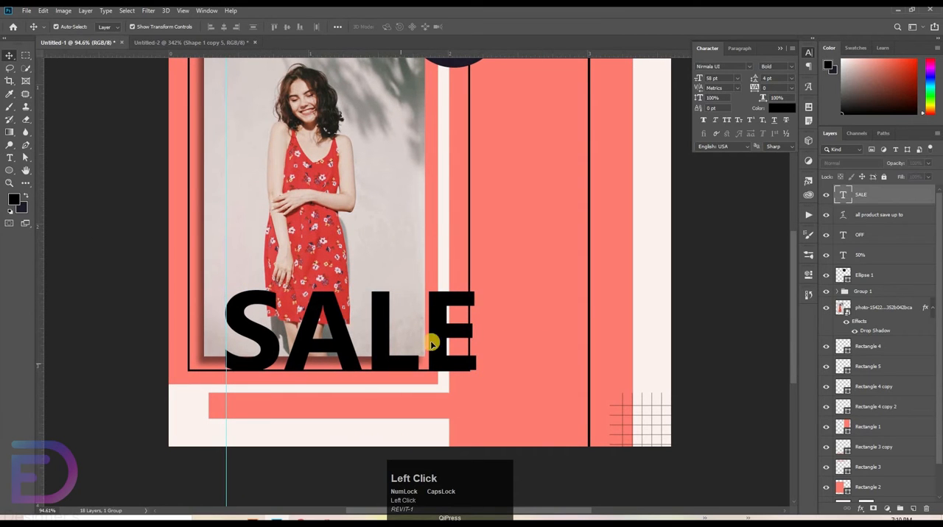
left_click(431, 344)
left_click_drag(411, 253, 375, 252)
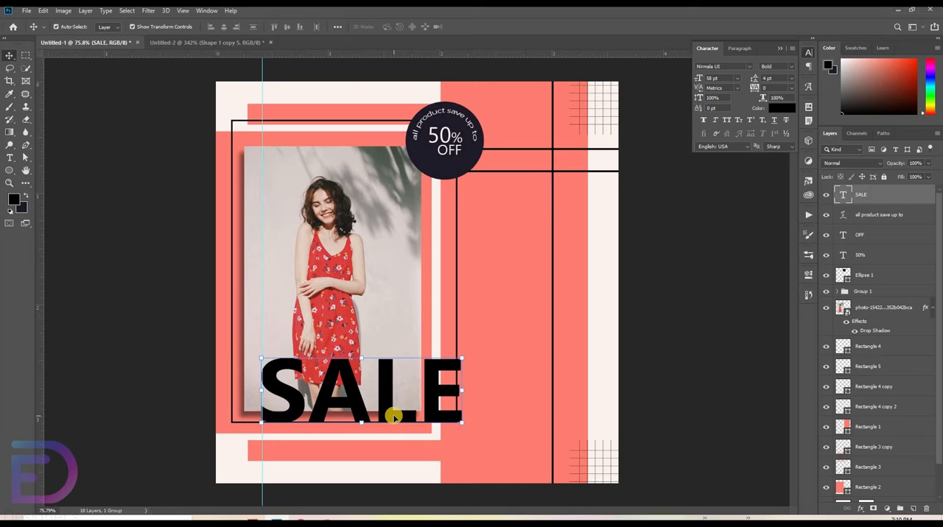
left_click(662, 374)
left_click(352, 419)
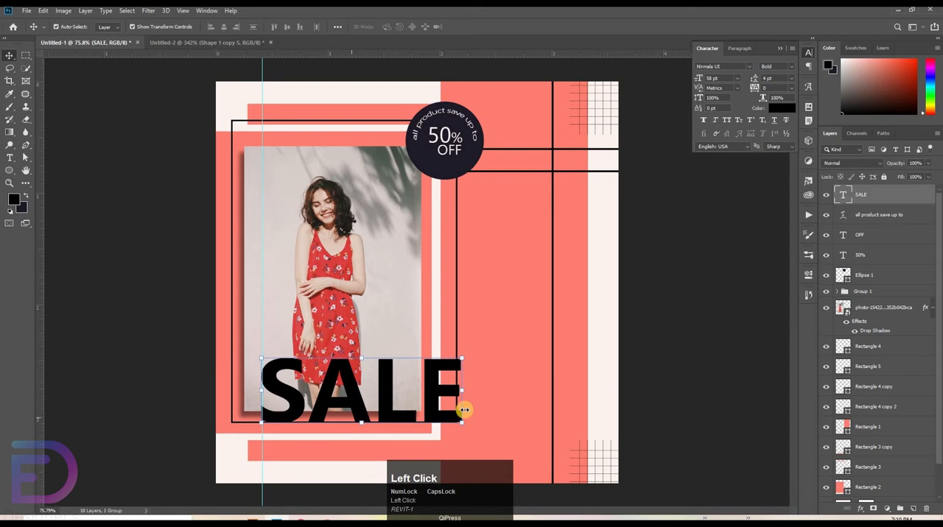
left_click(774, 390)
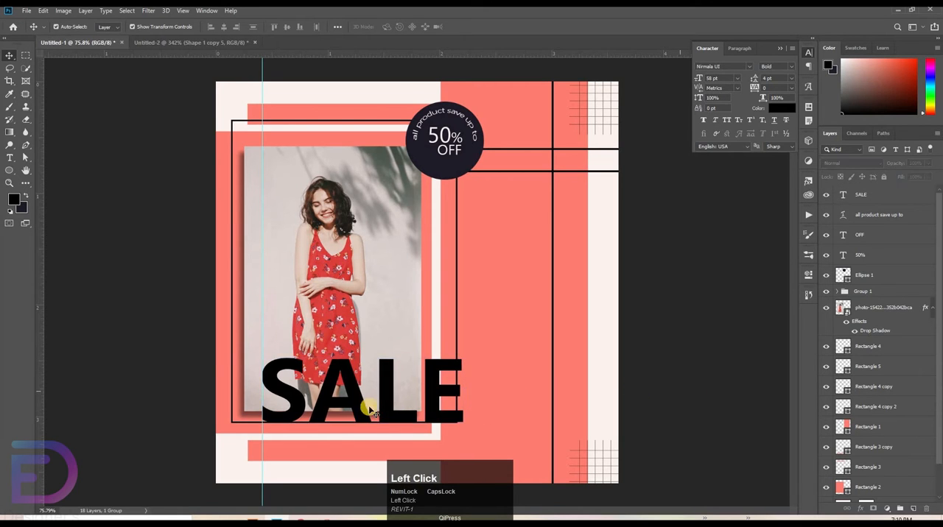
left_click(388, 409)
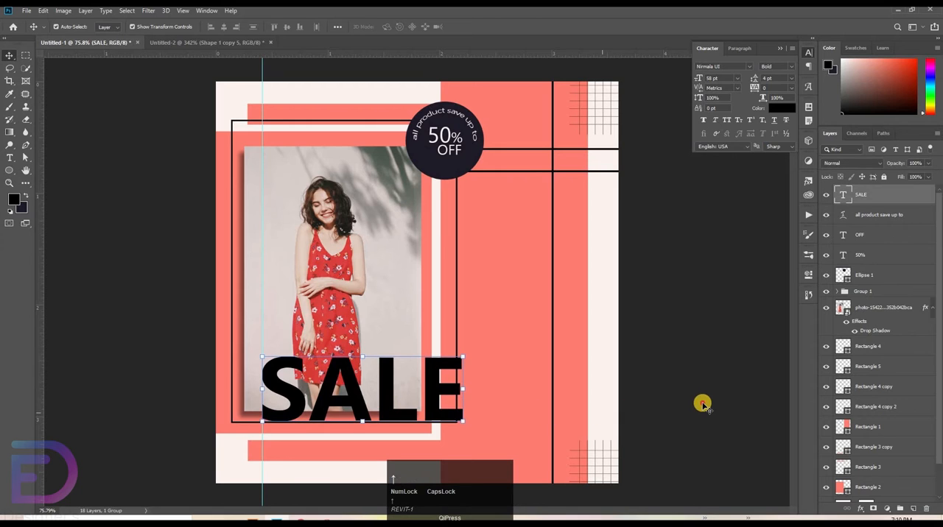
left_click(333, 417)
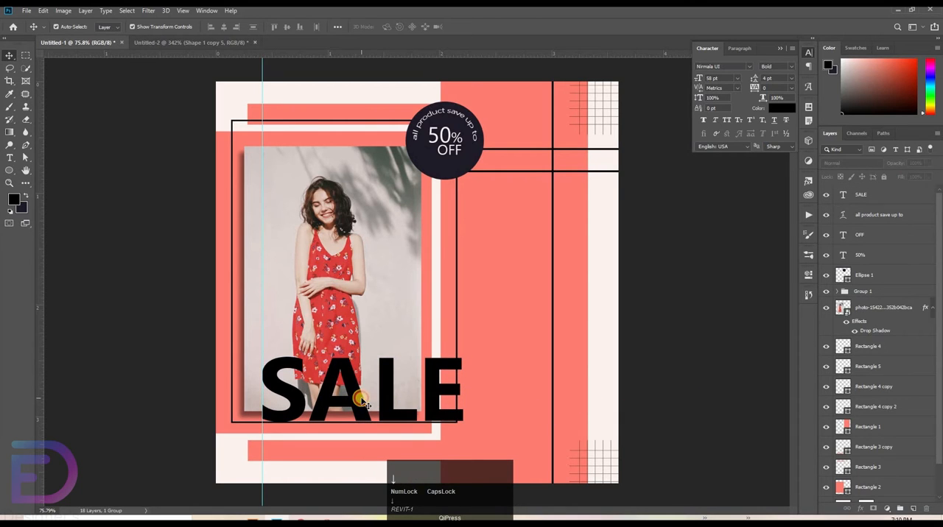
left_click(359, 401)
left_click(656, 398)
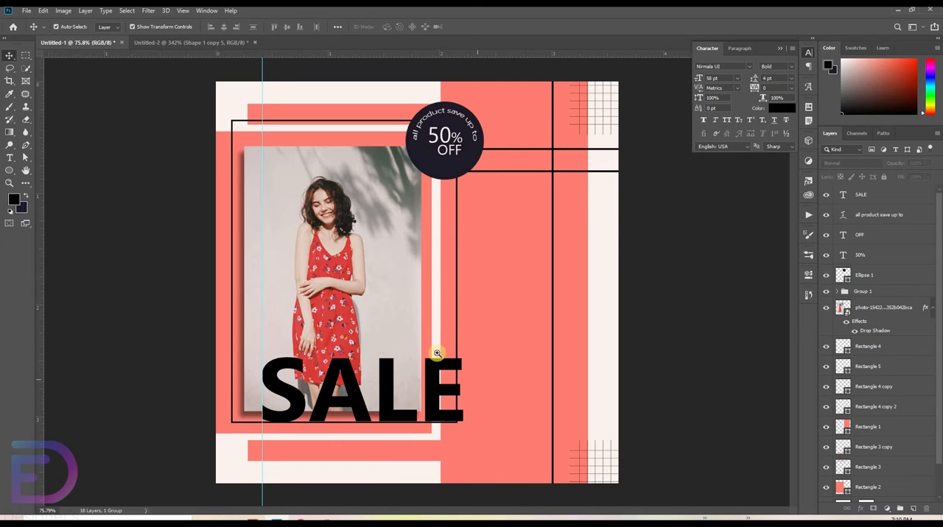
Step: Duplicate the SALE text and place the copy directly above the original, aligned with the guide
left_click(477, 371, "ctrl")
left_click_drag(477, 371, 492, 328)
left_click_drag(336, 364, 327, 314)
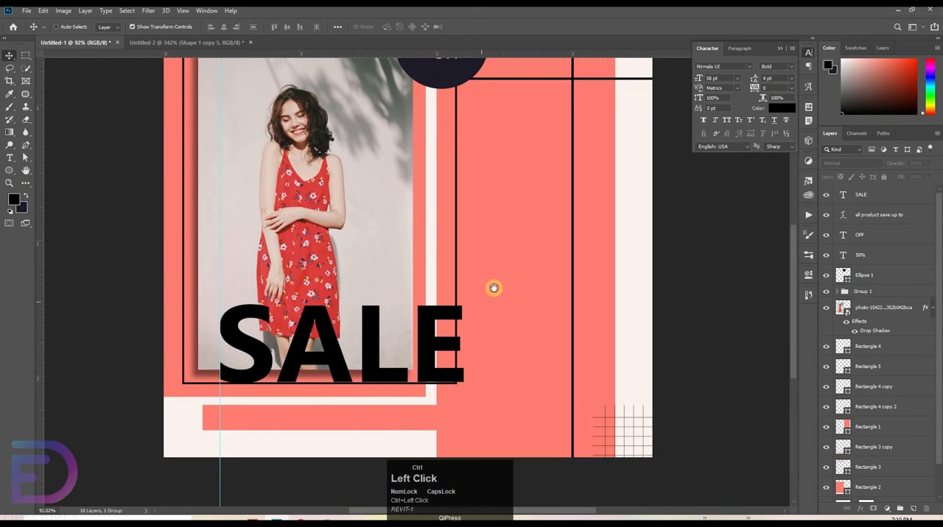
left_click_drag(495, 288, 512, 286)
left_click_drag(433, 271, 445, 191)
left_click(11, 158)
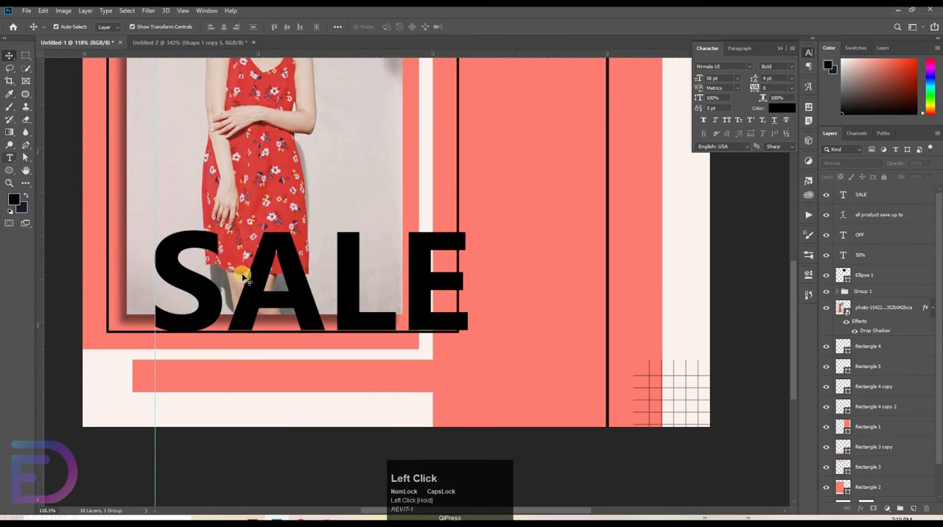
left_click_drag(300, 300, 293, 392)
left_click_drag(294, 172, 291, 188)
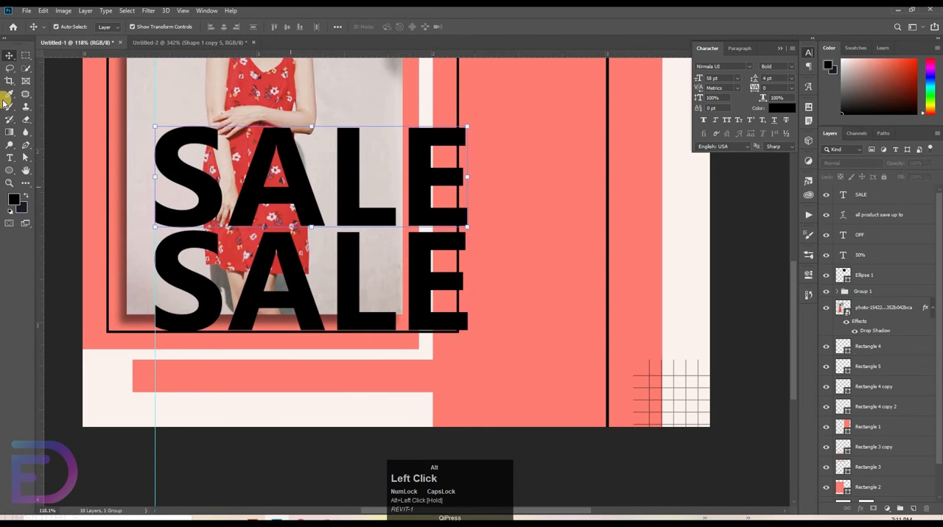
Step: Set the copied SALE text to 12 pt and move it to the photo's empty area beside the dress
left_click(10, 158)
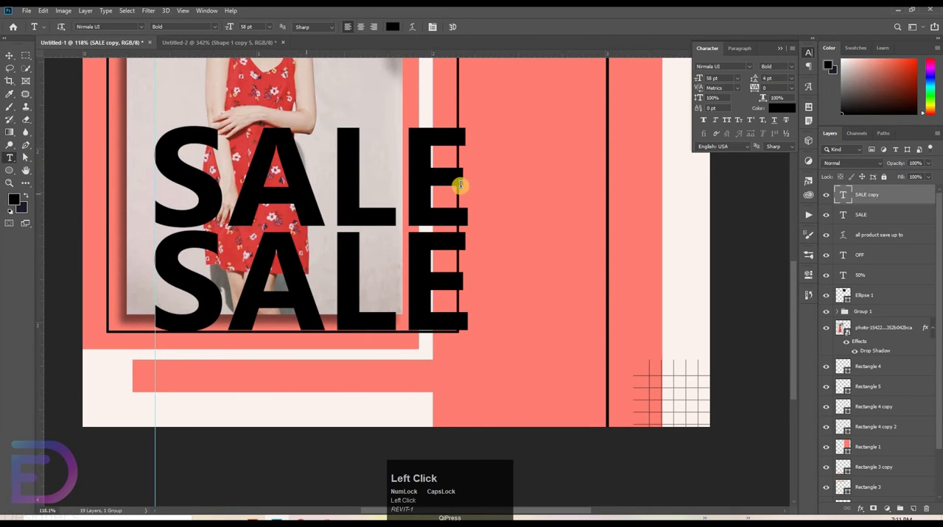
double_click(177, 211)
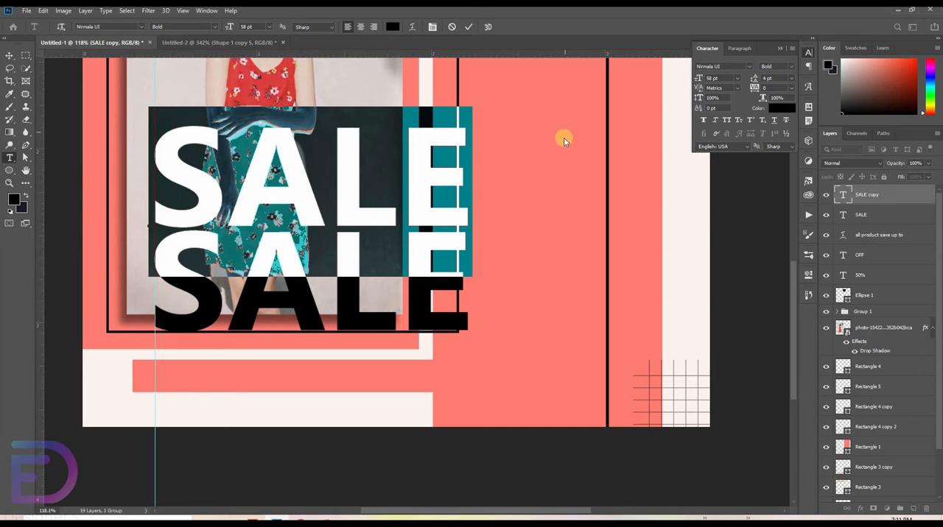
left_click(736, 78)
left_click(722, 137)
left_click_drag(169, 252, 339, 204)
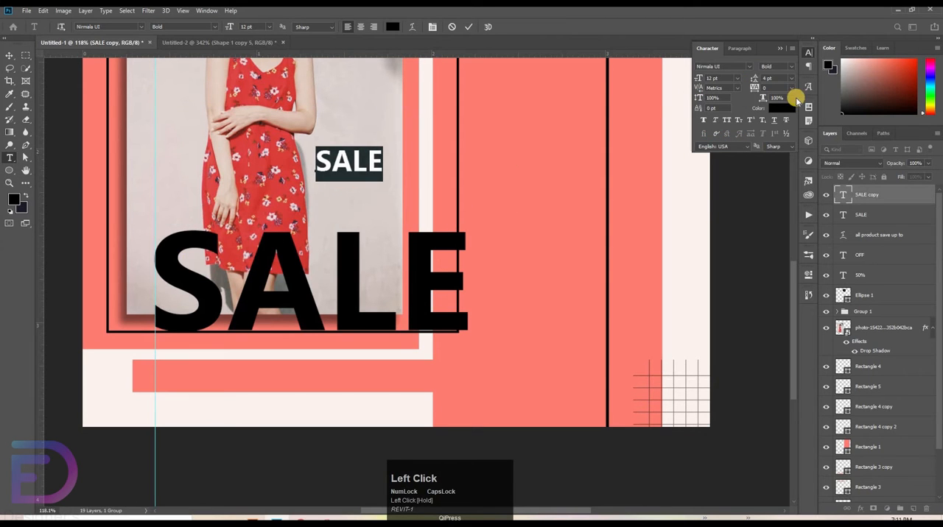
Step: Set the tracking of the small copied SALE text to 140
left_click_drag(789, 96, 704, 112)
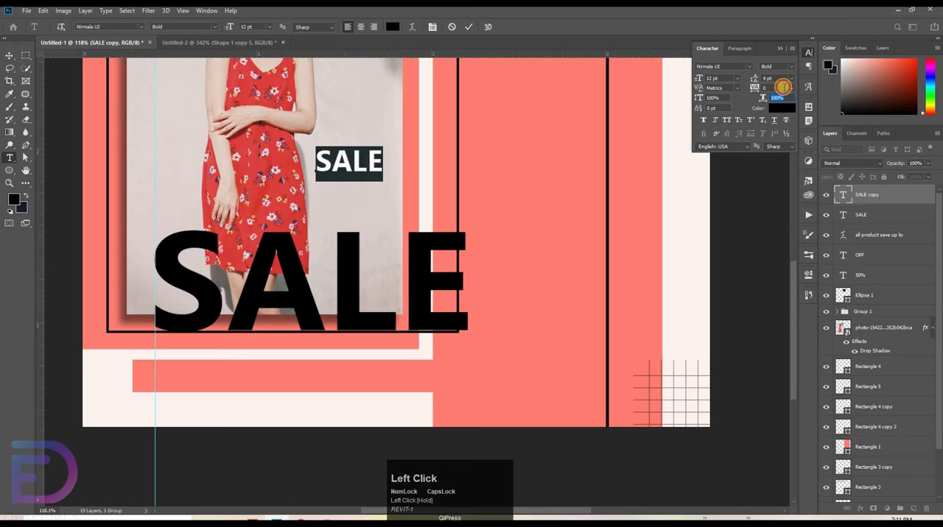
left_click(740, 95)
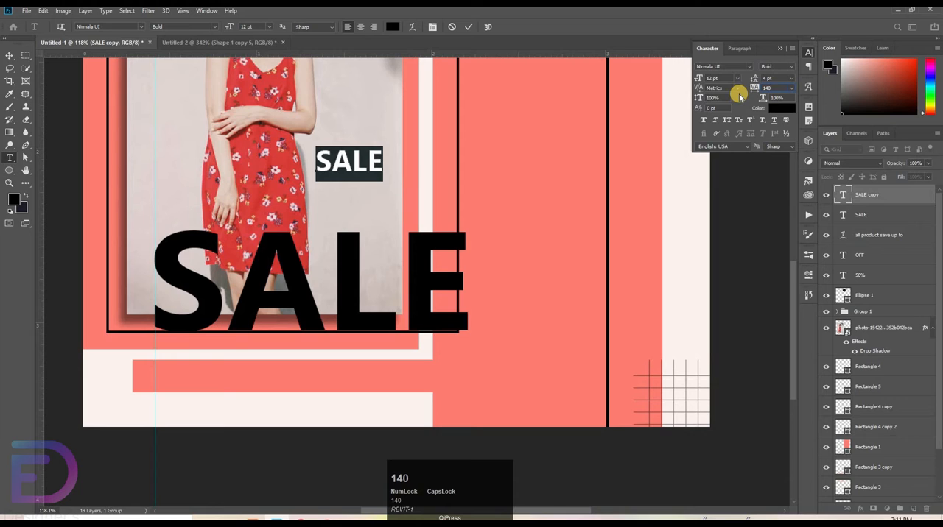
left_click(423, 108)
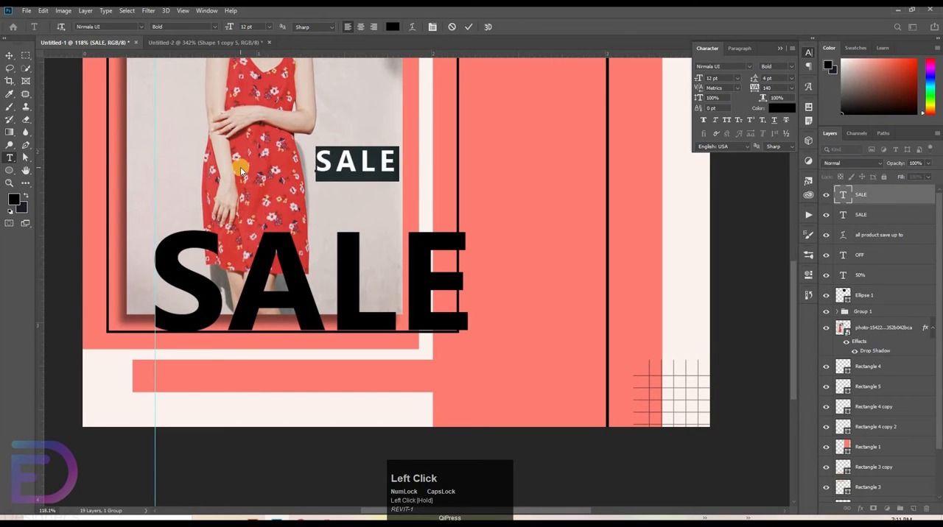
Step: Replace the small copied text with "LIMITED TIME OFFER" and place it directly below the large SALE, starting at the vertical guide
type("LIMI")
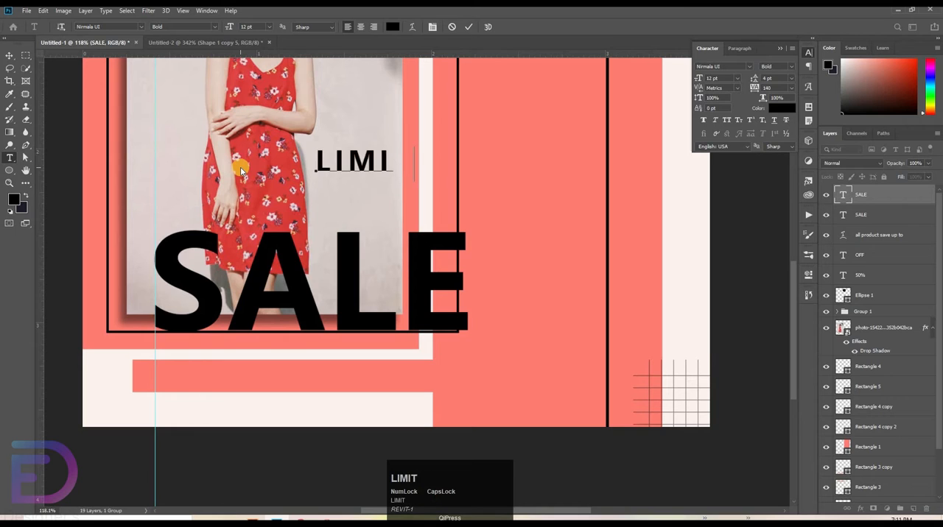
type("TED TI")
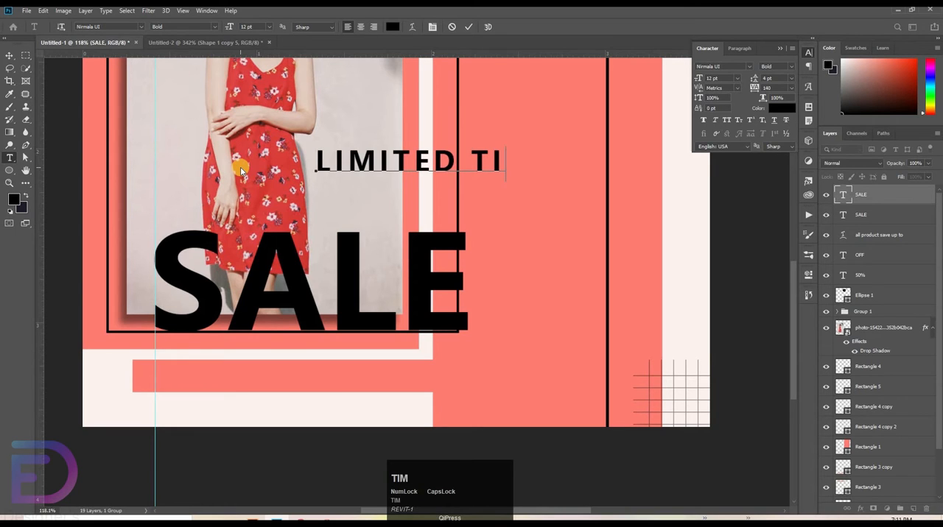
type("ME OFFER")
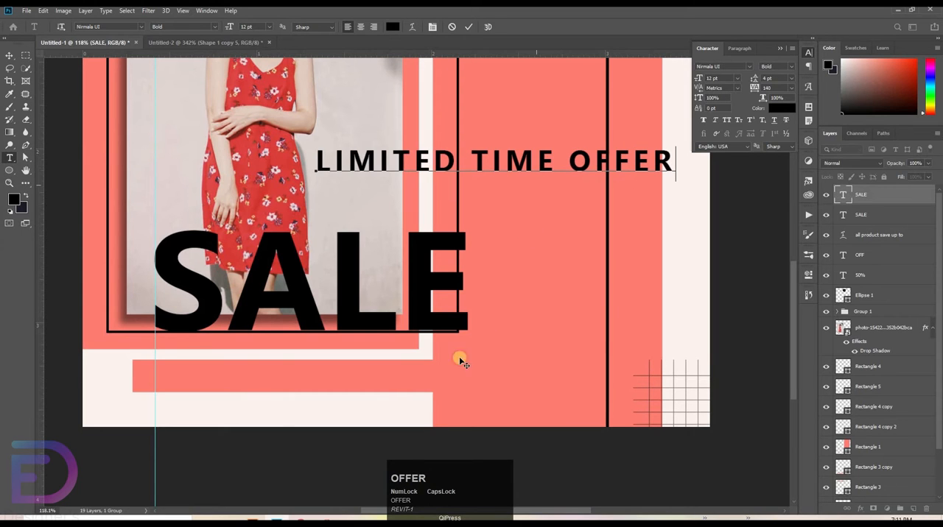
left_click_drag(459, 361, 380, 378)
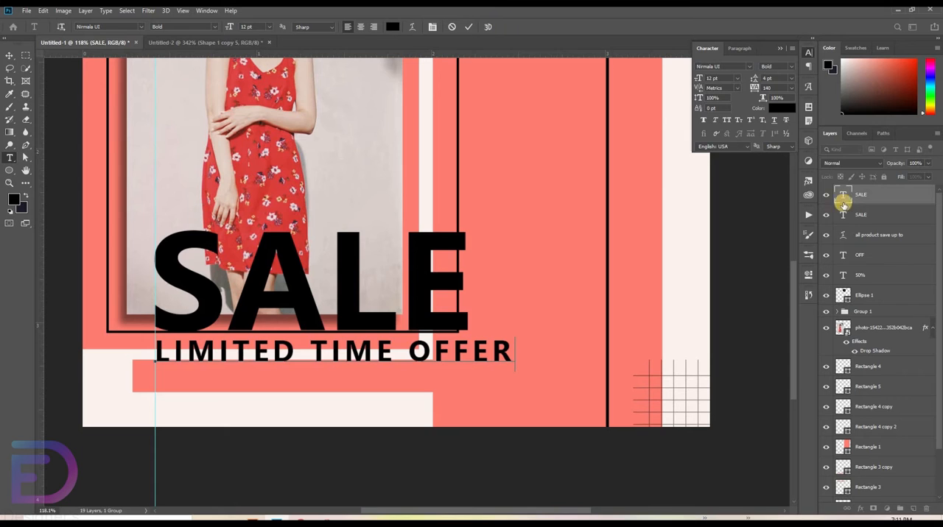
left_click(886, 197)
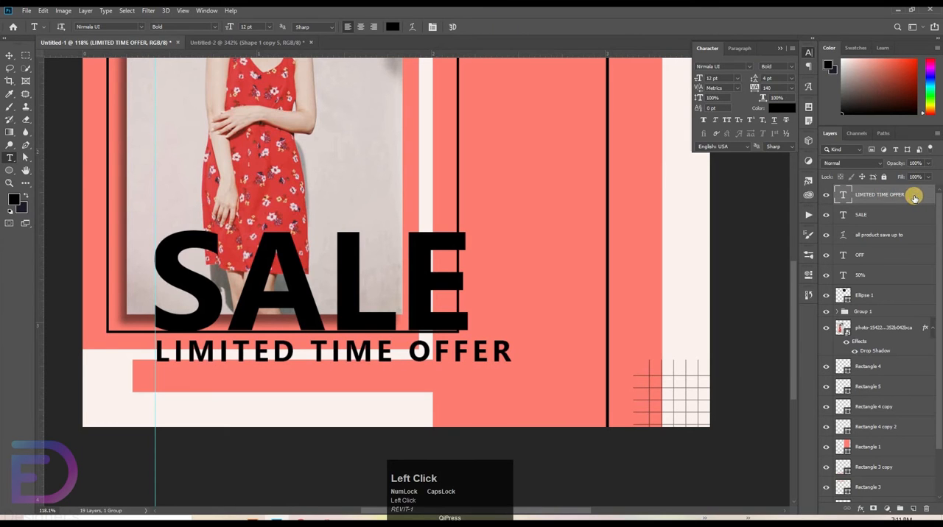
Step: Give the LIMITED TIME OFFER text a 3 px black outside stroke and reduce its layer fill to 0%
double_click(914, 199)
left_click(495, 224)
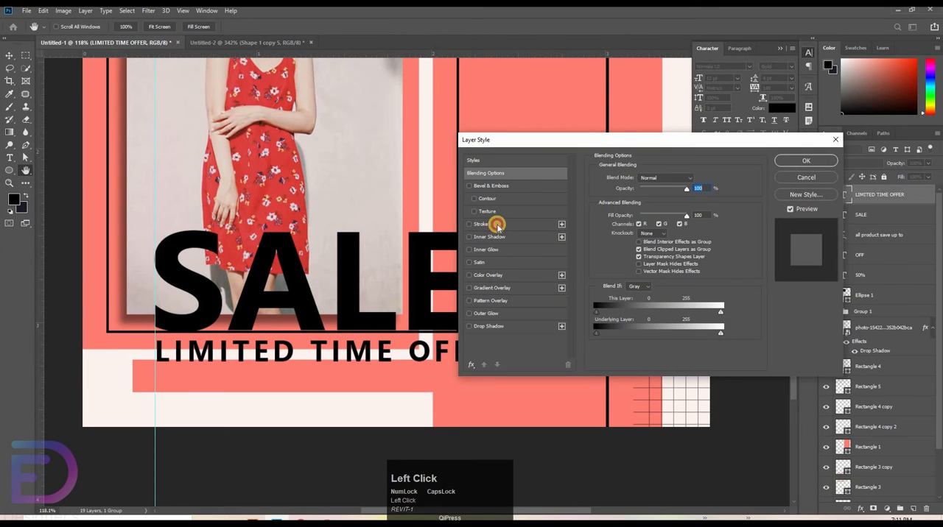
left_click(792, 163)
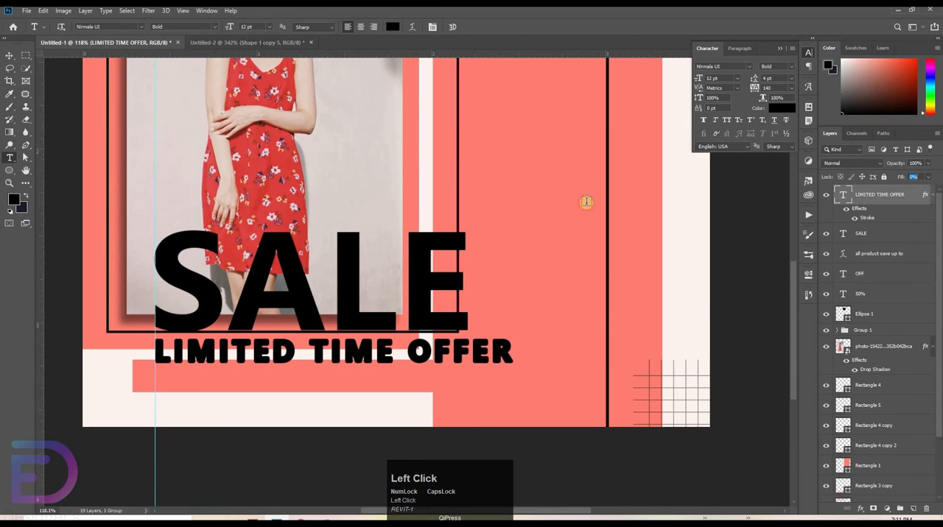
key("Return")
Step: Set the tracking of the large SALE text to 100
left_click(9, 55)
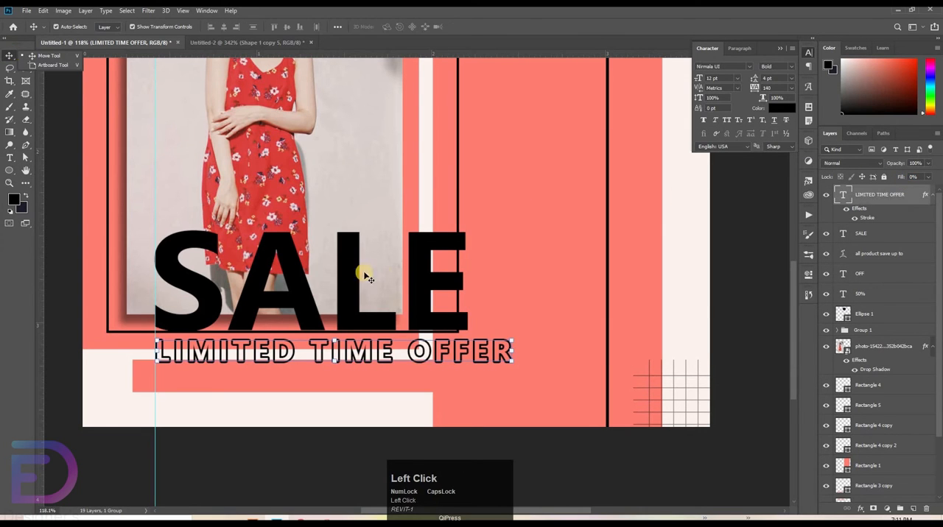
left_click(420, 302)
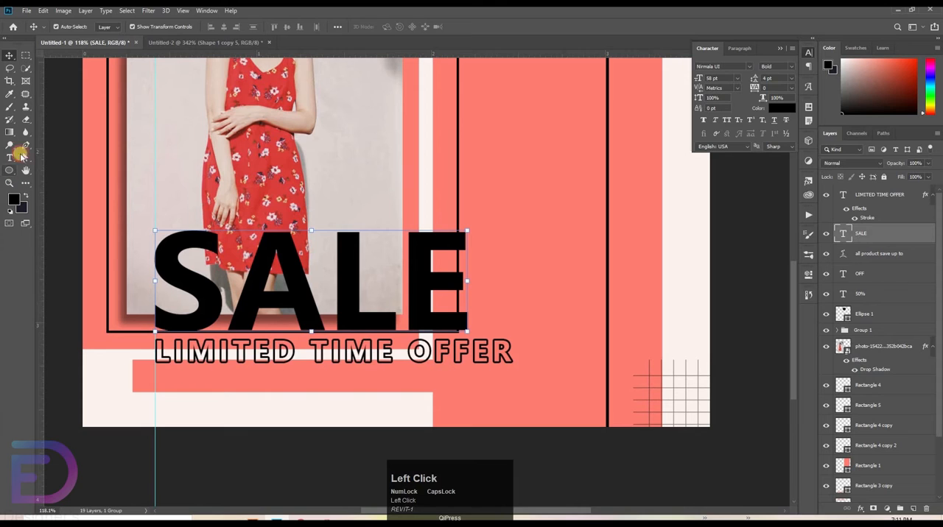
left_click(9, 157)
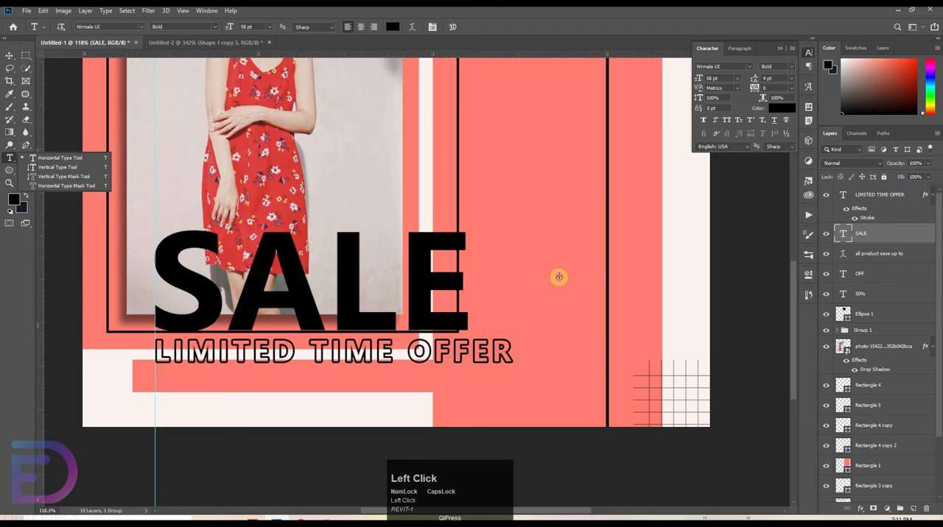
key("Return")
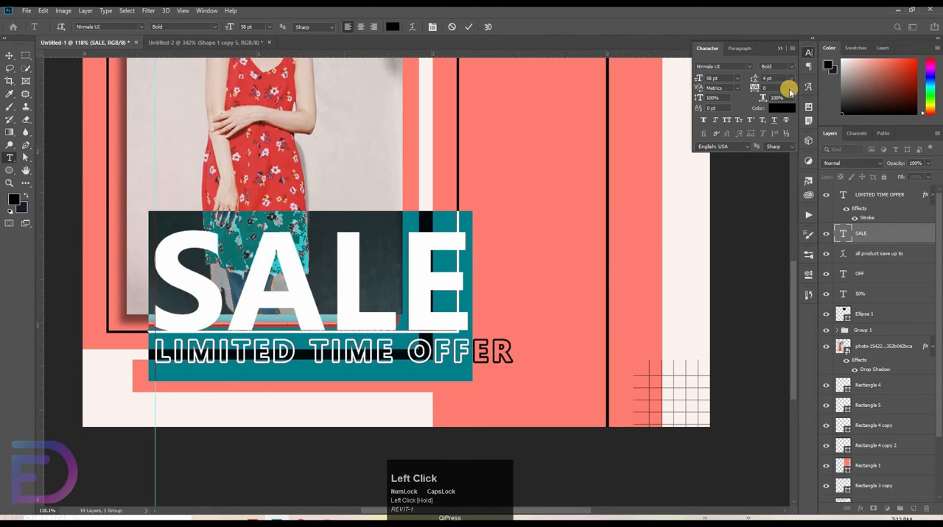
left_click(783, 89)
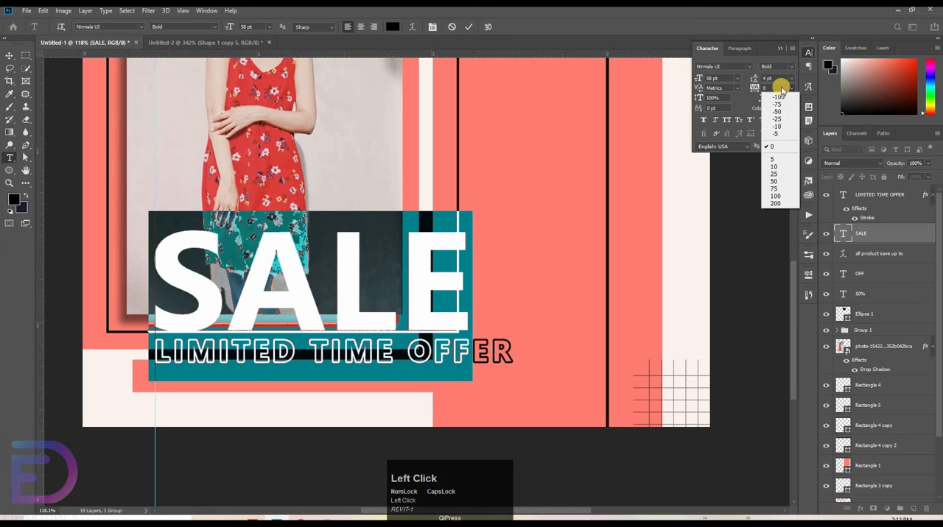
left_click(788, 196)
key("ctrl+Return")
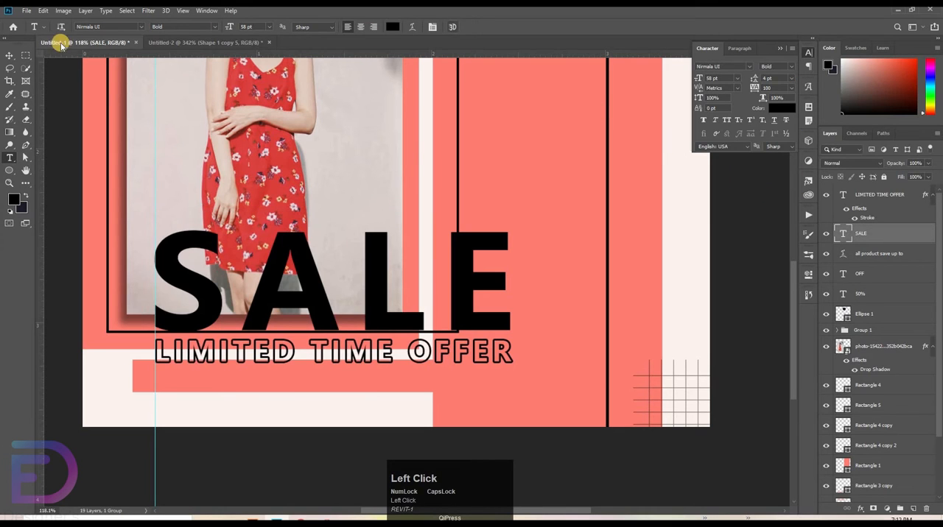
Step: Nudge the large SALE text down slightly and align it with LIMITED TIME OFFER by their horizontal centers
left_click(6, 56)
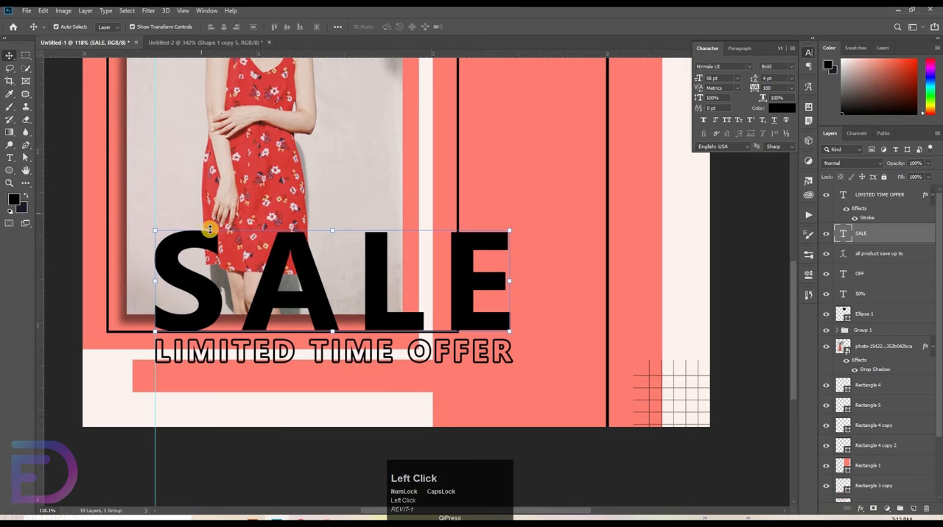
key("Down")
left_click(484, 353, "ctrl")
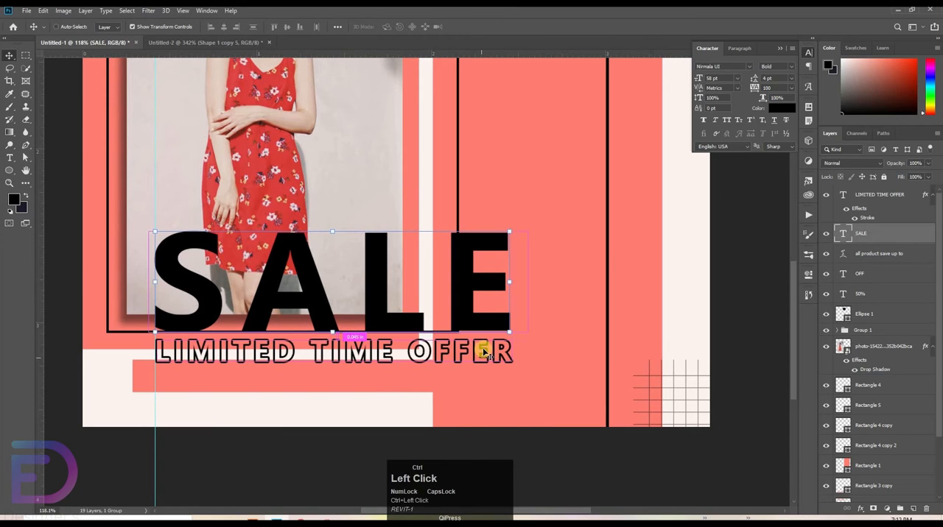
left_click(472, 302, "shift")
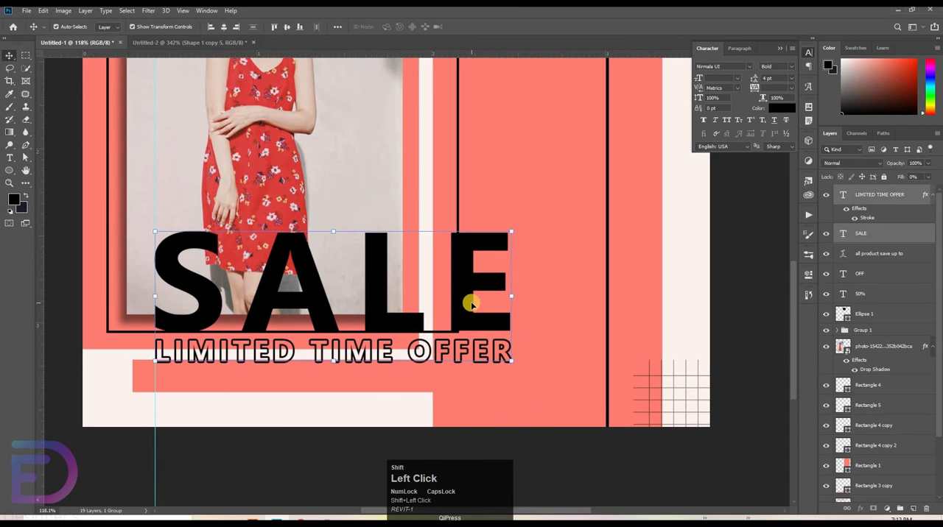
left_click(287, 27)
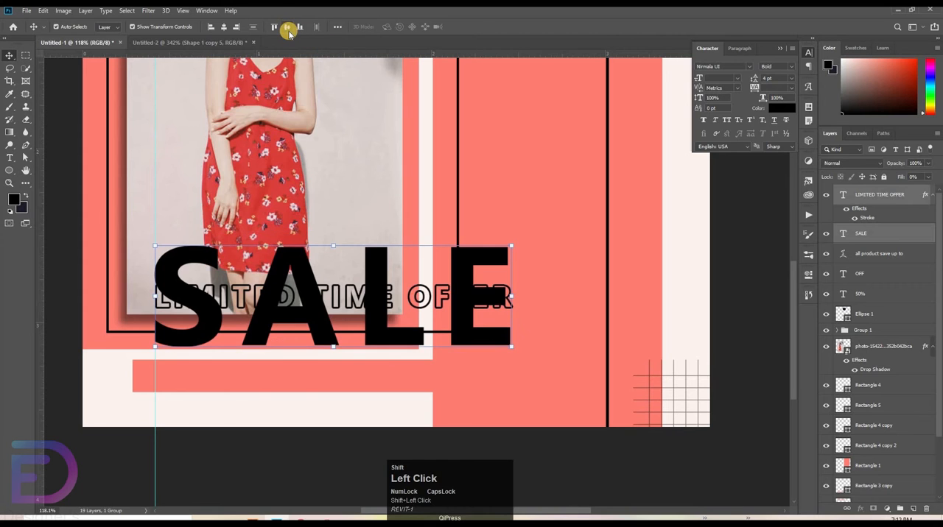
key("ctrl+z")
left_click(238, 330)
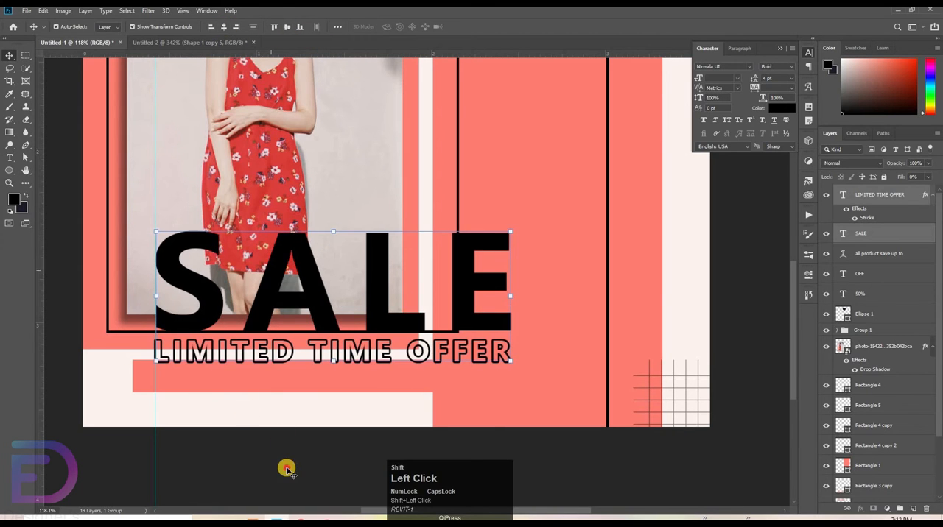
Step: Nudge the LIMITED TIME OFFER text slightly to the right under SALE and deselect it
left_click(258, 361)
key("Right")
key("Right")
key("Right")
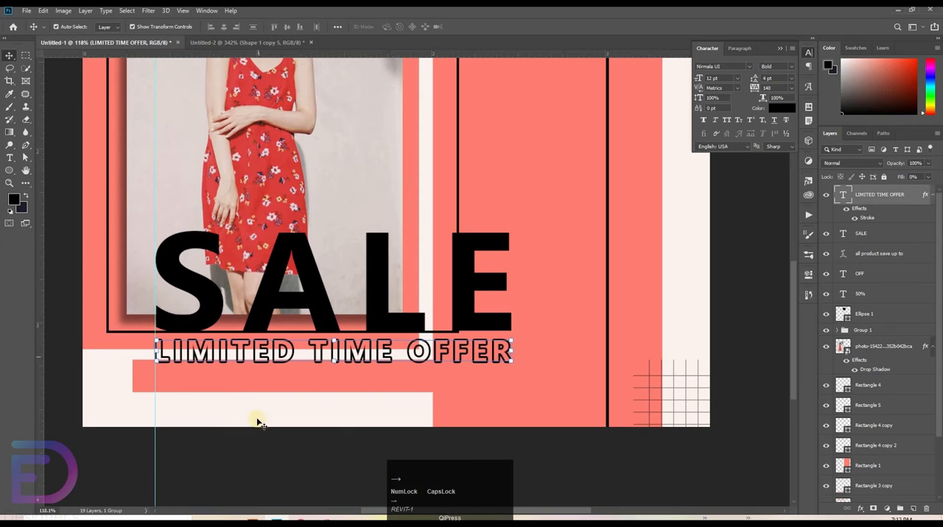
left_click(292, 357)
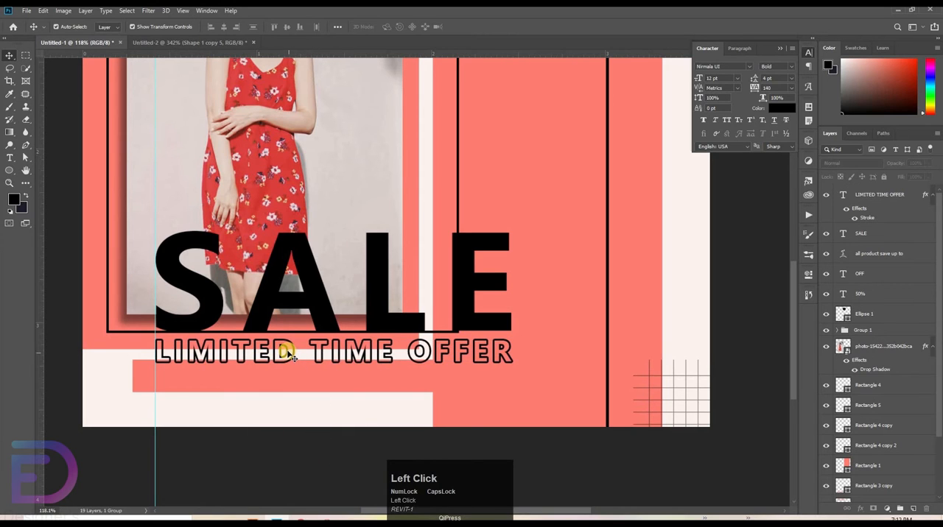
Step: Add a new line of text reading "use code pro." above SALE, beside the dress
left_click_drag(11, 157, 47, 158)
left_click(438, 191)
left_click_drag(438, 192, 368, 191)
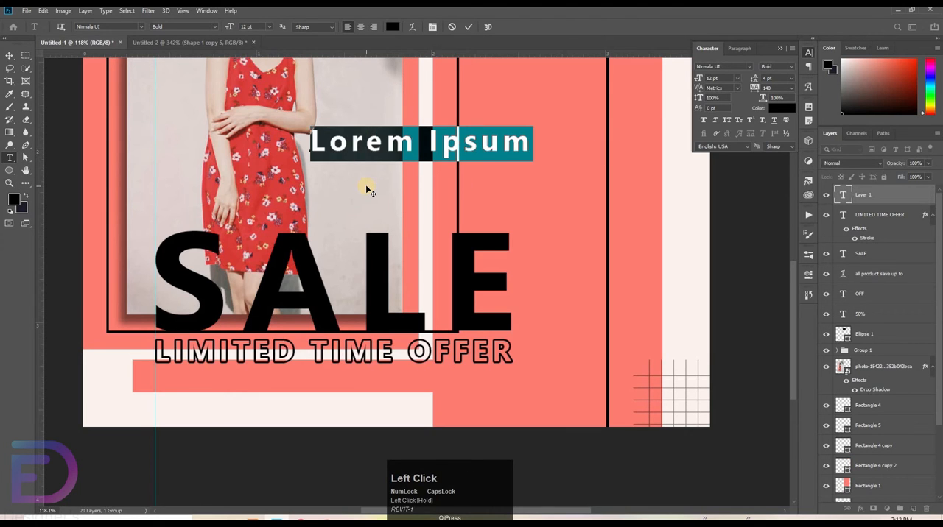
key("BackSpace")
key("Caps_Lock")
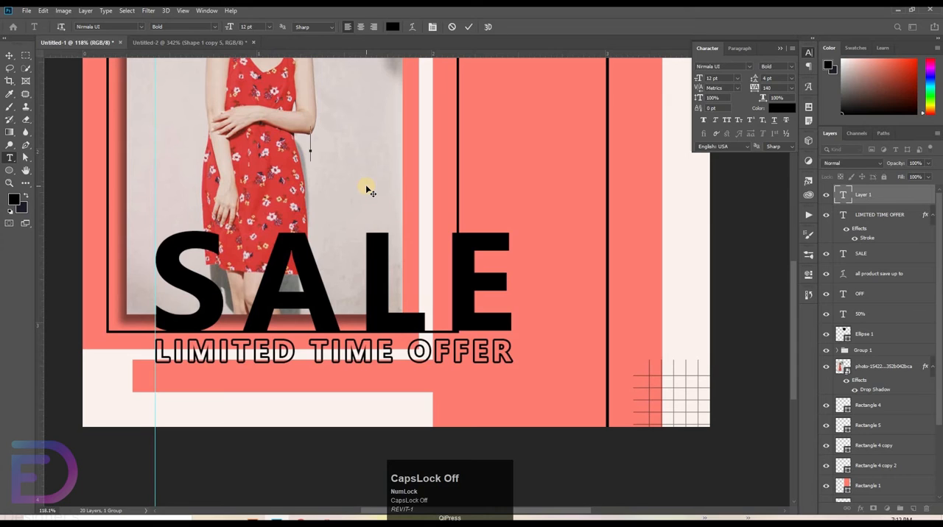
type("use ")
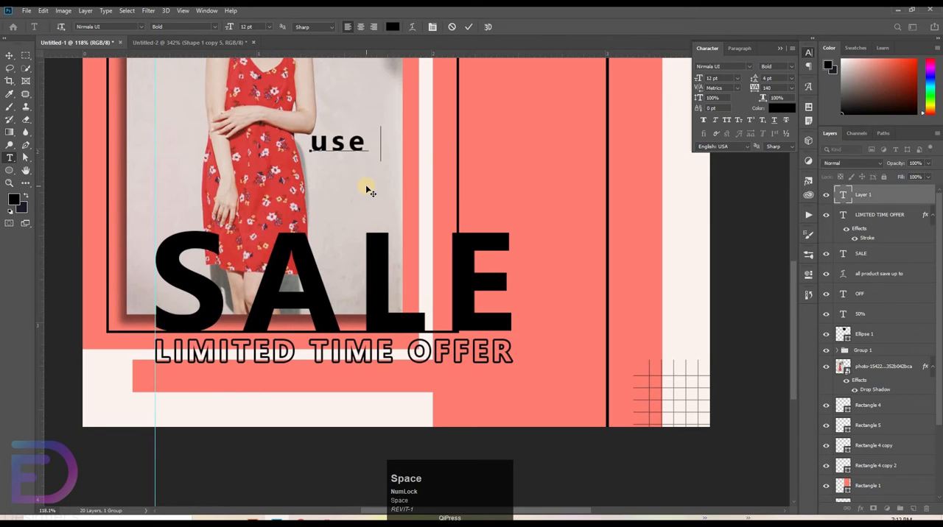
type("code ")
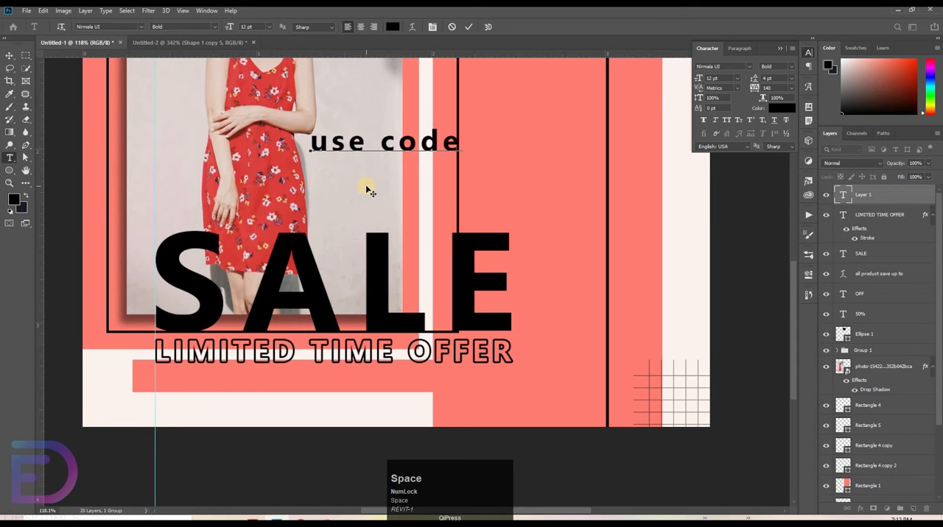
type("pro.mnfijo")
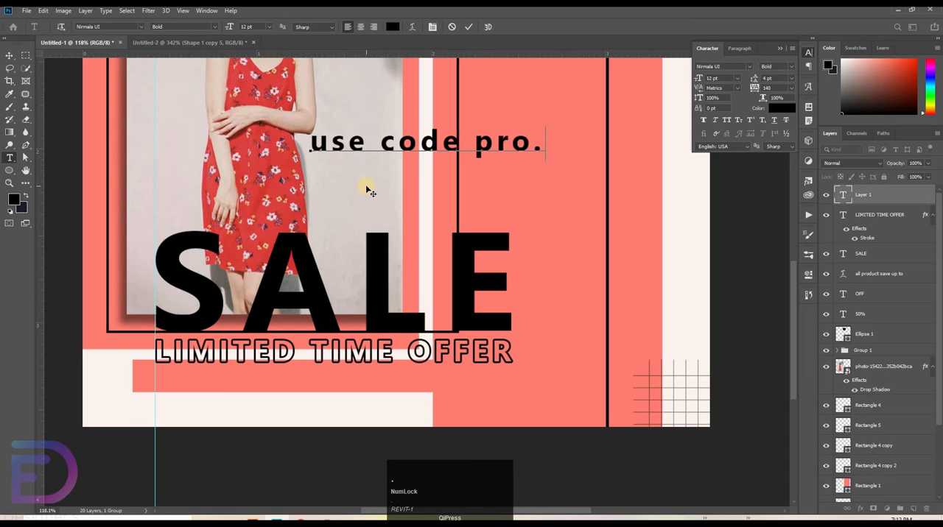
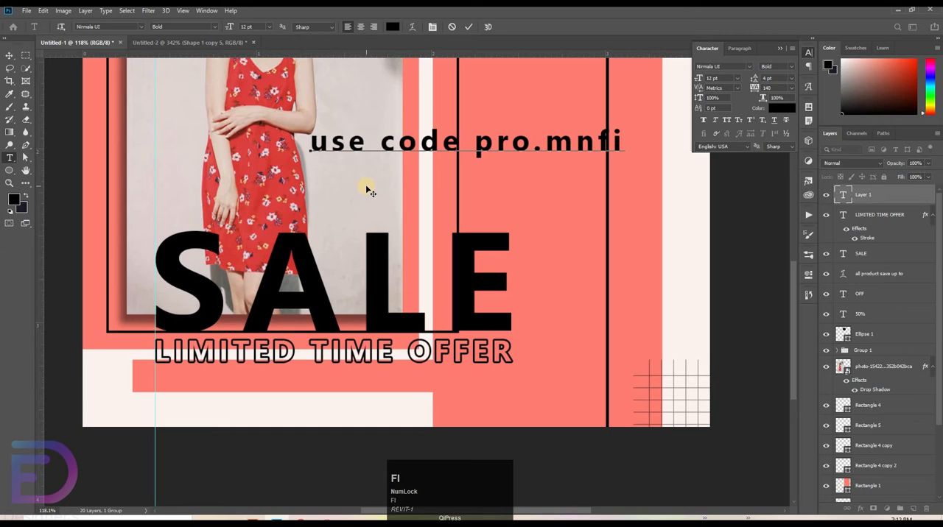
Step: Format the promo line "use code pro.mnfijo" in Regular style at 9 pt with tracking of 100
left_click_drag(336, 144, 733, 78)
left_click(724, 77)
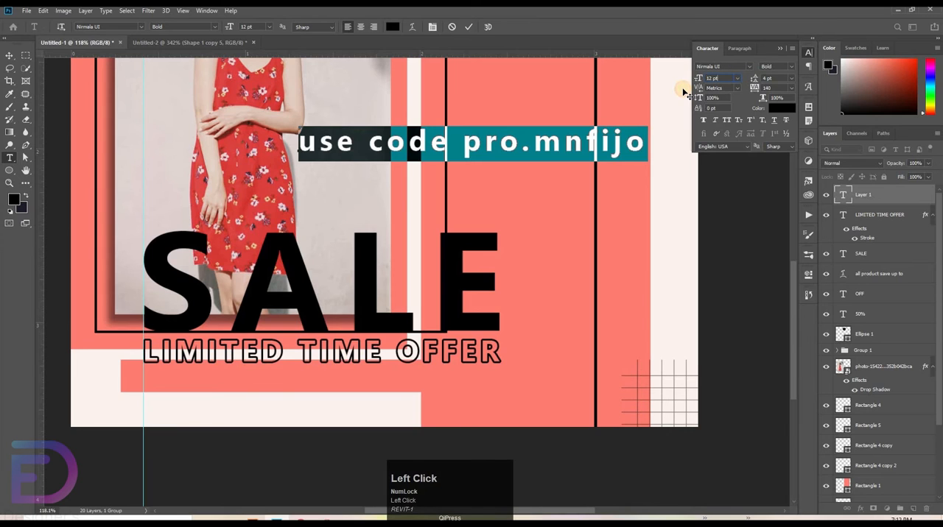
type("9")
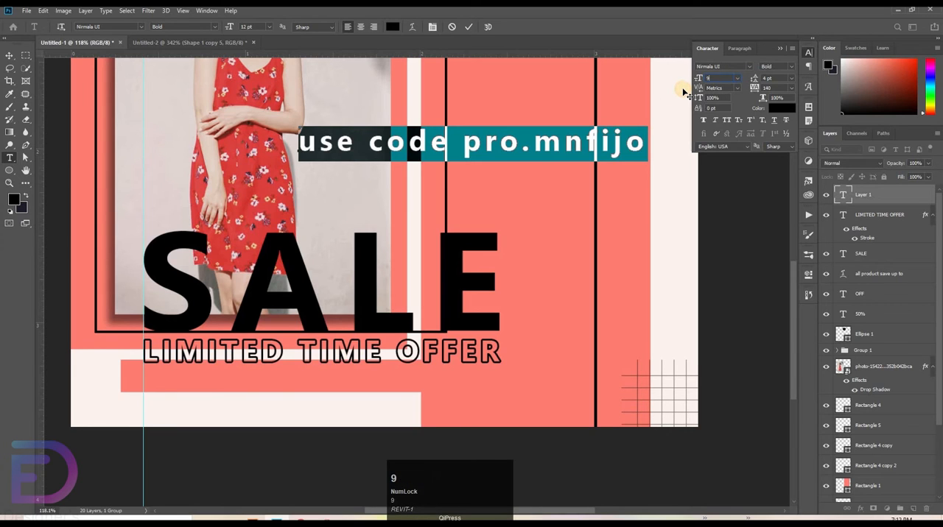
left_click(779, 71)
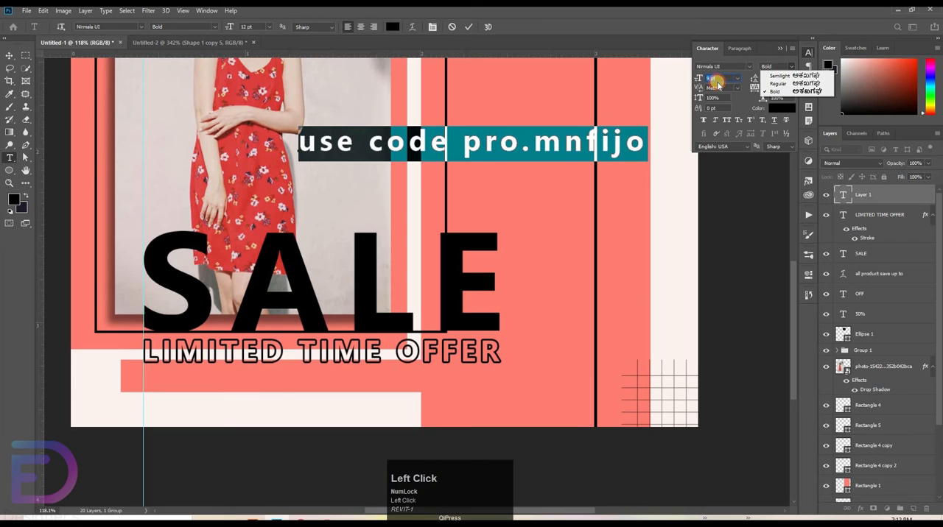
left_click(791, 88)
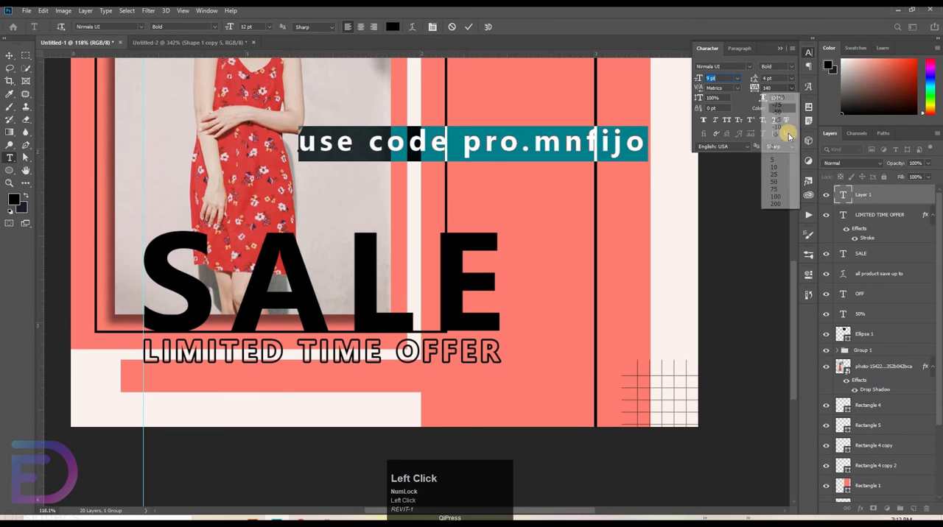
left_click(775, 197)
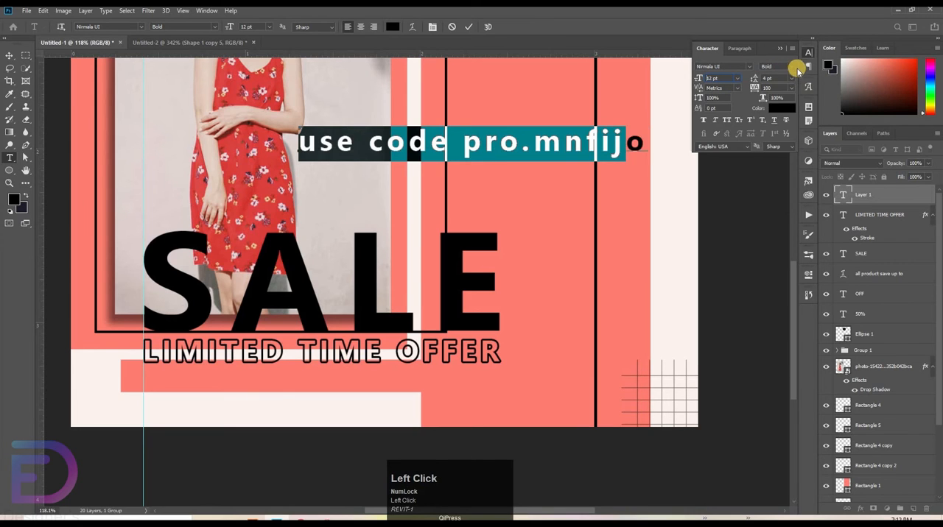
left_click(792, 67)
left_click(778, 86)
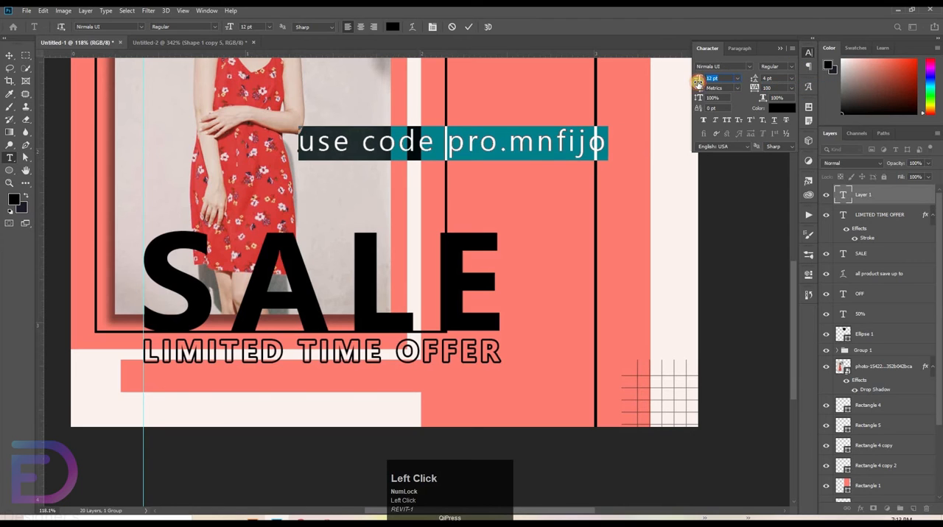
left_click(468, 26)
Step: Move the promo code line directly beneath LIMITED TIME OFFER, starting at the vertical guide, and deselect it
key("v")
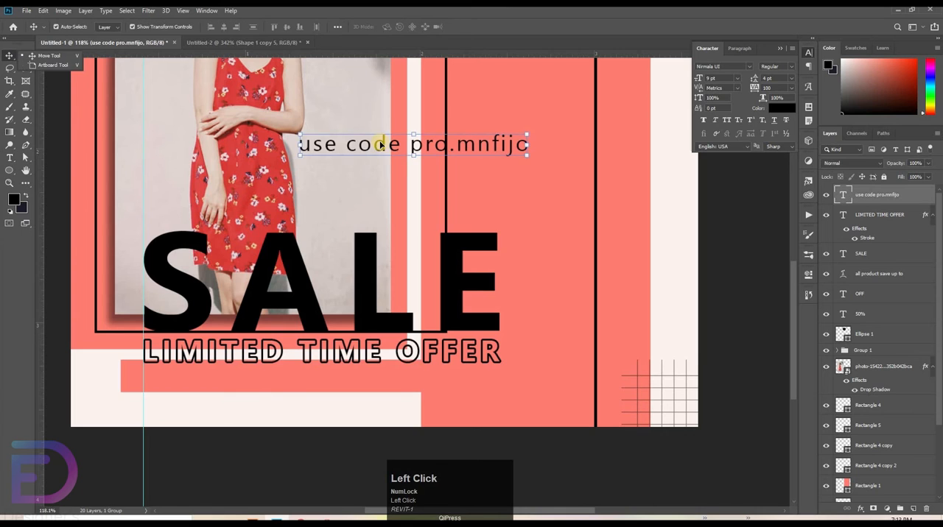
left_click_drag(382, 145, 225, 377)
key("Left")
key("Down")
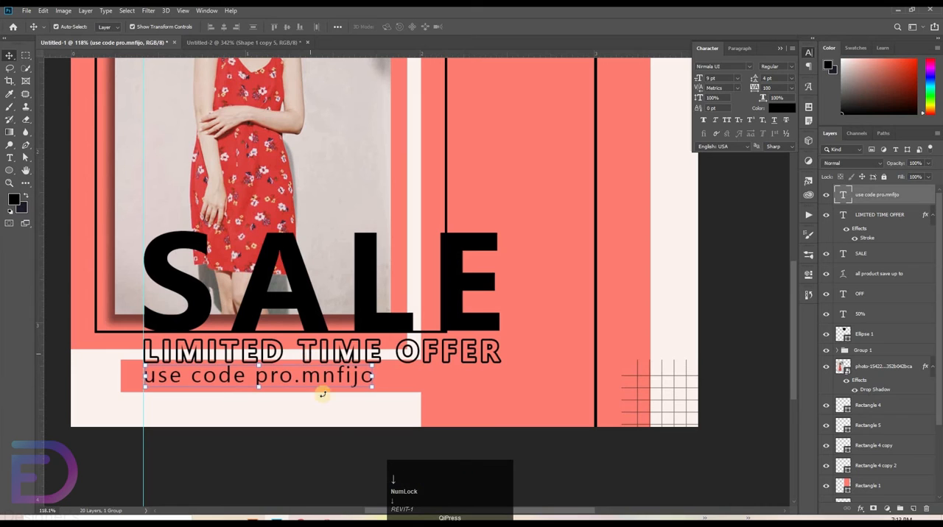
left_click(328, 448)
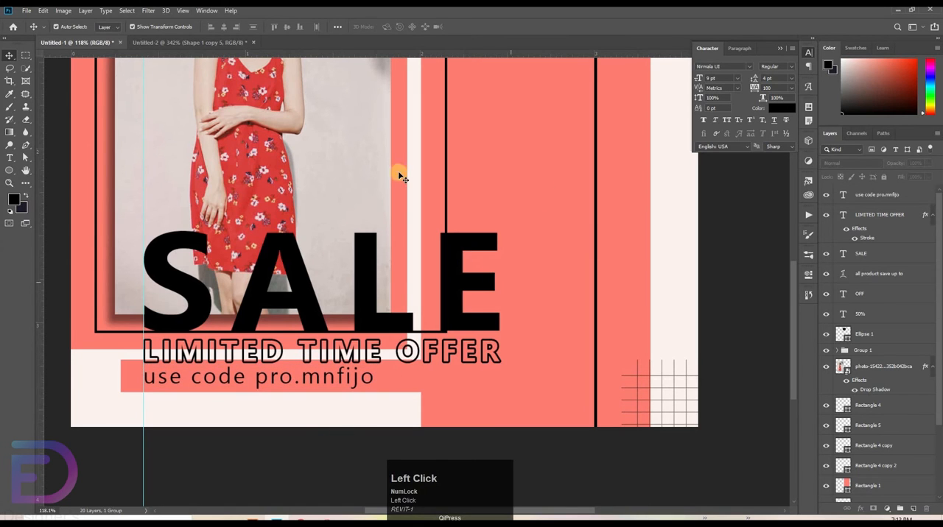
Step: Add a new text line reading "DECENBER 25-31" in Nirmala UI Bold over the woman's photo
key("space")
left_click_drag(411, 202, 330, 393)
left_click(12, 158)
left_click(44, 157)
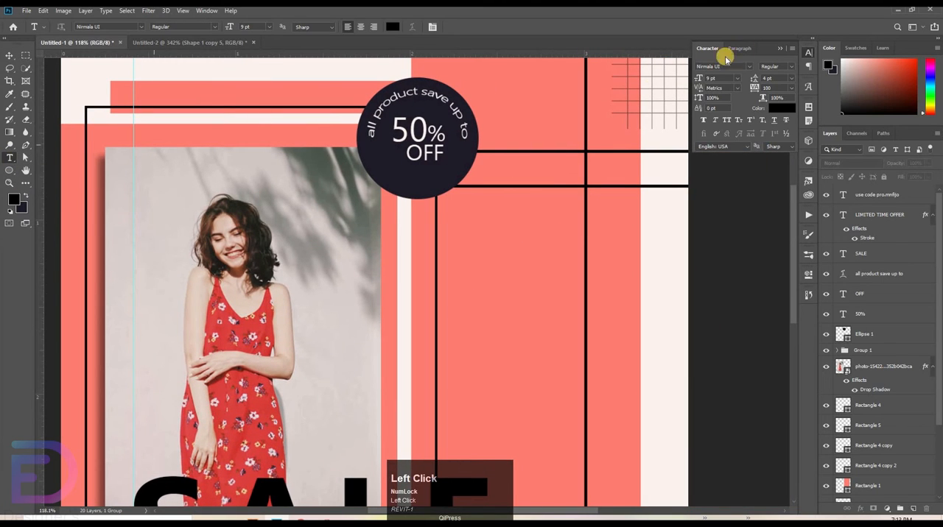
left_click(790, 66)
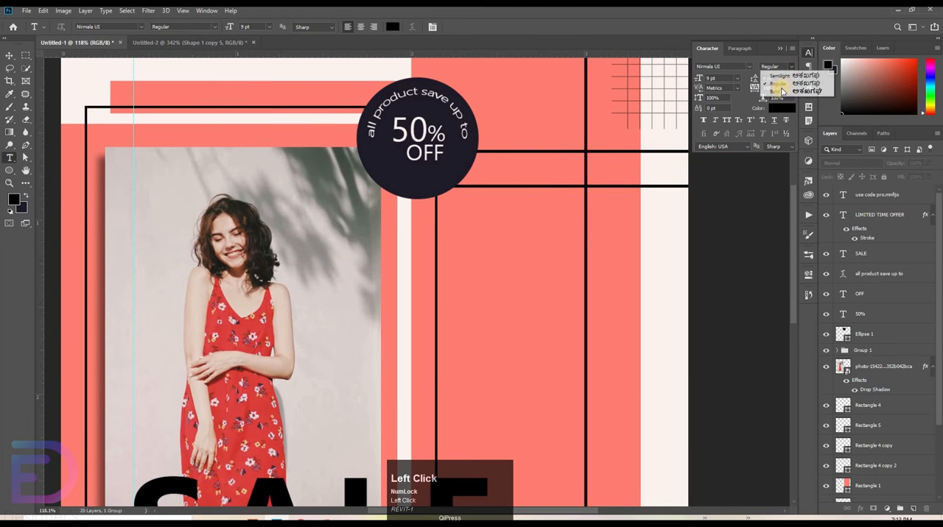
left_click(781, 89)
left_click(312, 302)
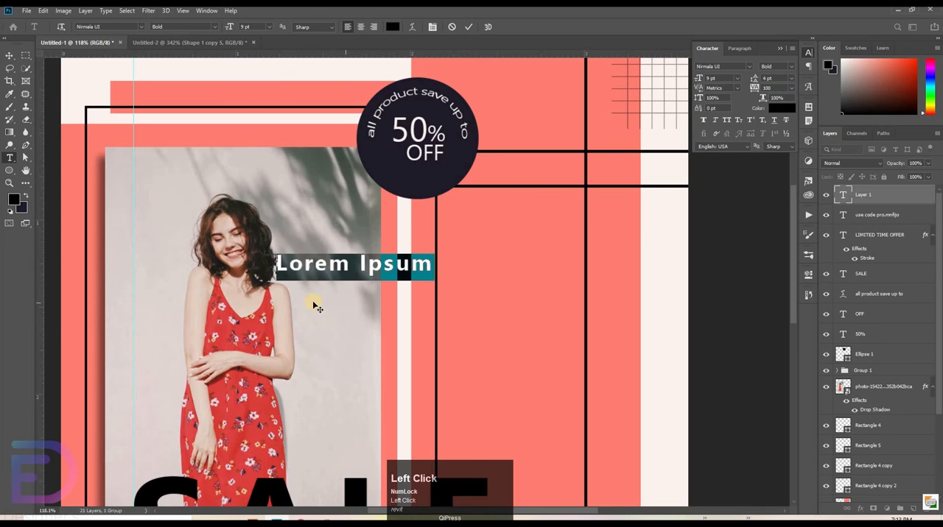
key("BackSpace")
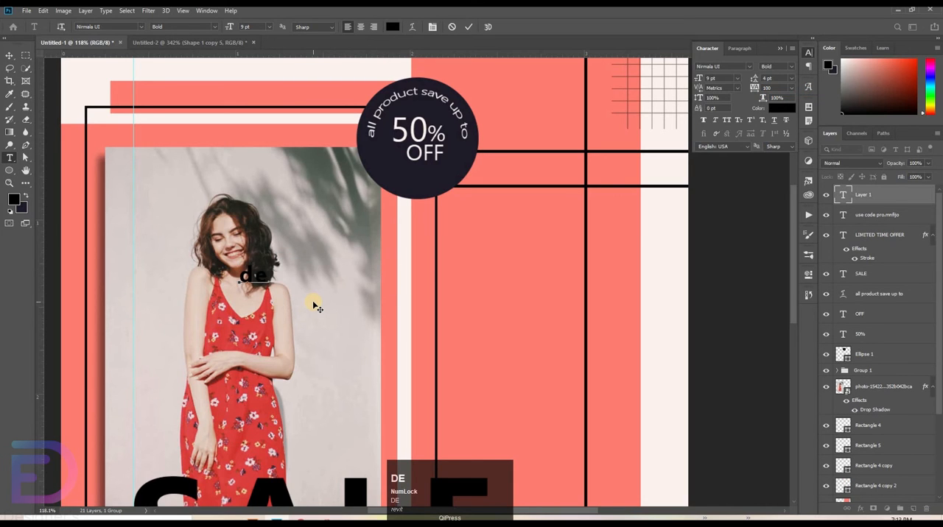
key("Caps_Lock")
type("DECEN")
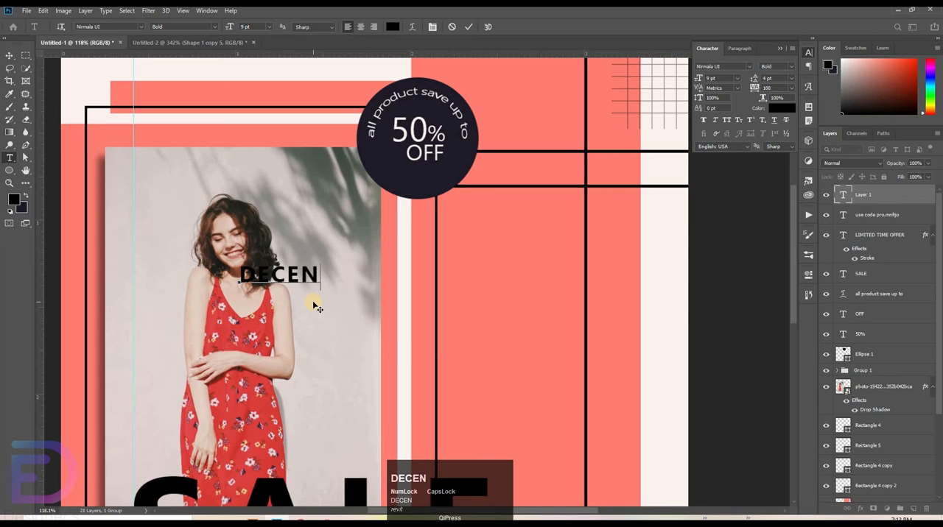
type("BER 25-31")
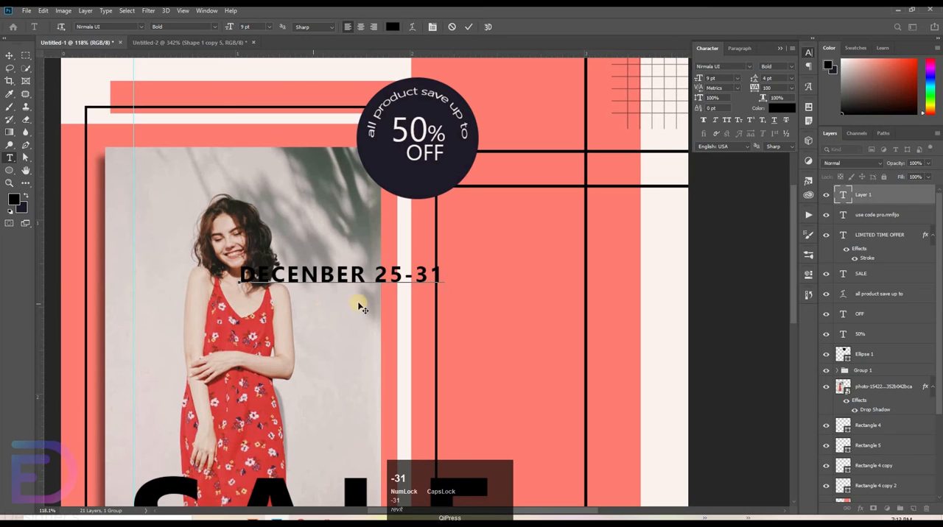
Step: Move the DECENBER 25-31 text to the artboard's top edge, starting at the vertical guide, and commit it
left_click_drag(361, 308, 251, 90)
key("space")
left_click(313, 237)
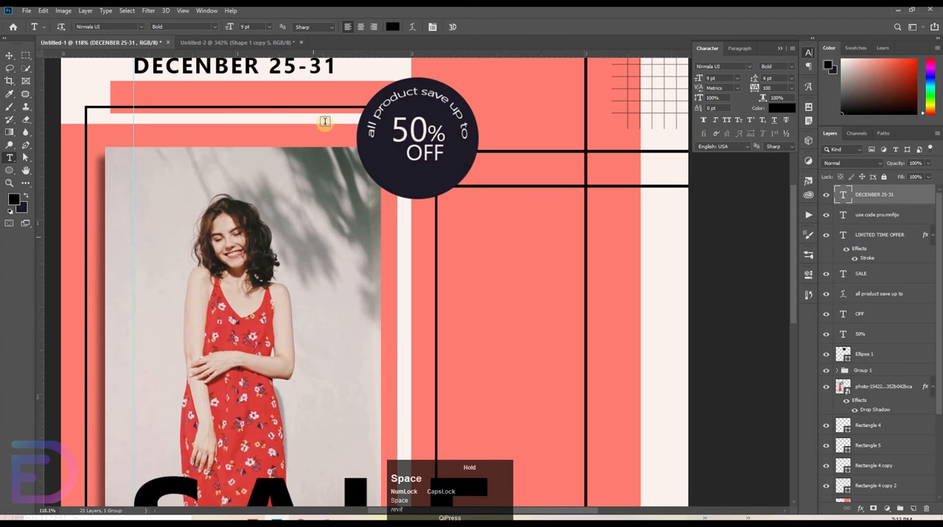
left_click_drag(378, 118, 331, 401)
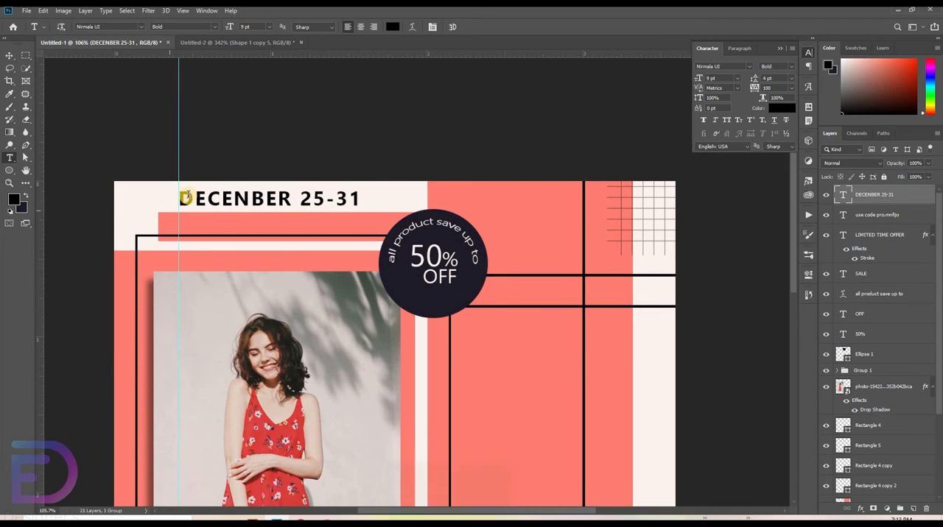
left_click_drag(185, 198, 695, 193)
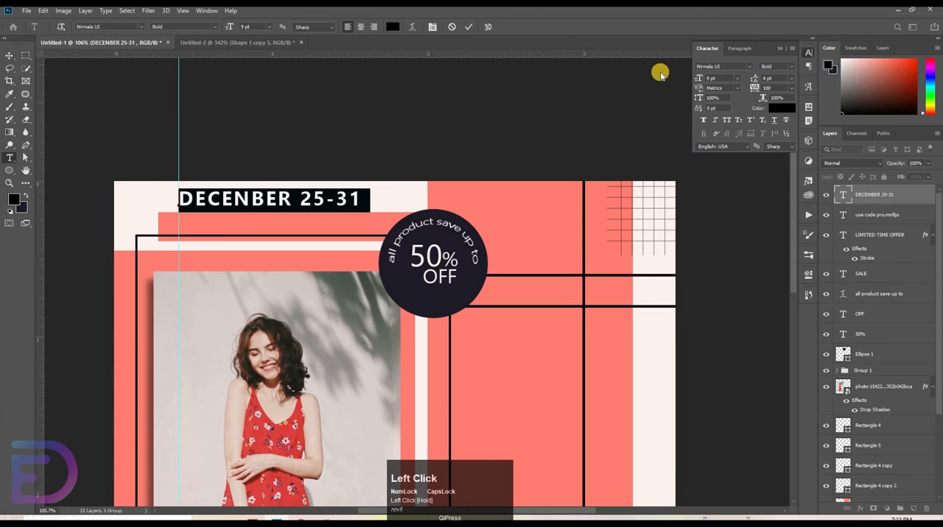
left_click(718, 77)
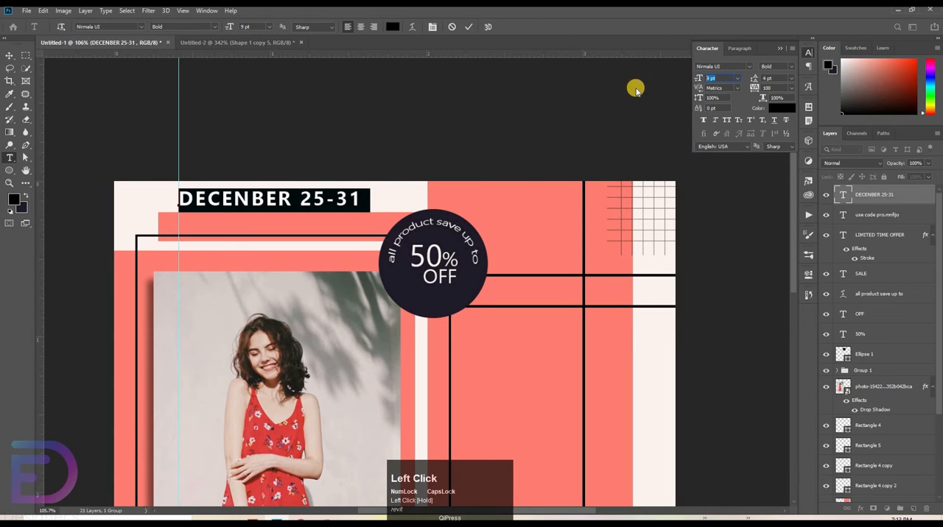
left_click(468, 26)
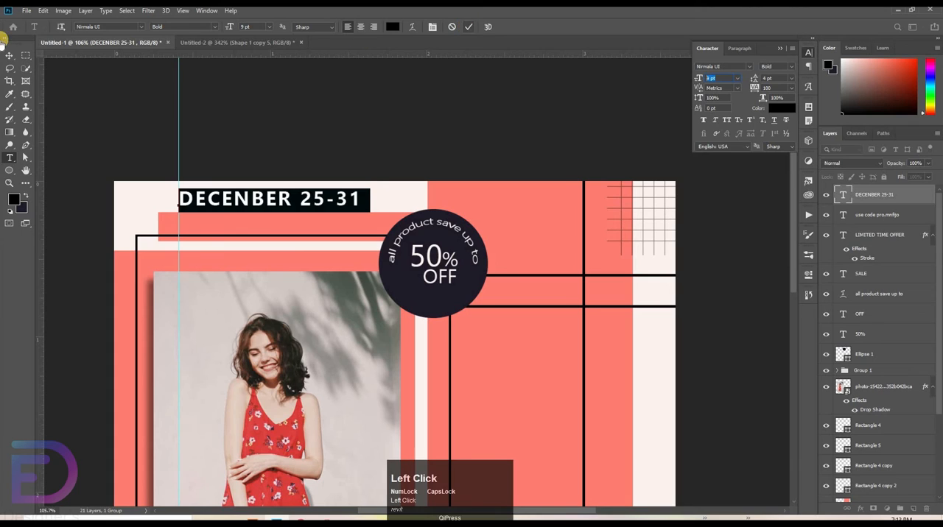
Step: Duplicate the DECENBER 25-31 text just below itself and change the copy to "SUPER OFFER"
left_click(7, 55)
left_click_drag(237, 197, 233, 228)
key("t")
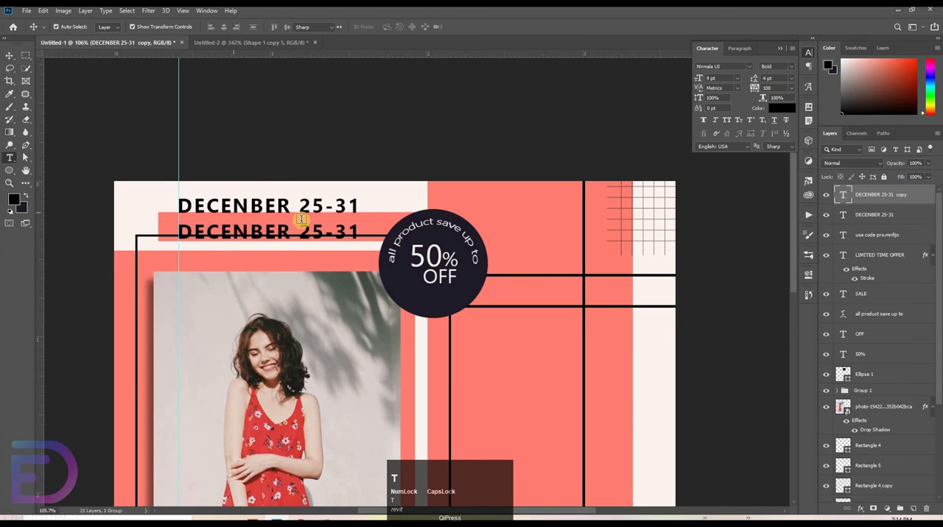
left_click_drag(354, 230, 112, 235)
key("BackSpace")
type("SUPER")
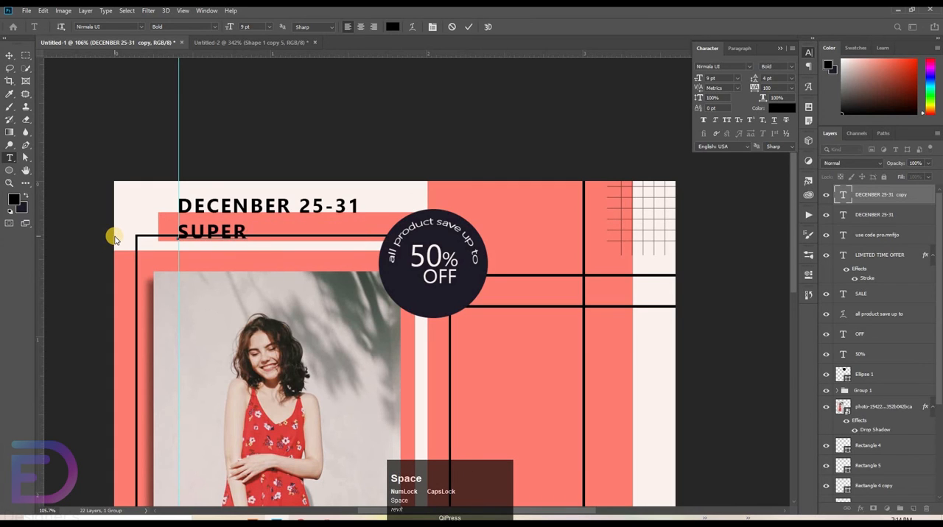
type(" OFFER")
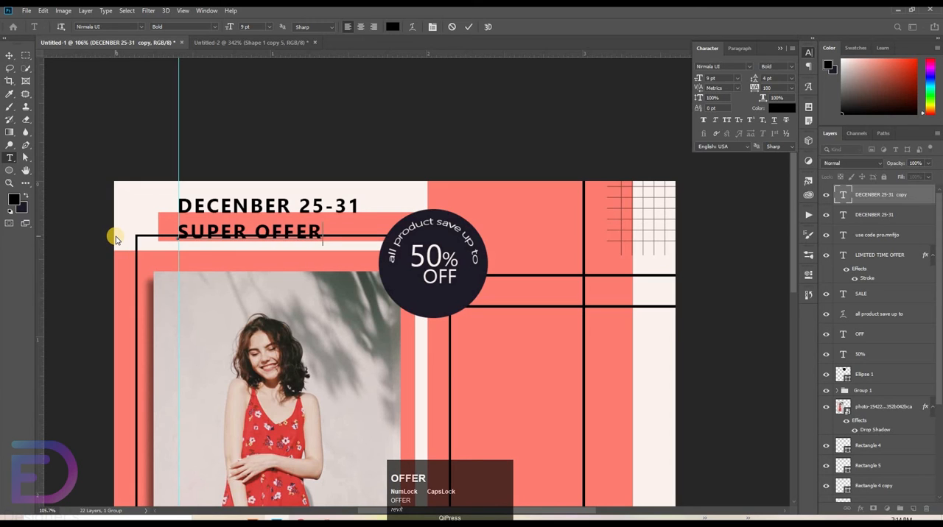
left_click(463, 28)
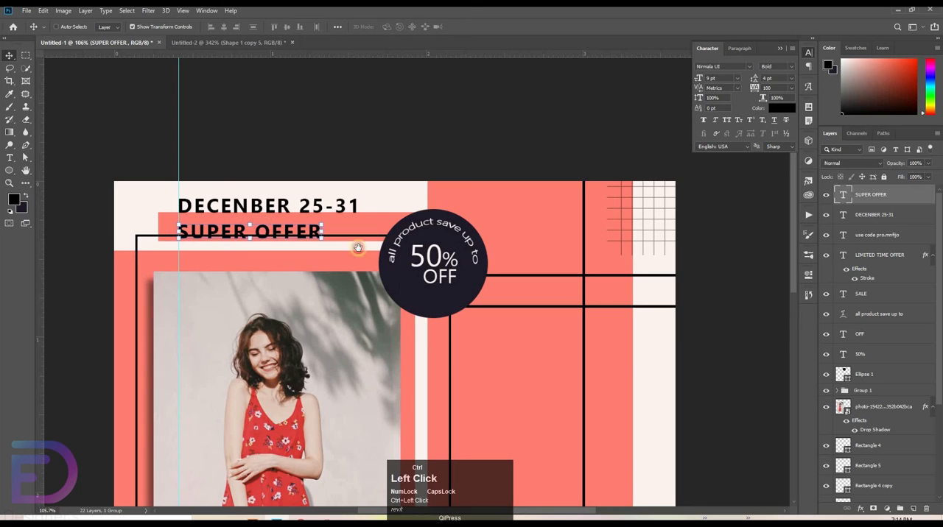
Step: Nudge the SUPER OFFER text up slightly toward the date so it sits on the black frame line
left_click_drag(357, 248, 639, 245)
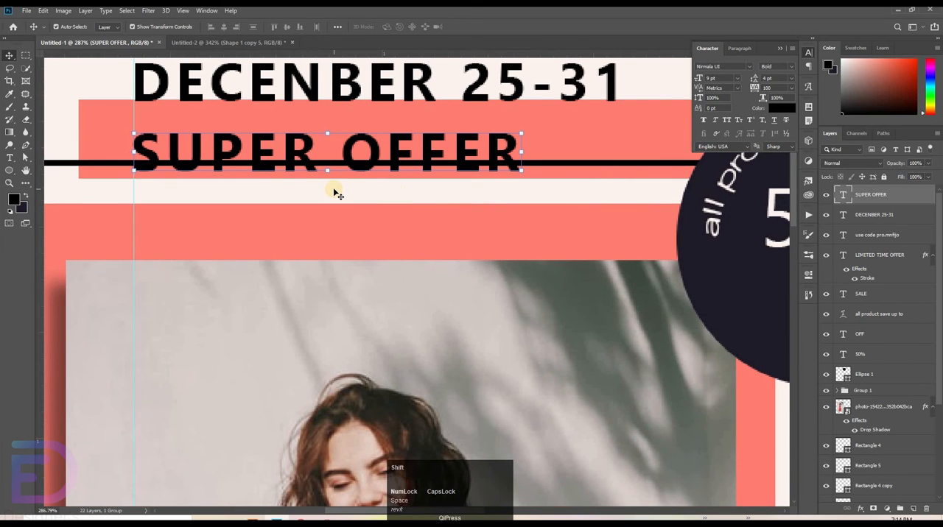
key("shift+Up")
key("Down")
key("Down")
key("Down")
key("Down")
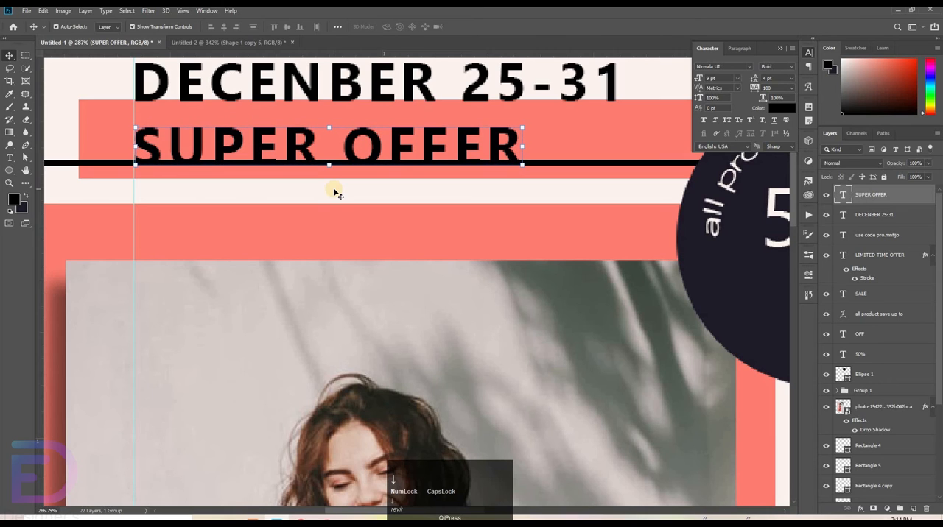
Step: Nudge the DECENBER 25-31 text vertically so it rests just above the upper coral bar
left_click(160, 85)
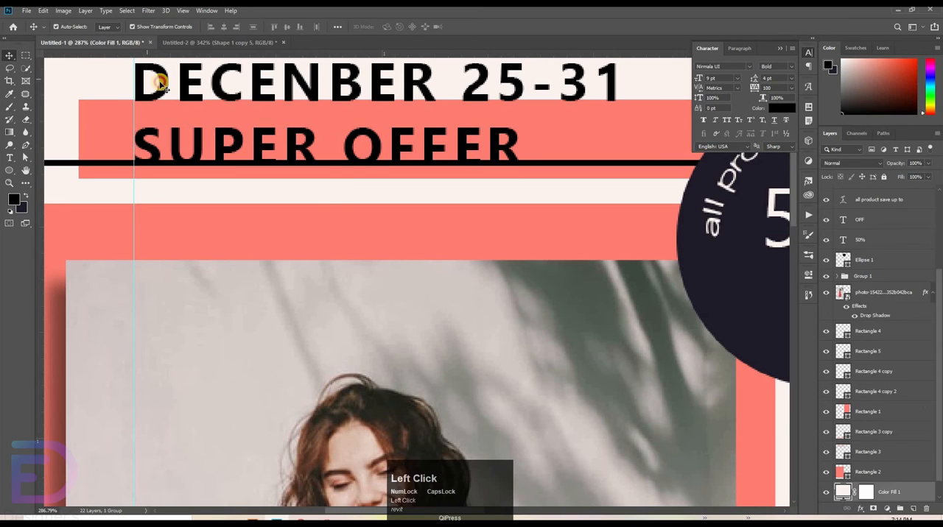
left_click(356, 72)
key("shift+Down")
key("shift+Down")
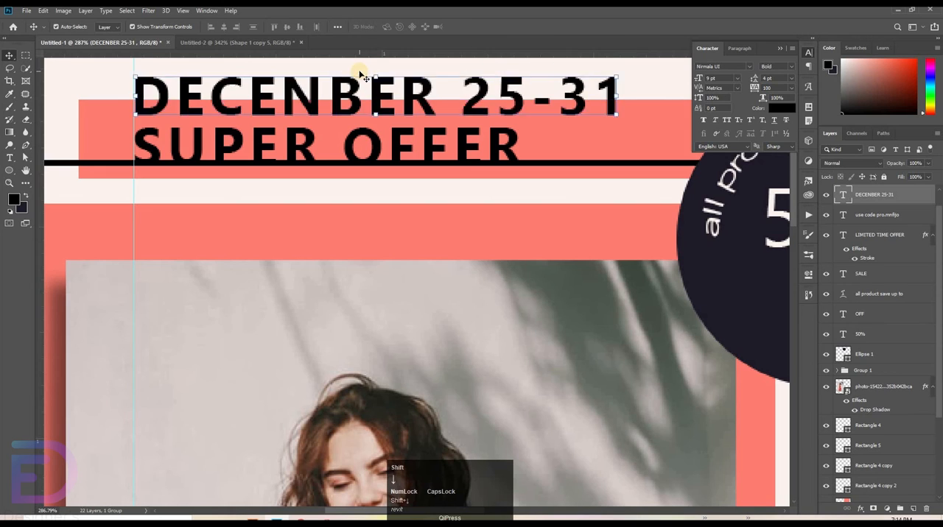
key("shift+Up")
key("shift+Up")
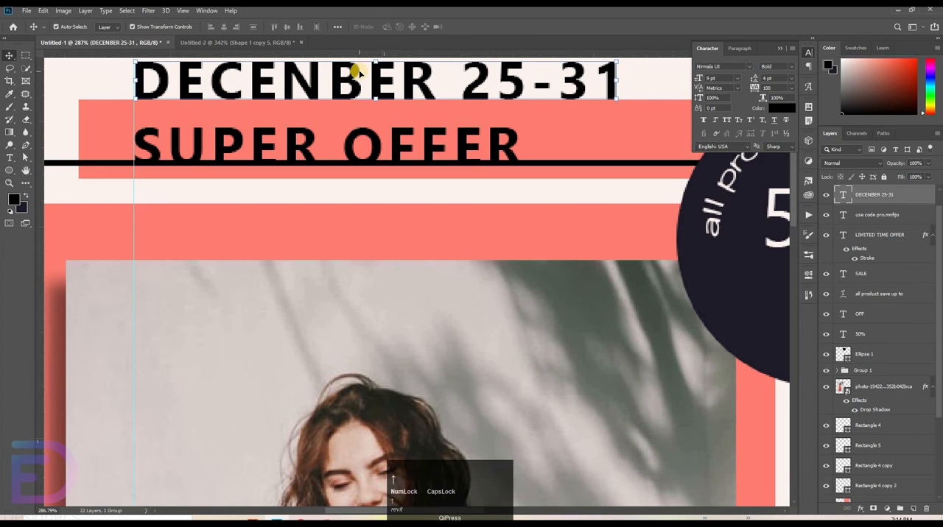
Step: Nudge the DECENBER 25-31 text horizontally until its first letter lines up with the vertical guide
key("shift+Left")
key("shift+Right")
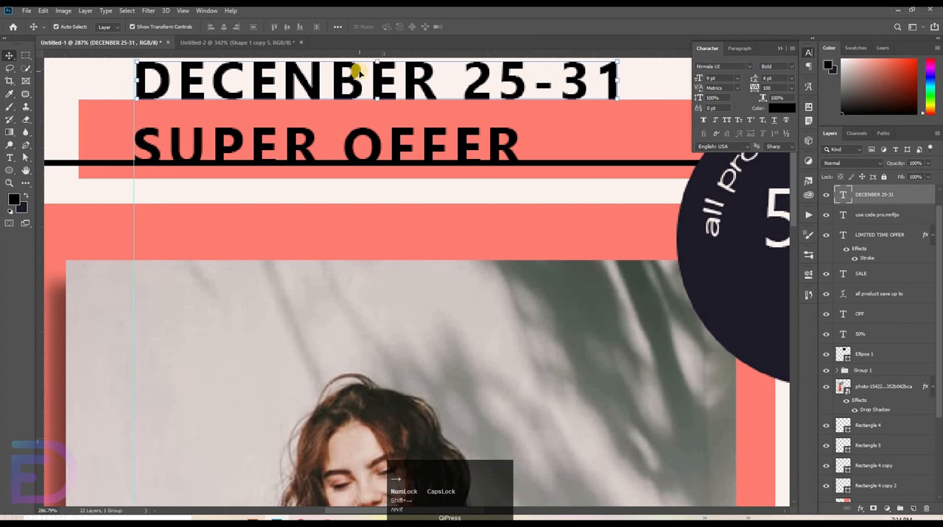
key("shift+Right")
key("shift+Left")
key("shift+Left")
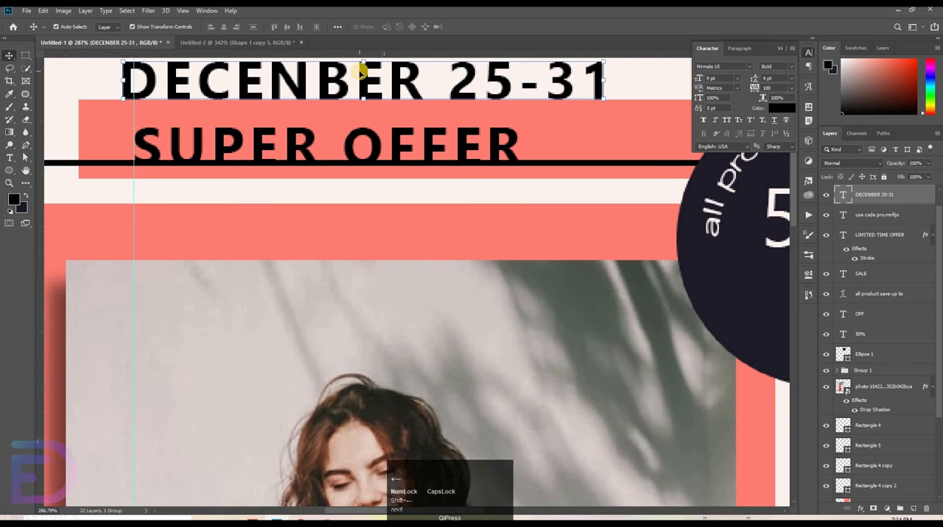
key("Right")
key("Right")
key("Right")
key("Right")
key("Right")
key("Right")
key("Right")
key("Right")
key("Left")
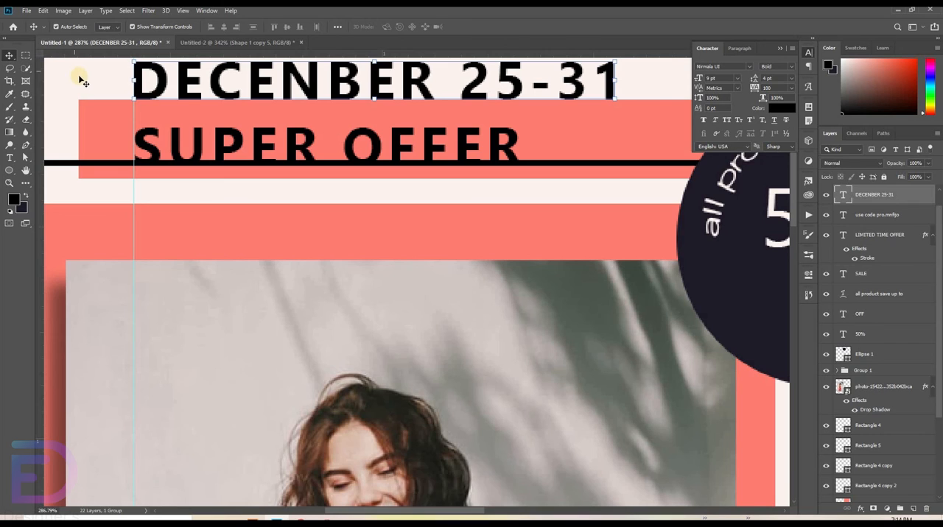
left_click(83, 102)
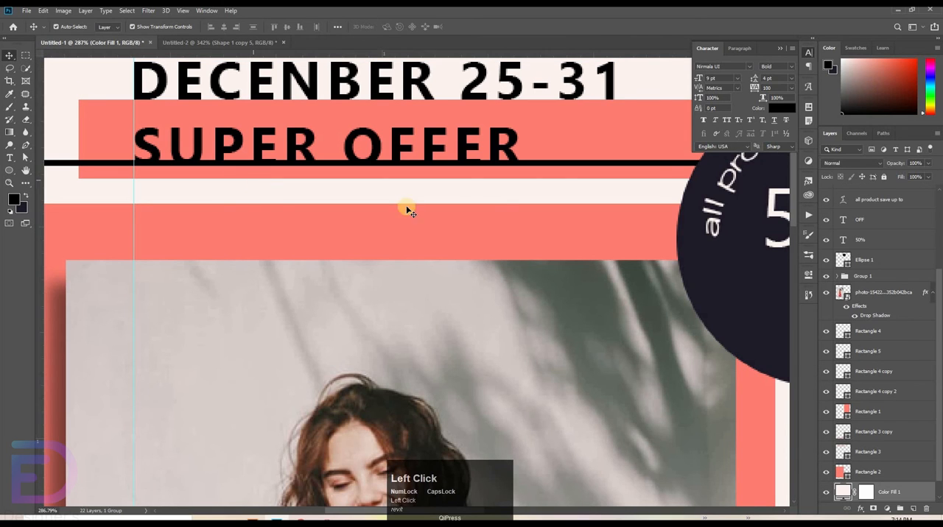
Step: Fine-tune the vertical position of the SUPER OFFER text against the black frame line
left_click(207, 79, "shift")
left_click(395, 150)
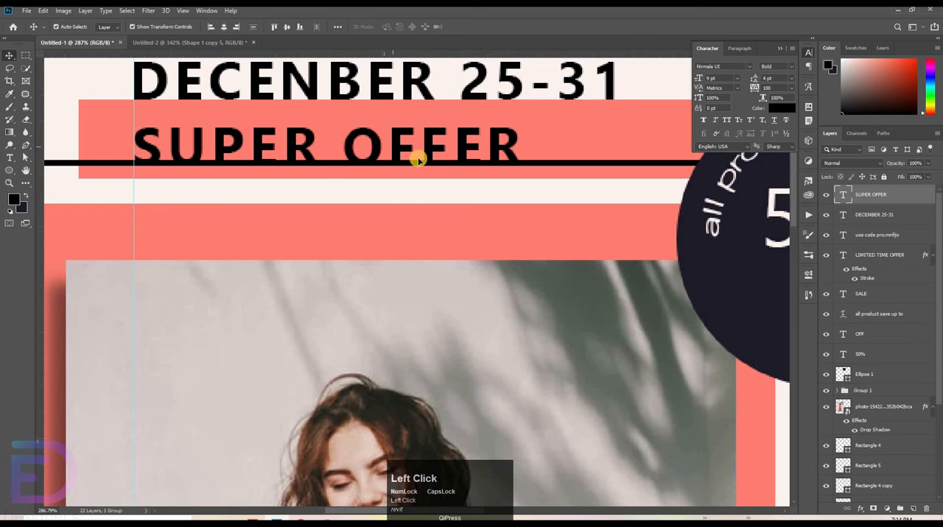
key("Down")
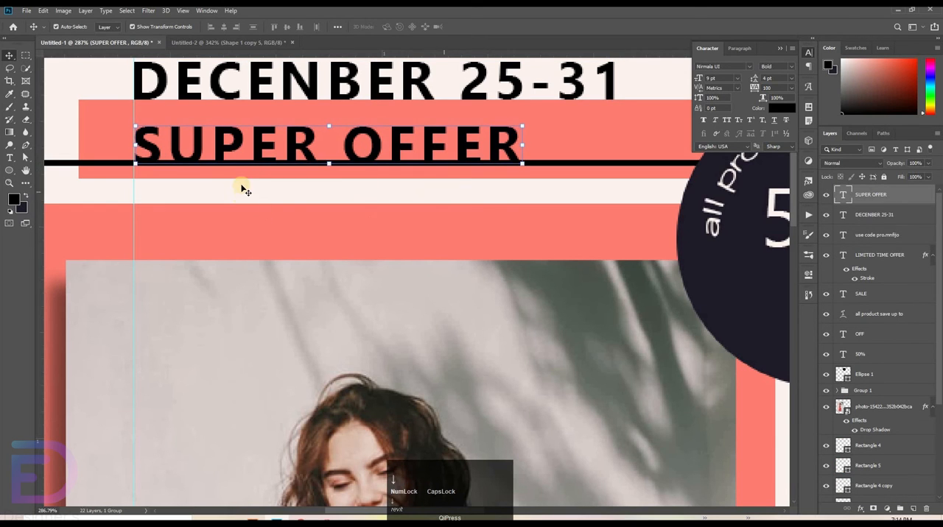
left_click(54, 132)
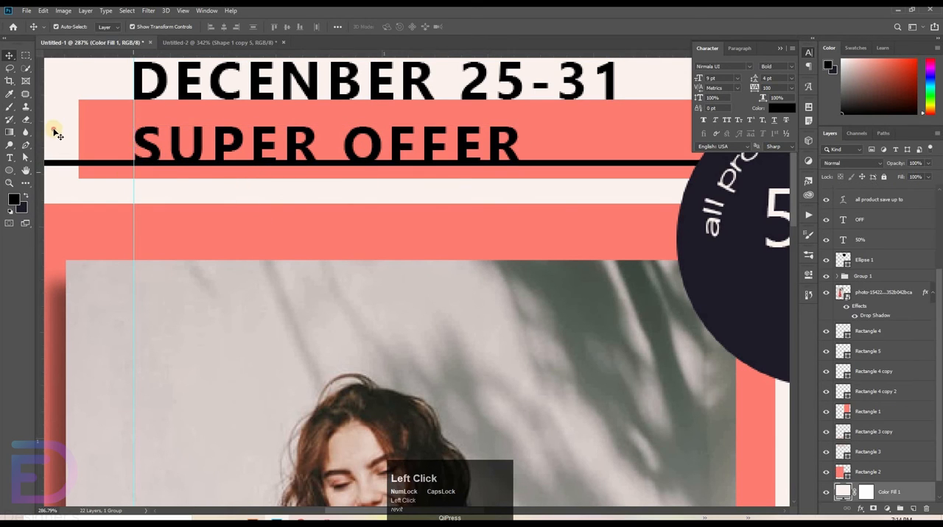
left_click(179, 143)
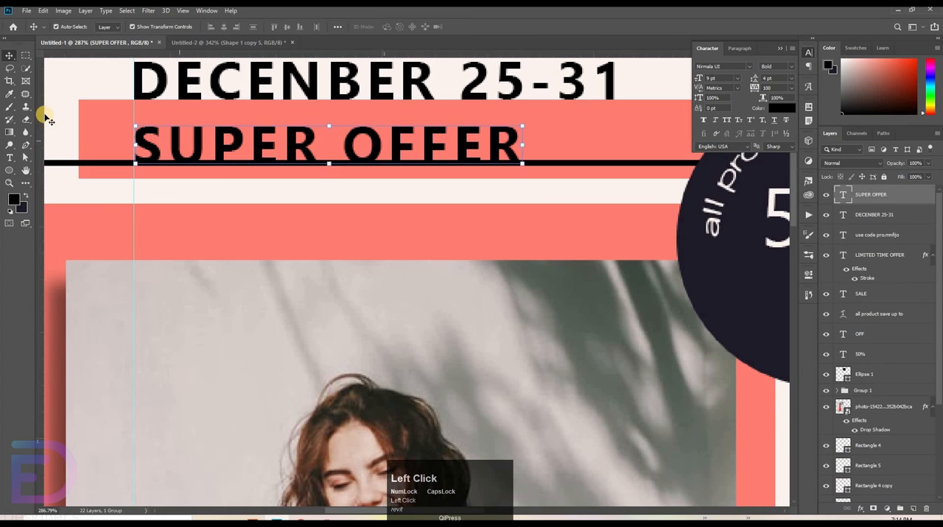
left_click(67, 162)
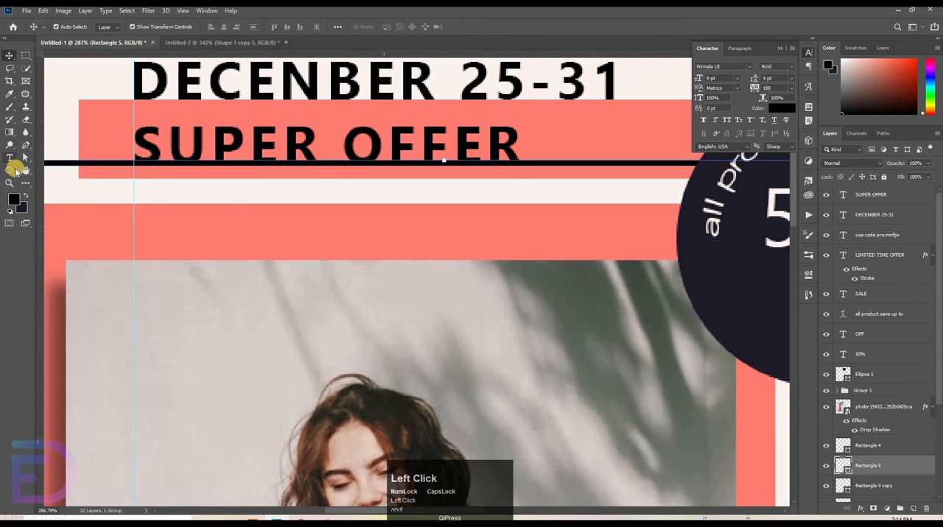
left_click(10, 171)
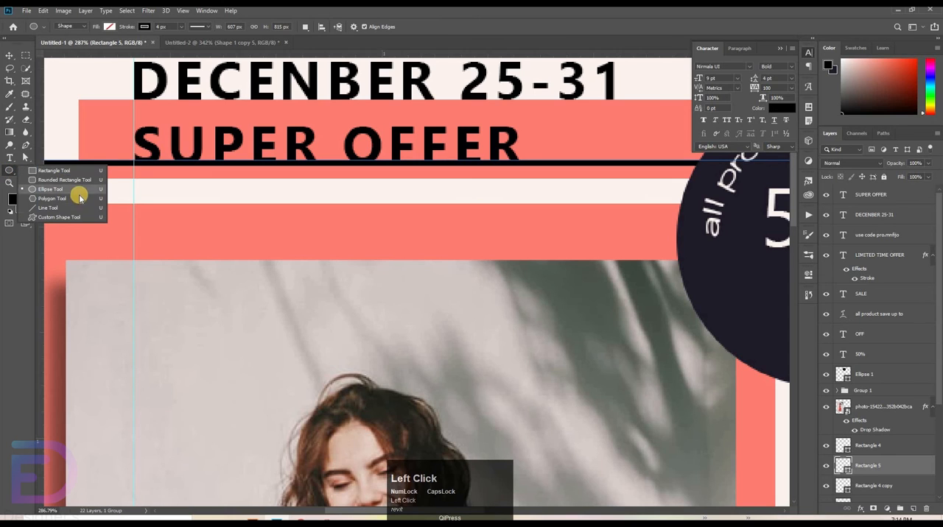
left_click(81, 171)
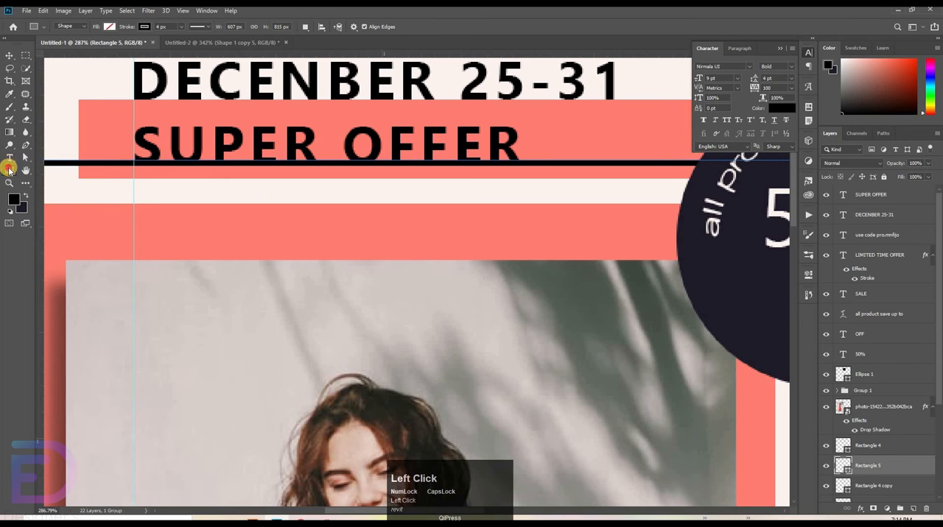
left_click(9, 169)
left_click(10, 56)
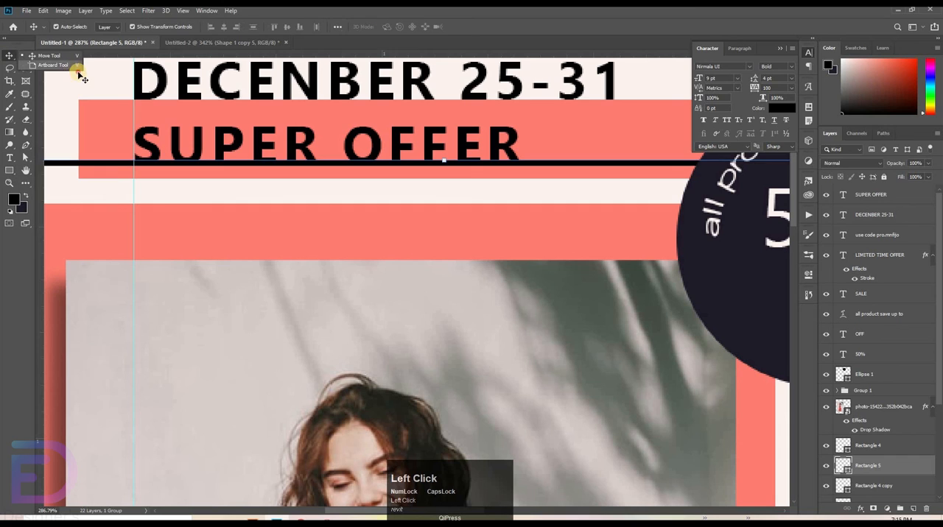
left_click(79, 73)
left_click(12, 170)
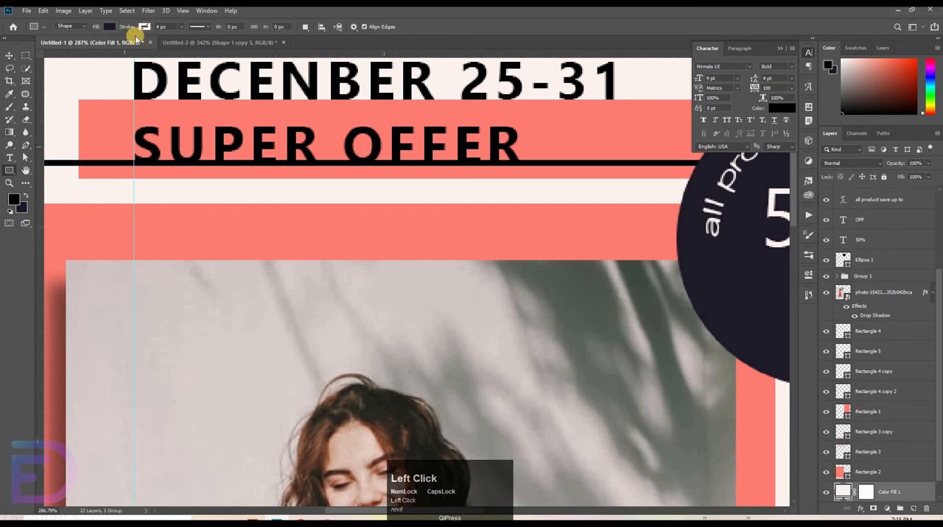
left_click(880, 199)
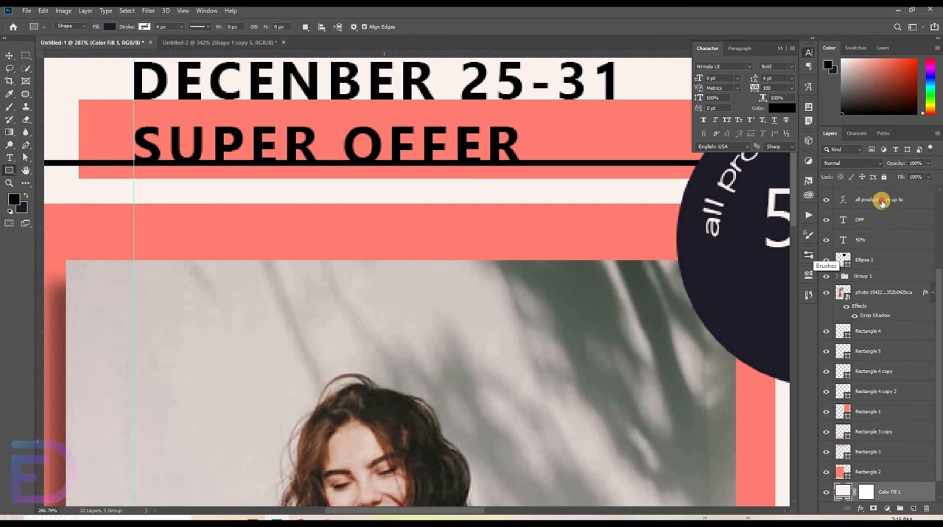
left_click(16, 56)
left_click_drag(605, 152, 273, 170)
left_click_drag(569, 158, 406, 176)
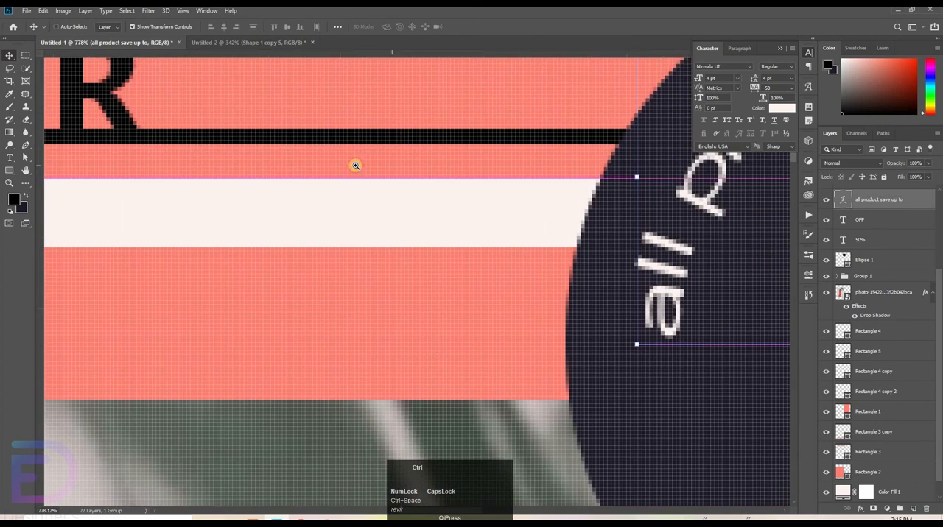
left_click_drag(396, 141, 297, 136)
left_click_drag(298, 136, 116, 130)
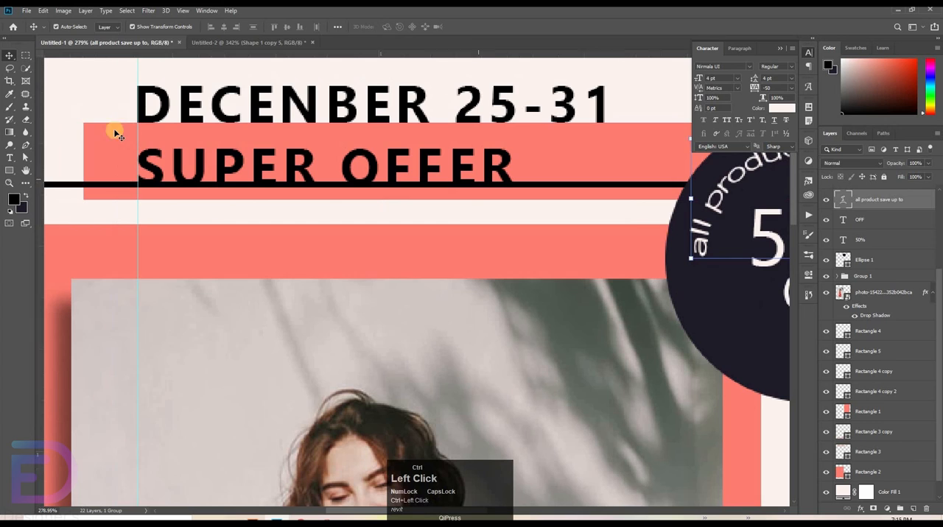
Step: Try to shift the SUPER OFFER text away from the vertical guide, and undo the move
left_click(286, 170)
left_click(503, 169)
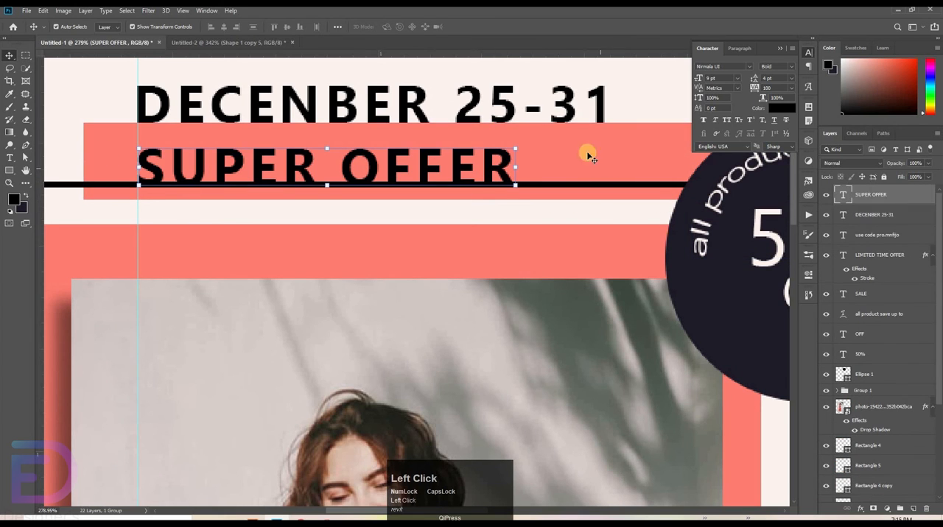
left_click(541, 143, "shift")
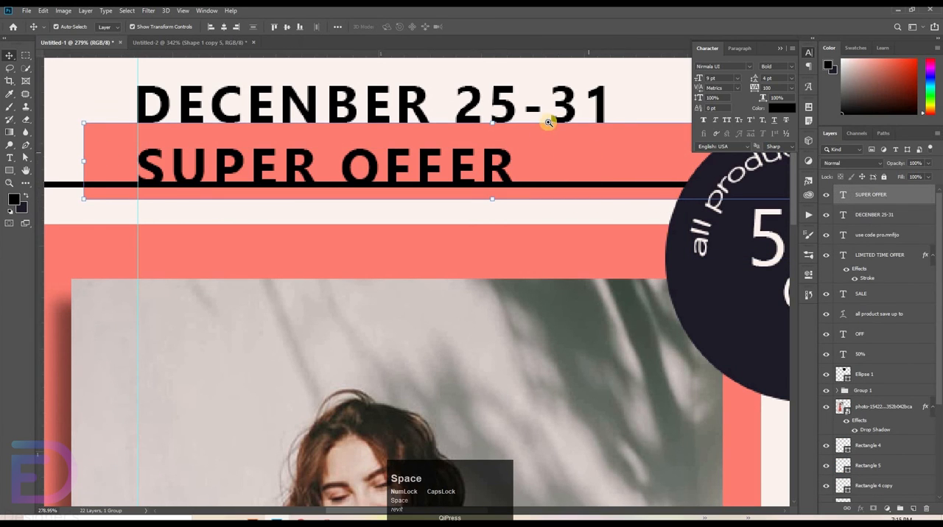
left_click_drag(596, 123, 570, 159)
left_click_drag(499, 160, 444, 165)
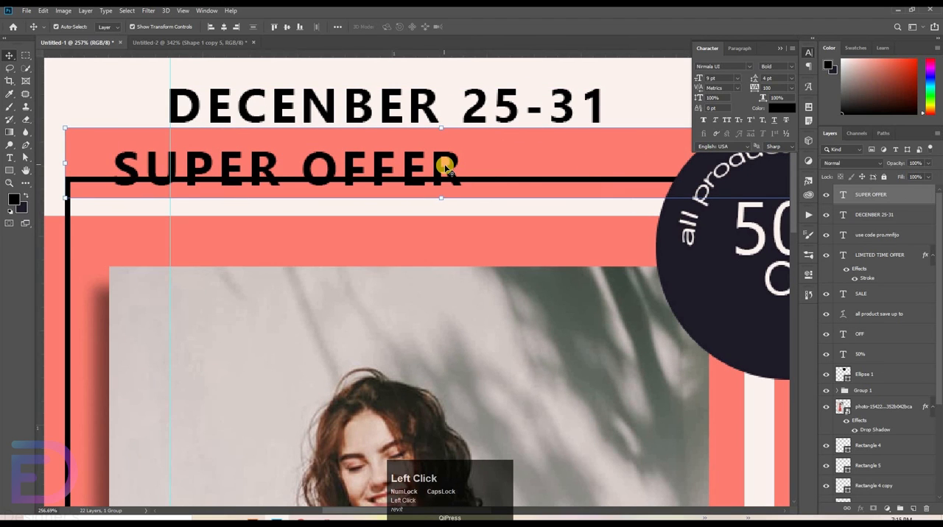
key("ctrl+z")
Step: Select the black frame outline whose upper line crosses the bottom of the SUPER OFFER text
left_click_drag(544, 185, 112, 99)
left_click(460, 197)
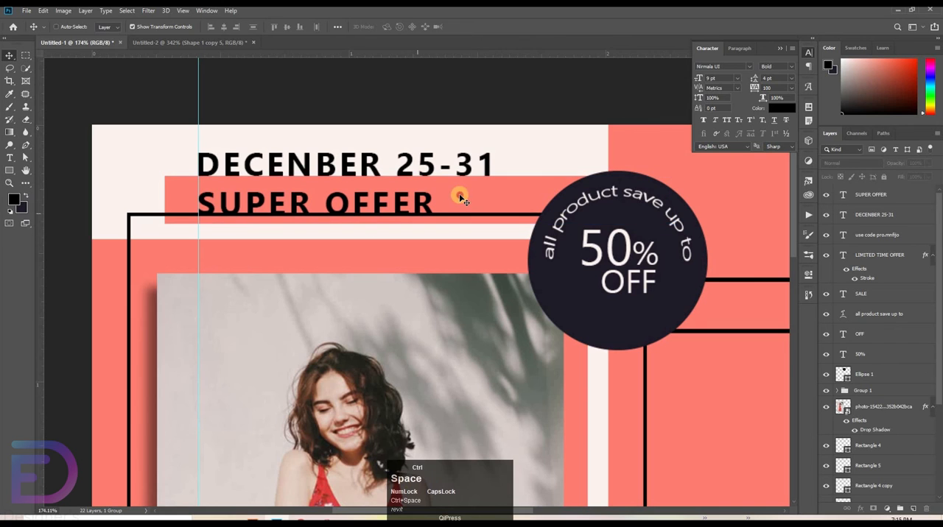
left_click(459, 198)
left_click_drag(505, 204, 533, 185)
left_click_drag(400, 232, 646, 224)
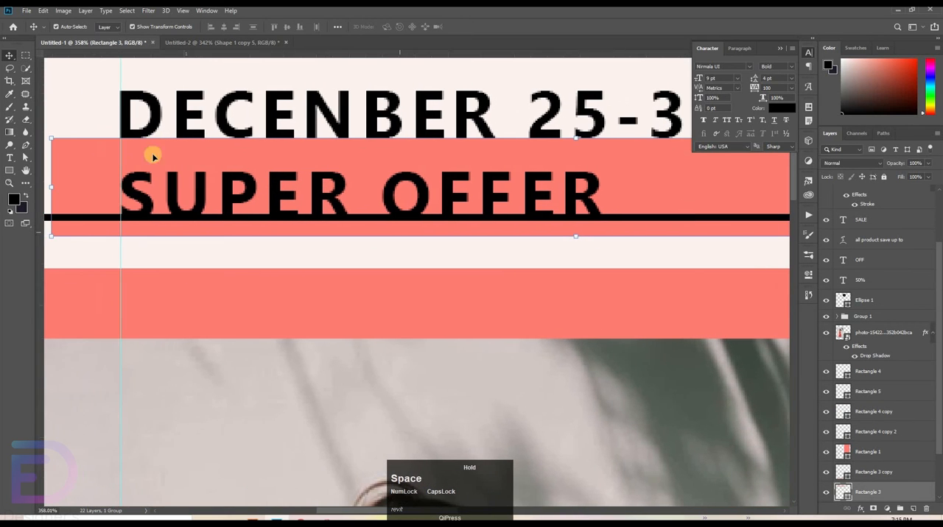
left_click(68, 218)
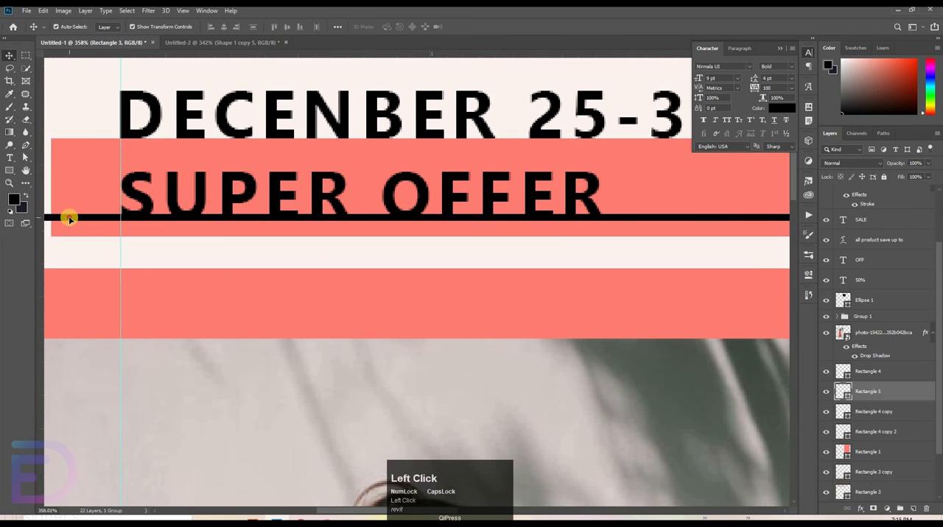
Step: Try to erase the black frame line inside a loose rectangular selection that starts before the first letter of SUPER OFFER
left_click(24, 57)
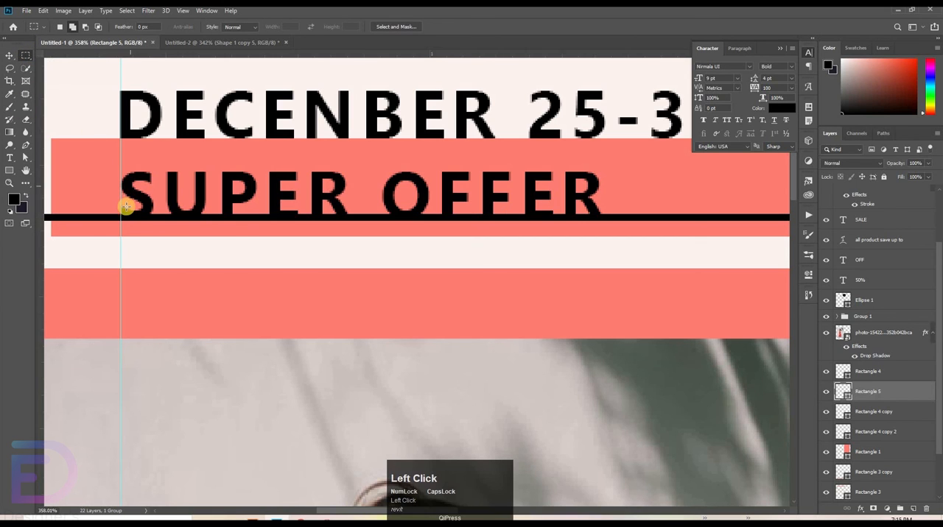
left_click_drag(106, 198, 658, 252)
left_click_drag(592, 249, 602, 243)
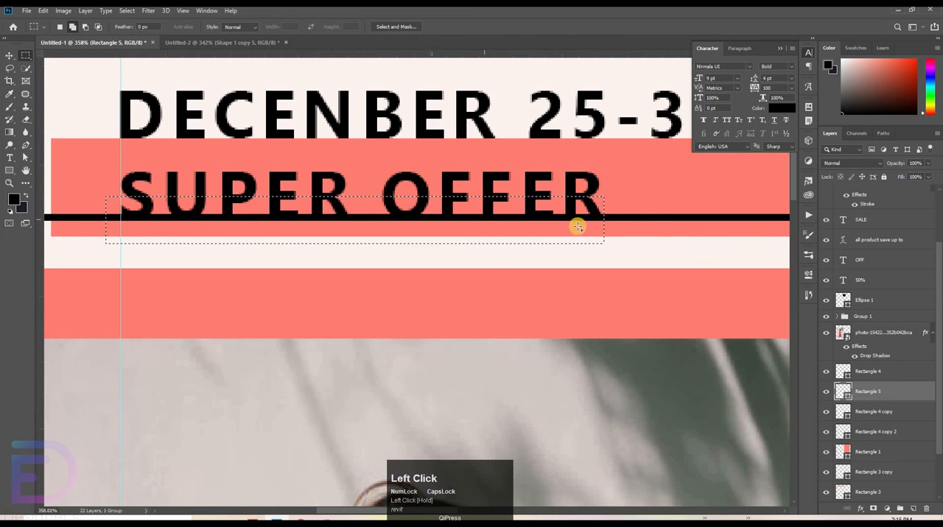
left_click(26, 119)
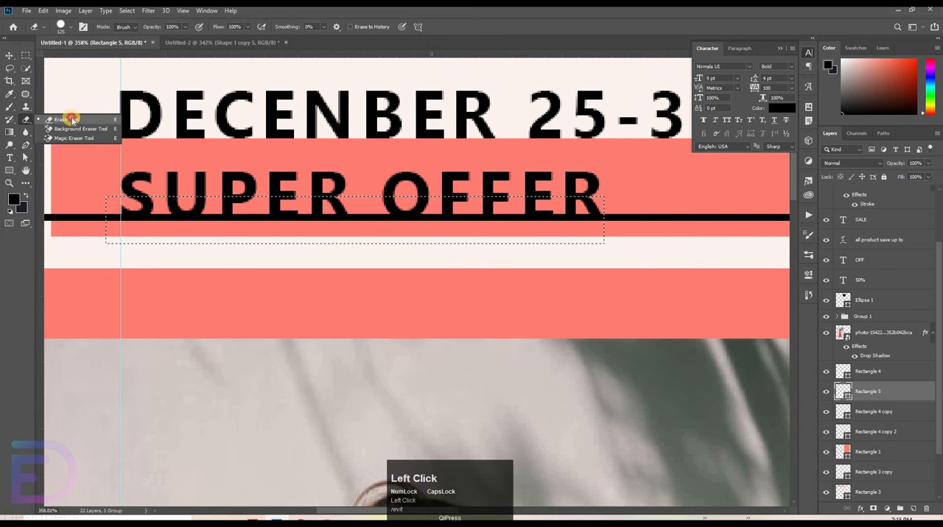
left_click(70, 119)
left_click(181, 233)
left_click(415, 196)
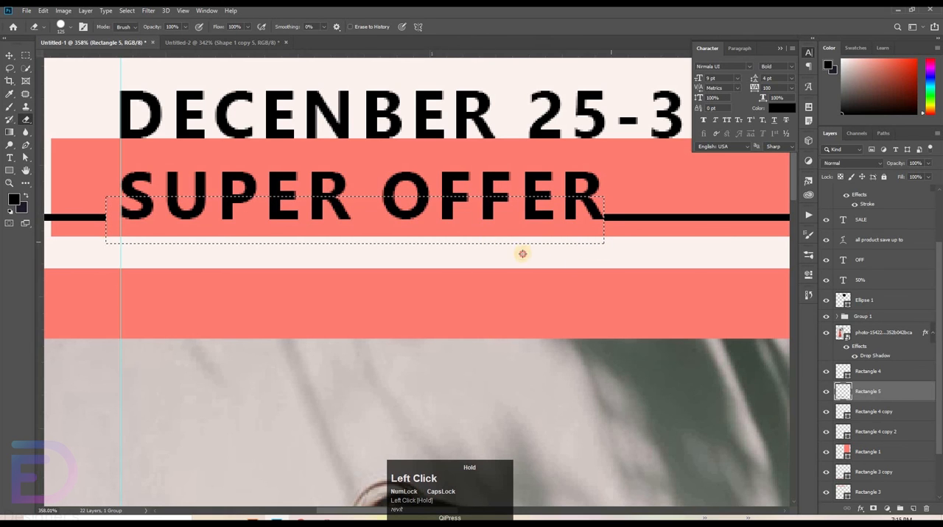
key("ctrl+z")
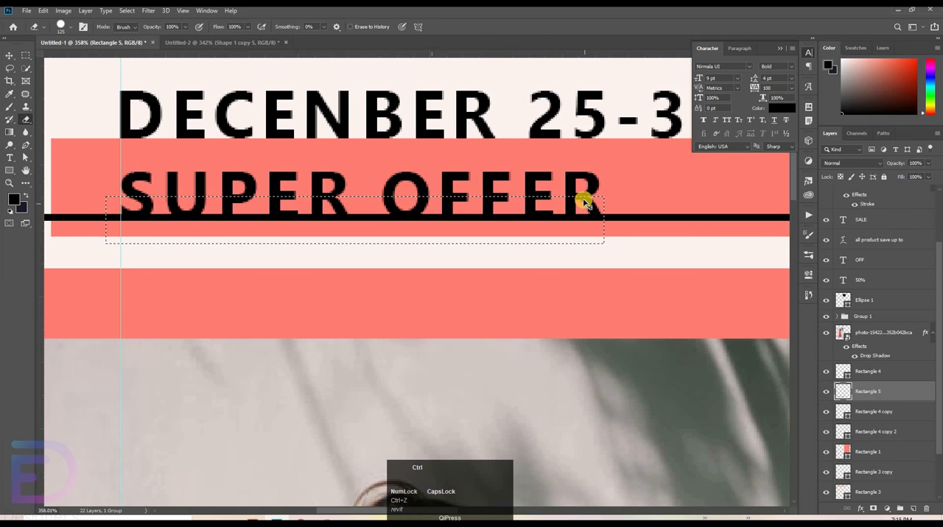
key("ctrl+z")
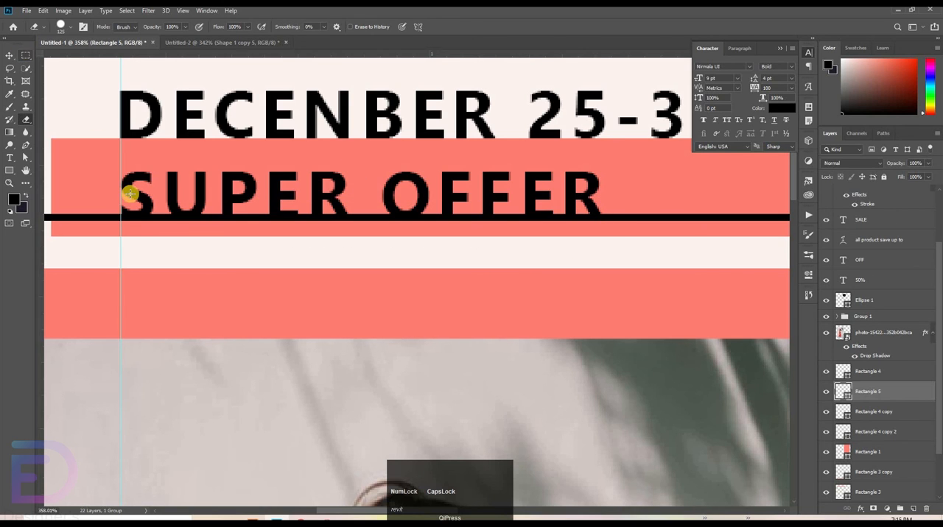
Step: Erase the black frame line behind SUPER OFFER within a narrow rectangular selection from the guide to the last letter, and deselect
left_click(26, 56)
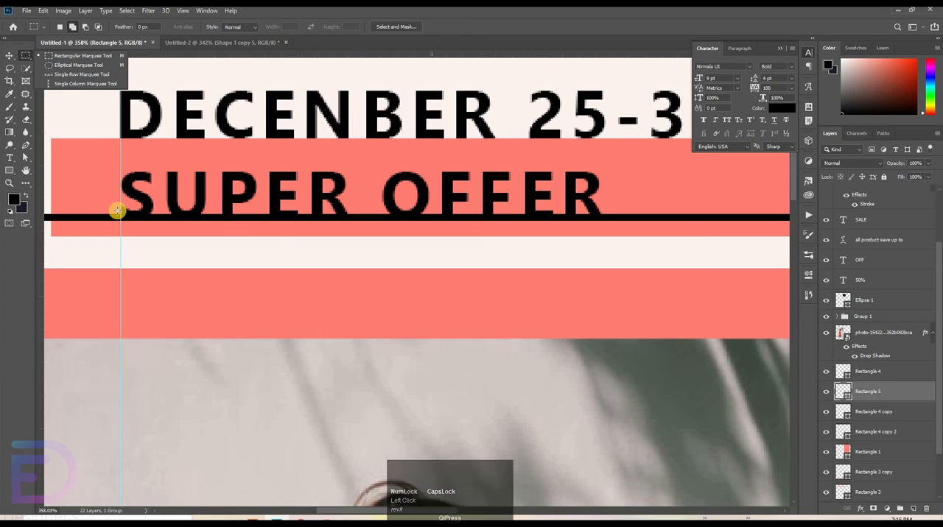
left_click_drag(120, 209, 534, 230)
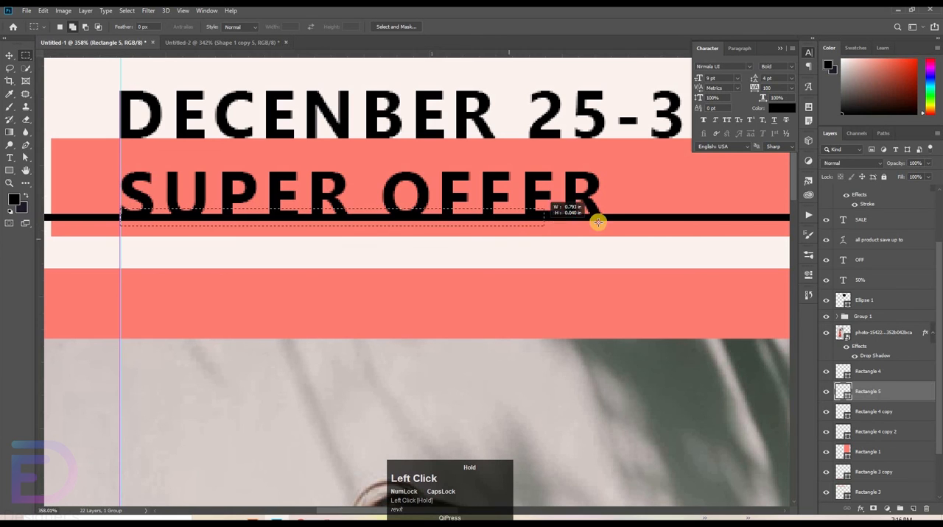
left_click_drag(600, 222, 601, 223)
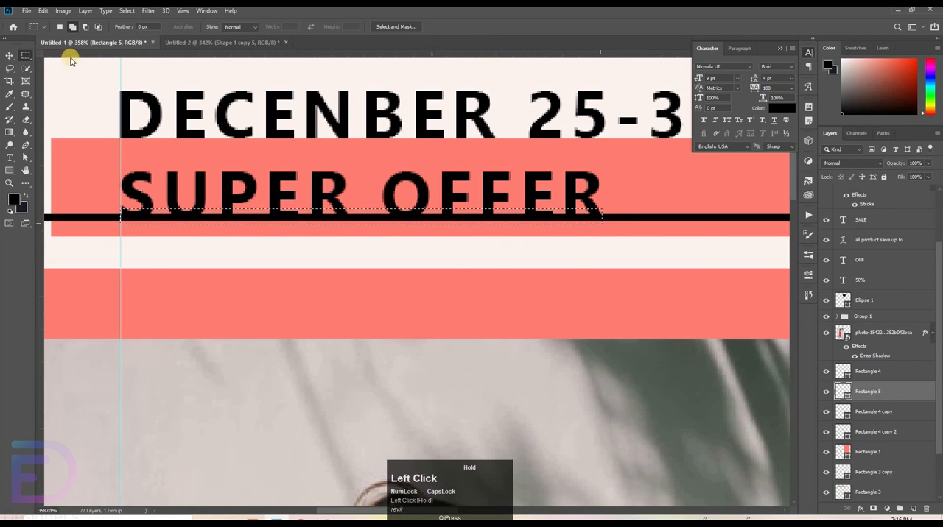
left_click(26, 120)
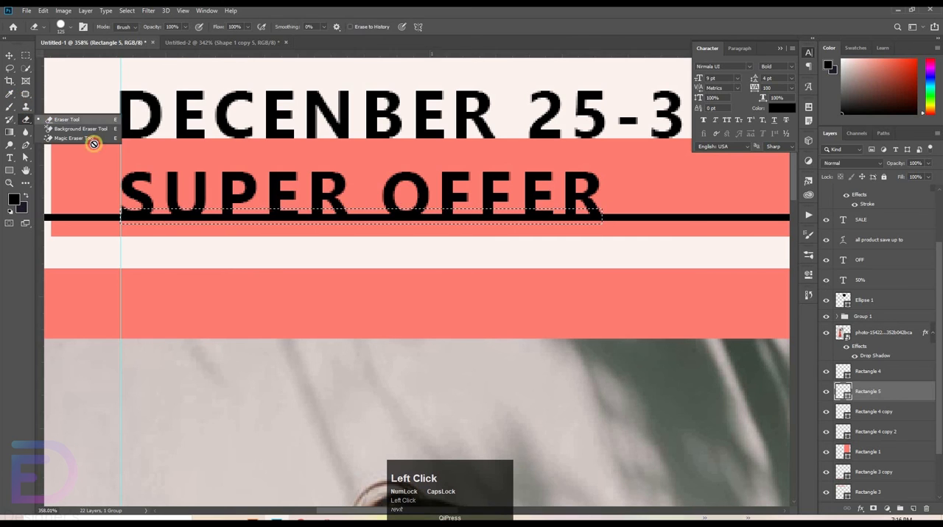
left_click(343, 204)
left_click(430, 198)
mouse_move(131, 219)
left_mouse_down()
mouse_move(512, 219)
mouse_move(514, 253)
mouse_move(552, 251)
mouse_move(187, 224)
left_mouse_up()
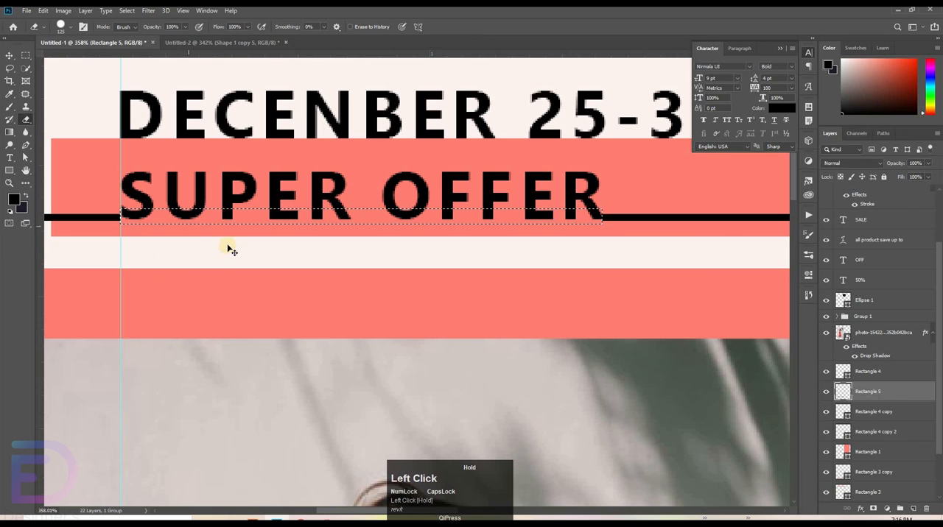
key("ctrl+d")
Step: Add a horizontal text line reading UNLOCK on the coral panel, just below the discount badge
key("ctrl+space")
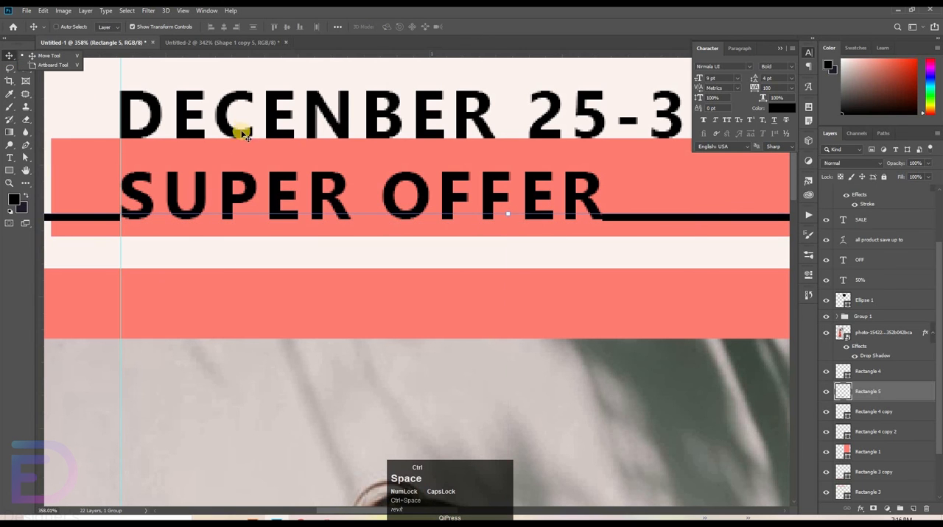
left_click_drag(572, 185, 15, 162)
left_click(11, 158)
left_click(464, 168)
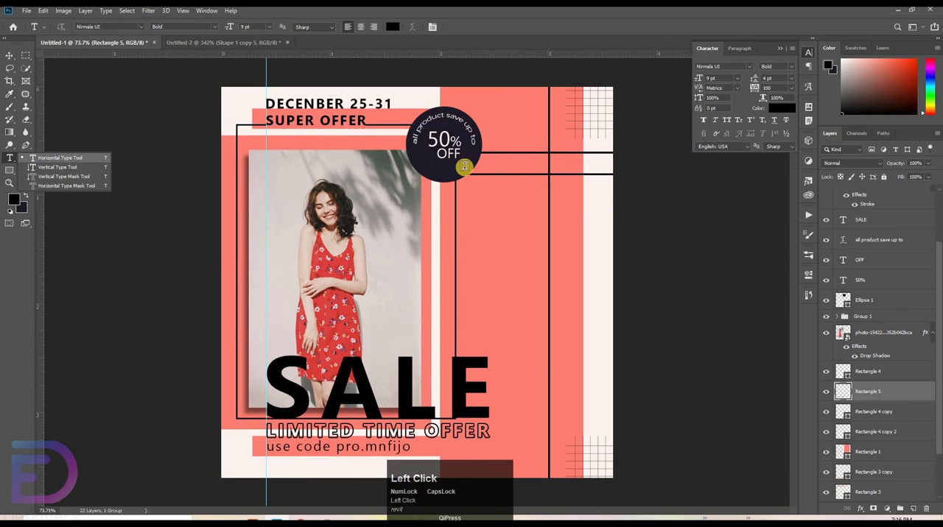
left_click(398, 212)
left_click_drag(490, 253, 530, 236)
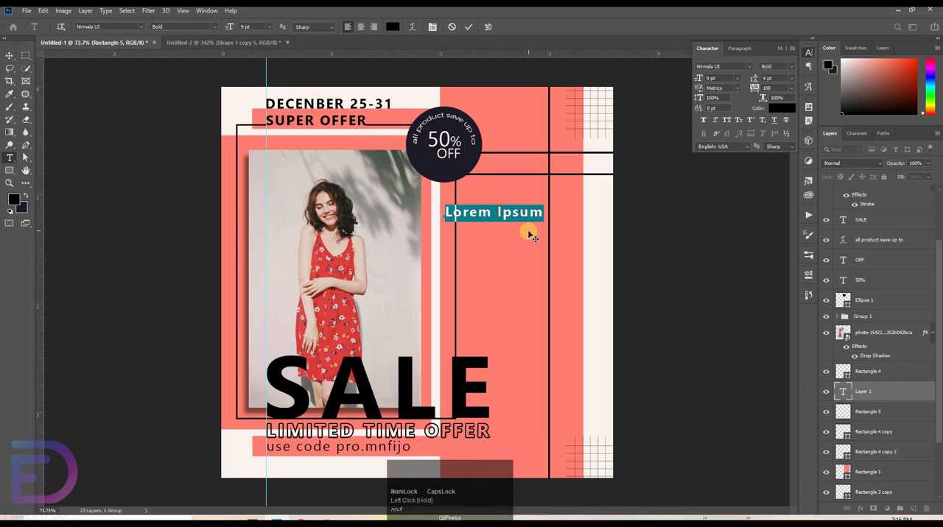
key("BackSpace")
type("UNLOCK")
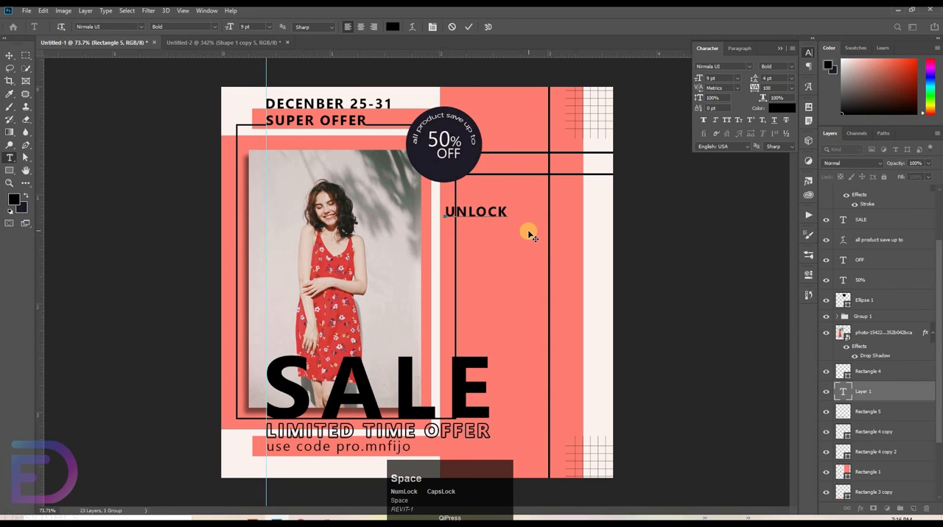
Step: Set the UNLOCK text size to 17 pt and commit the text
left_click_drag(447, 213, 513, 219)
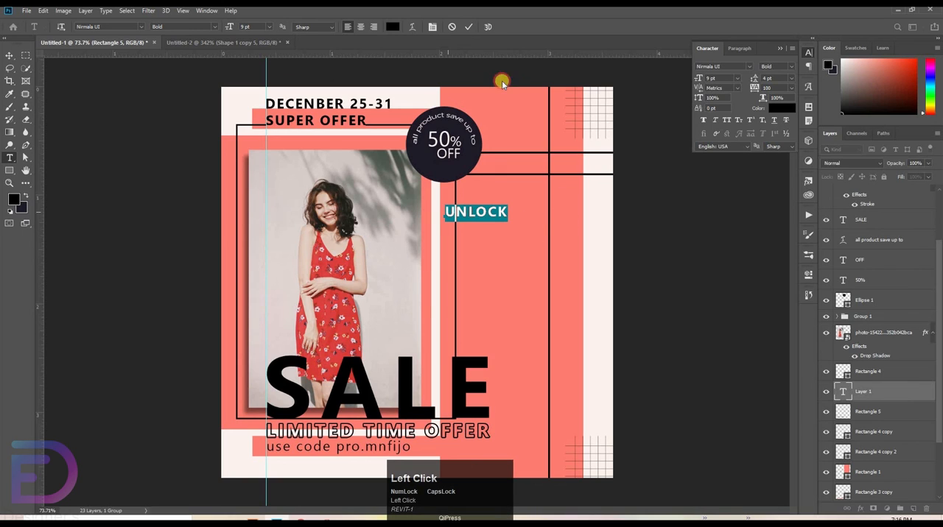
left_click(712, 79)
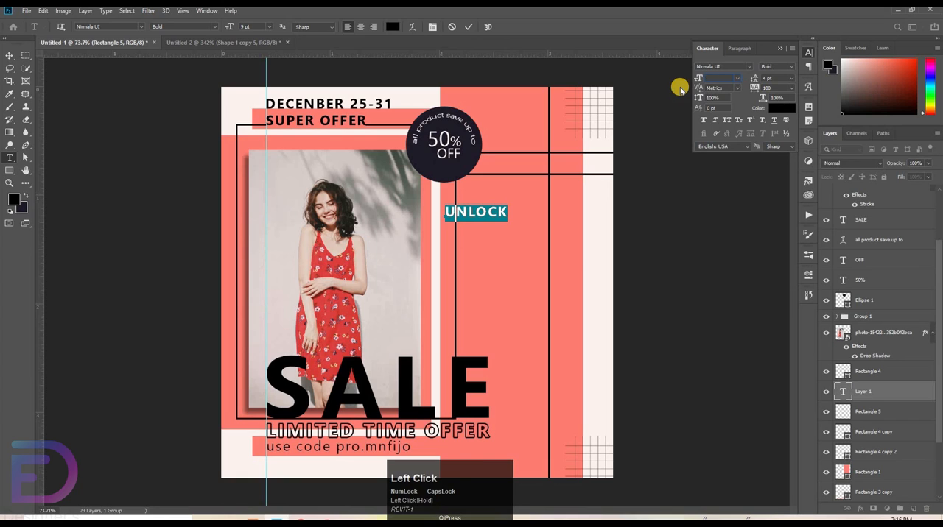
type("17")
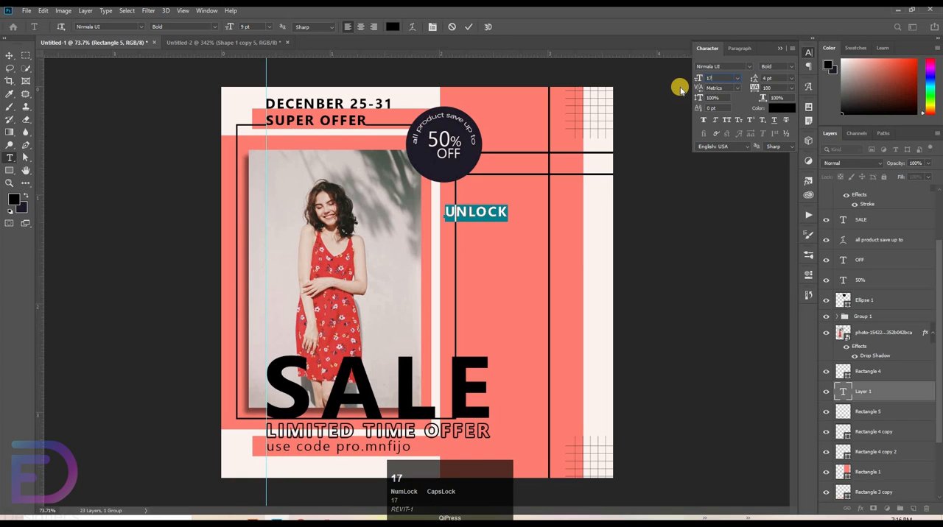
left_click(469, 26)
left_click(9, 57)
left_click(537, 209)
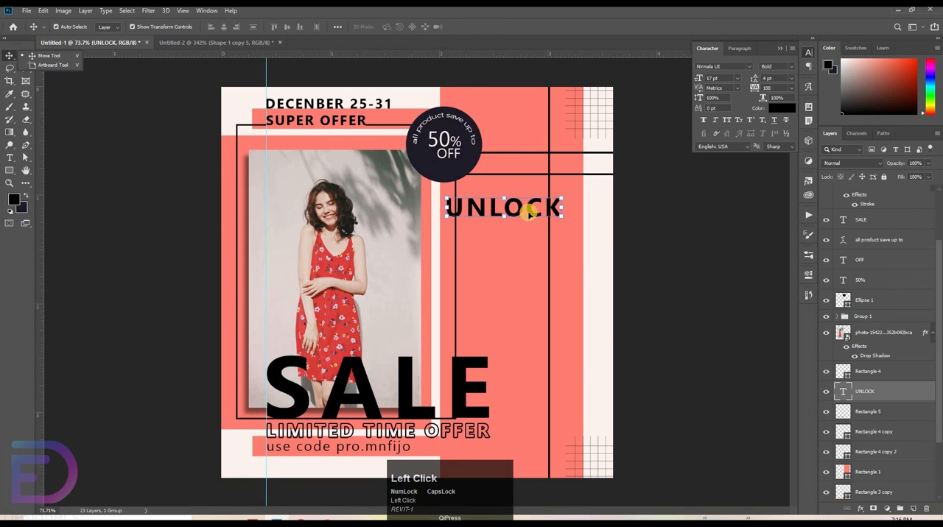
Step: Duplicate the UNLOCK text directly below the original and change the copy's wording to YOUR STYLE
key("alt")
left_click_drag(519, 245, 317, 223)
type("t")
type("YOUR S")
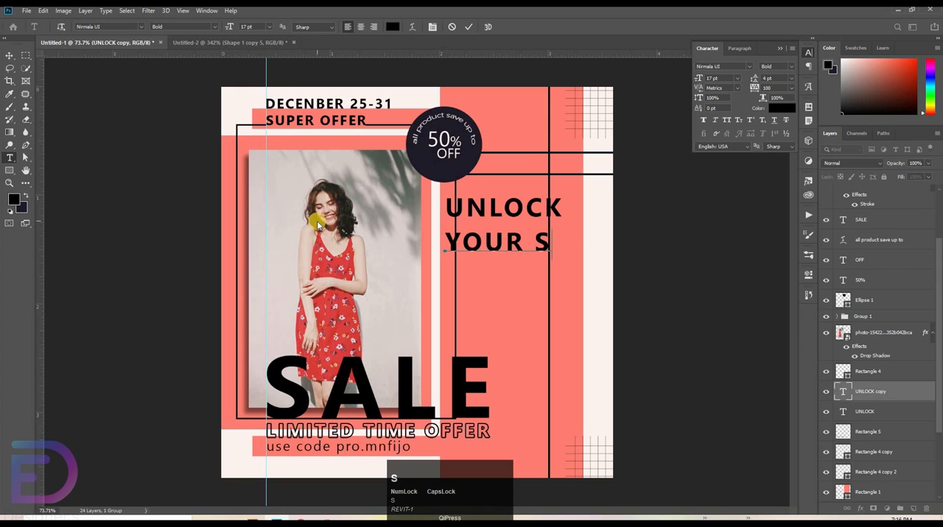
type("TYLE")
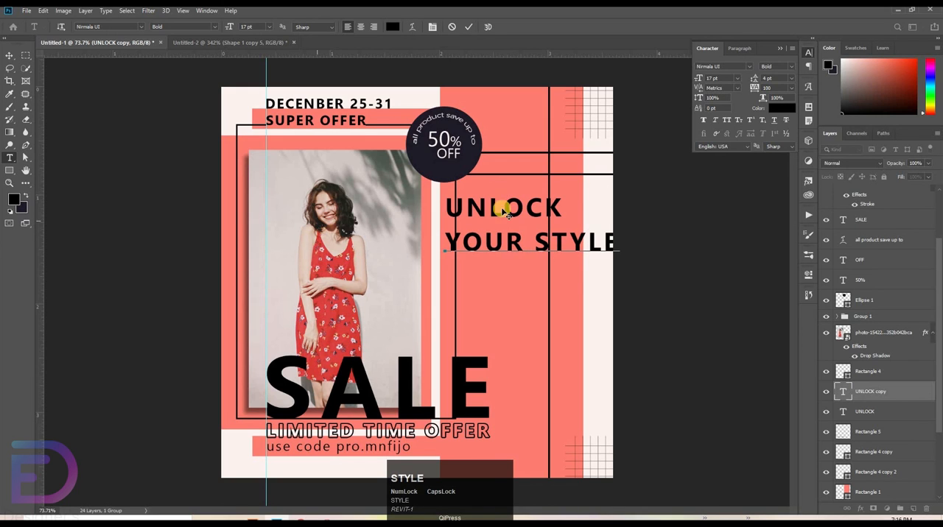
left_click(469, 27)
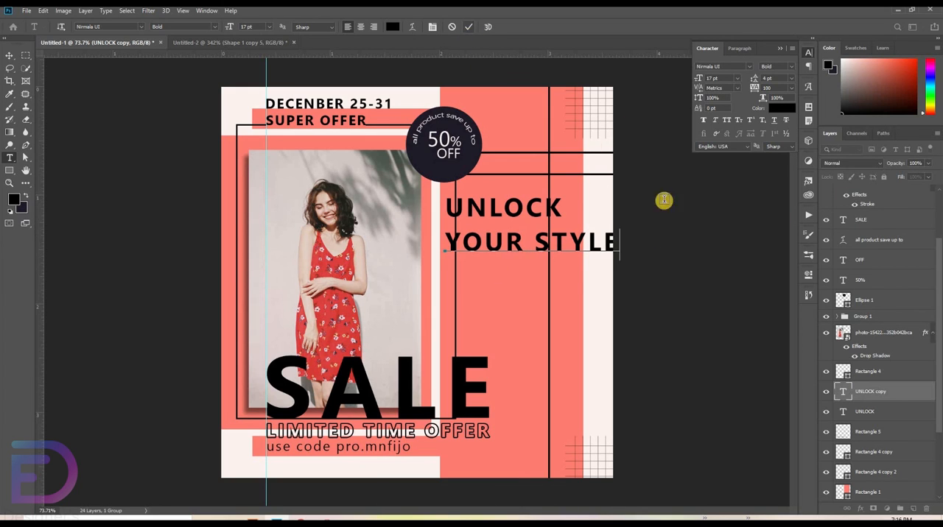
Step: Turn YOUR STYLE into outlined lettering with a 3 px black outside stroke and a layer fill of 0%
double_click(895, 394)
left_click(499, 225)
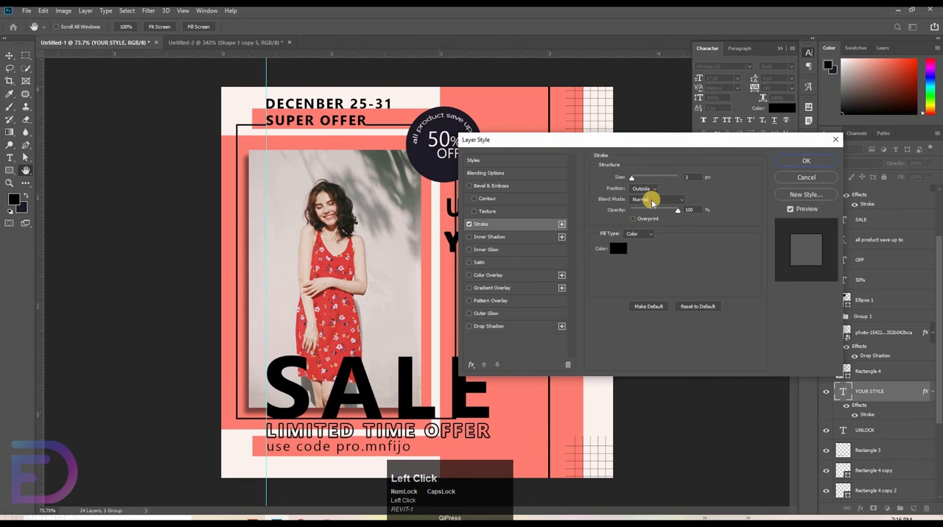
left_click(807, 164)
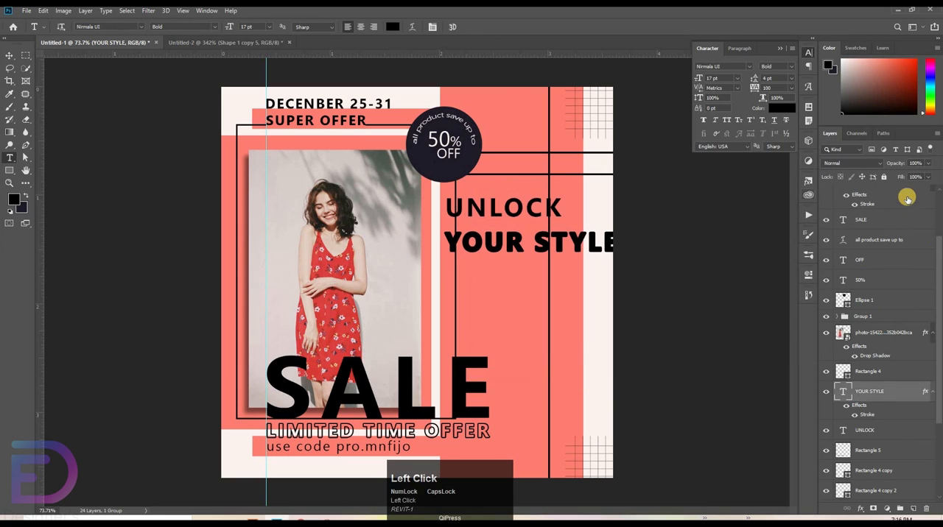
left_click_drag(835, 177, 379, 161)
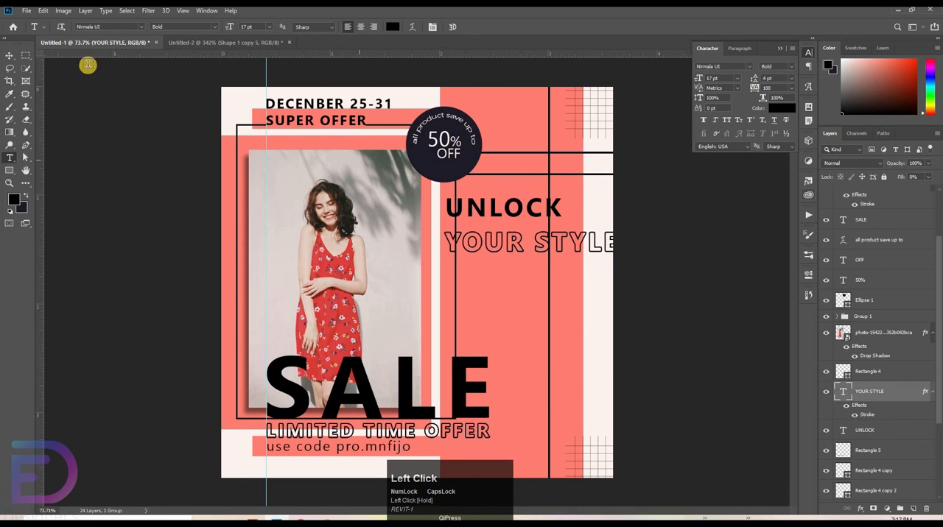
Step: Select the UNLOCK and YOUR STYLE text layers together and align their left edges
left_click(7, 58)
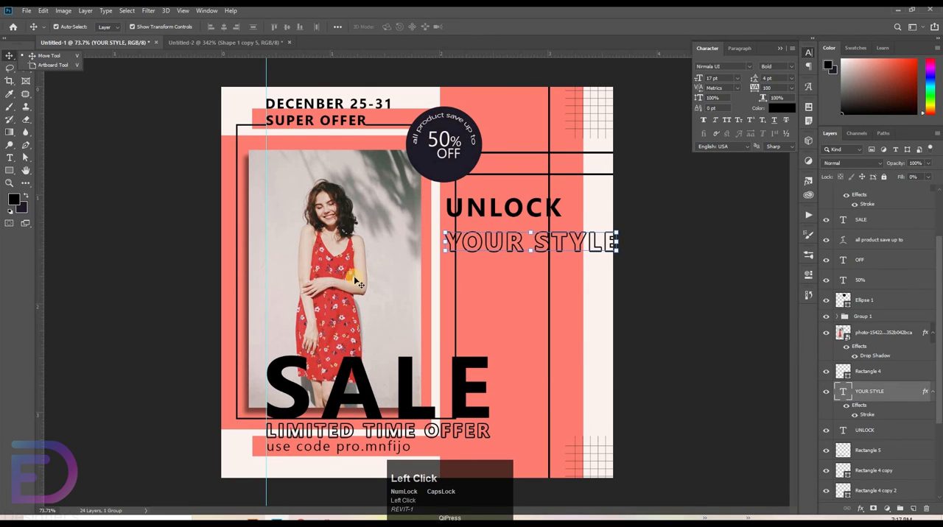
left_click(498, 215, "ctrl")
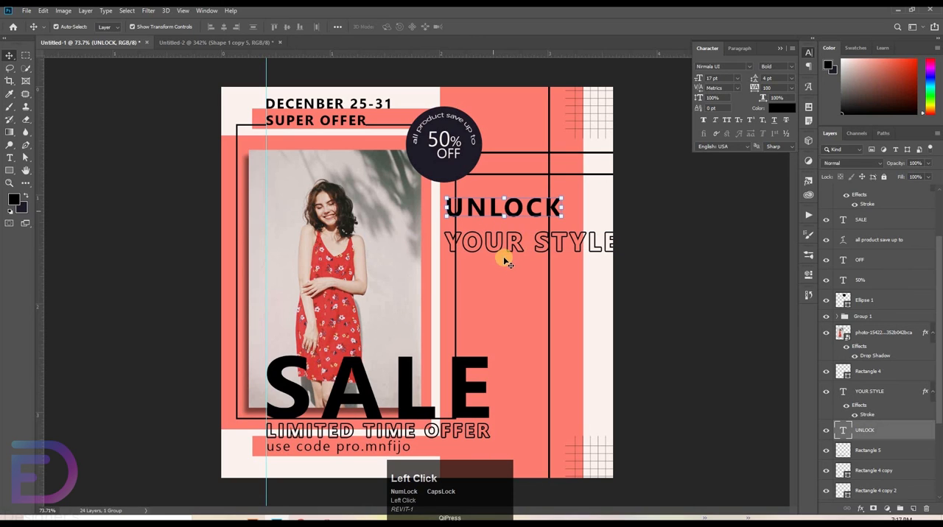
left_click(515, 249, "ctrl")
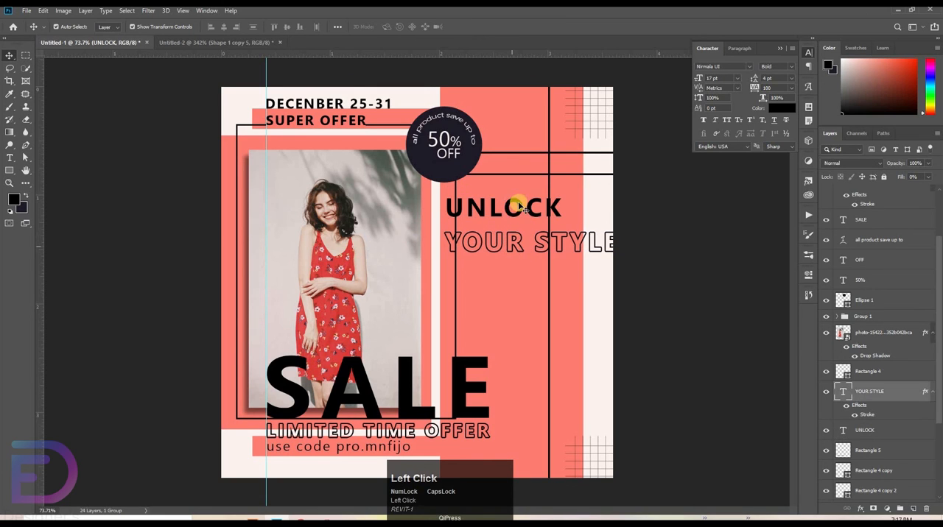
left_click(511, 218, "shift")
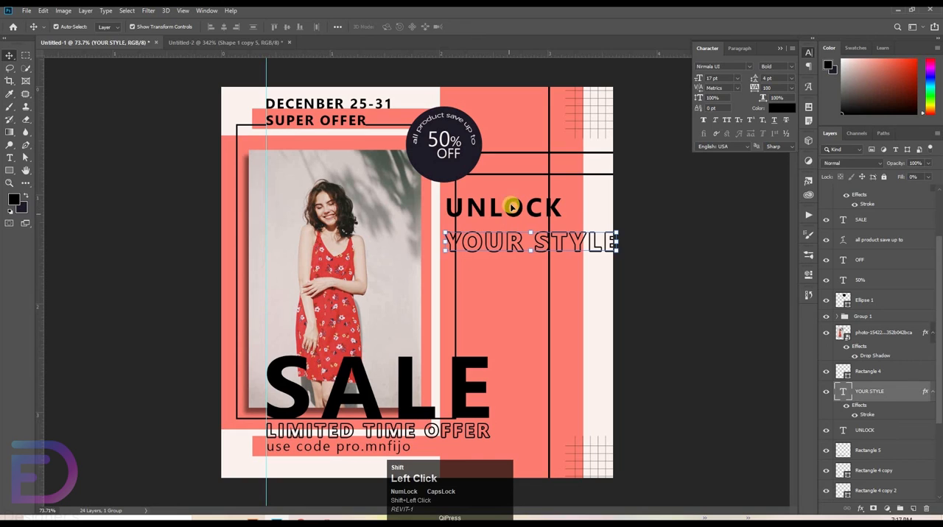
left_click(211, 28)
Step: Nudge the YOUR STYLE text up so it sits close beneath UNLOCK
left_click(545, 250)
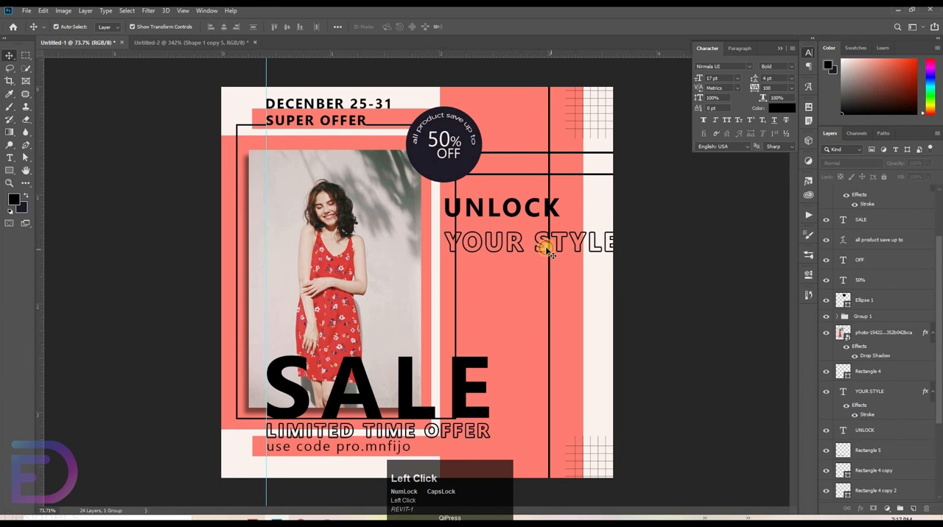
left_click(545, 250)
key("shift+Up")
key("shift+Up")
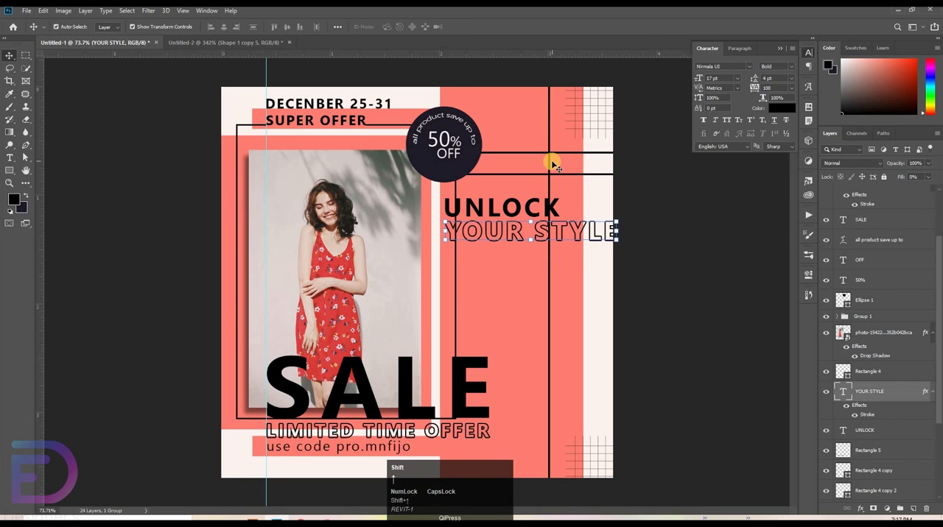
key("shift+Up")
key("shift+Down")
left_click(681, 271)
Step: Move the YOUR STYLE and UNLOCK layers together to the top of the layer stack, above SUPER OFFER
left_click(524, 208)
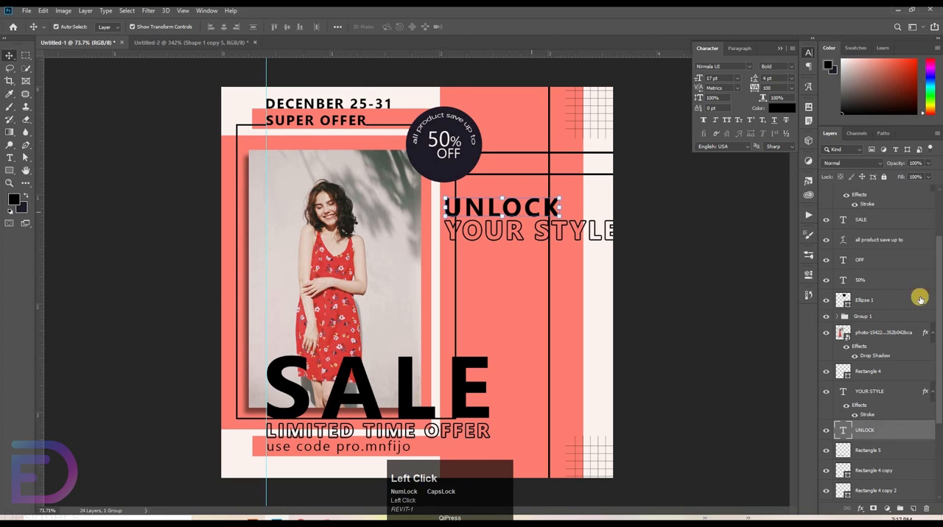
left_click(875, 394, "shift")
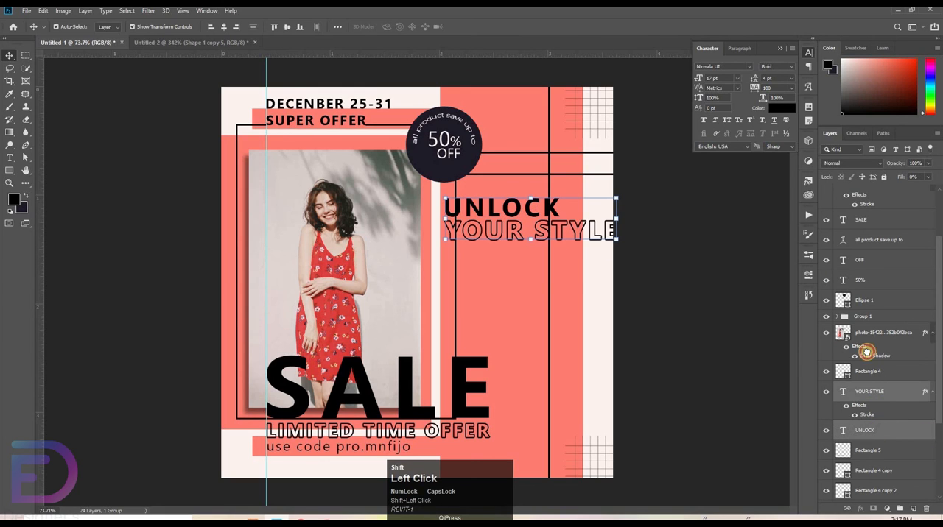
scroll(869, 273, "up", 5)
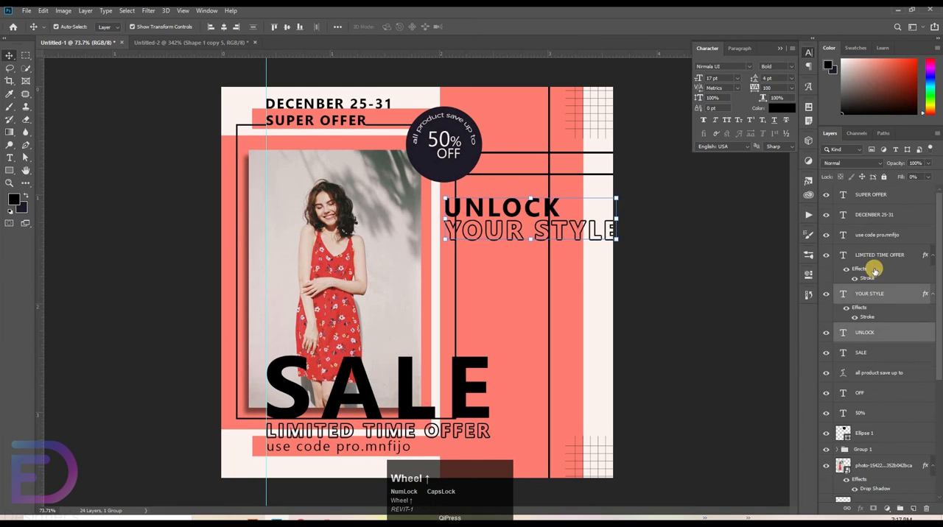
left_click_drag(884, 294, 880, 202)
scroll(902, 265, "up", 1)
left_click(879, 209, "shift")
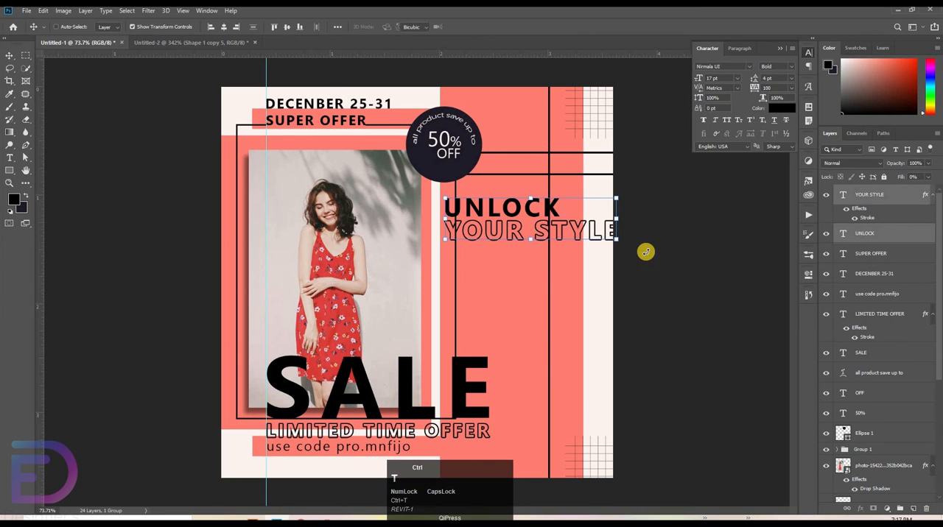
Step: Rotate UNLOCK and YOUR STYLE together by -90 degrees and place them vertically over the coral panel's outer edge, between the two grids
left_click_drag(644, 253, 538, 143)
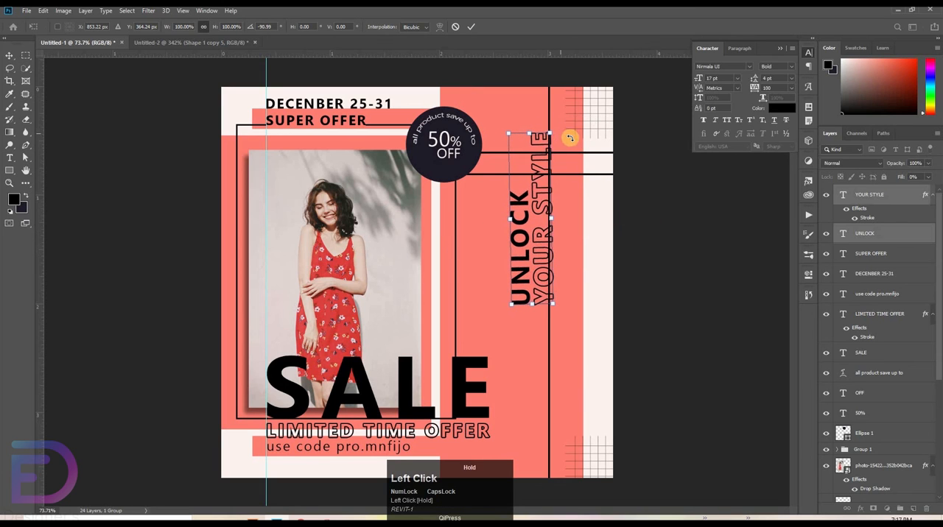
key("ctrl+z")
left_click_drag(616, 148, 578, 287)
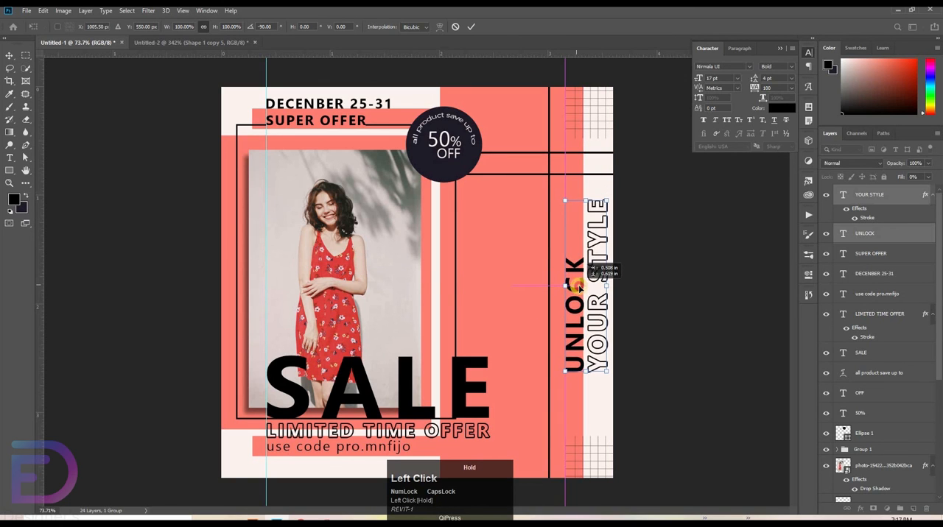
left_click(700, 243)
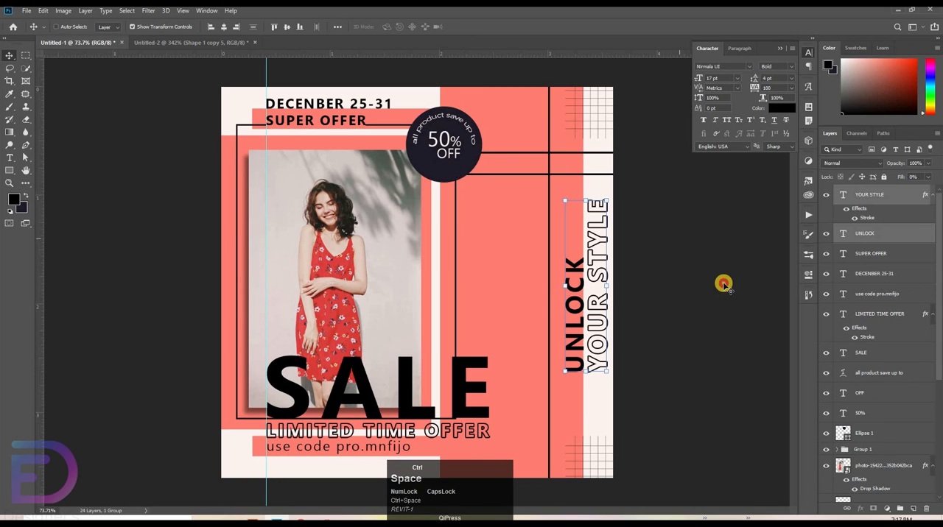
Step: Deselect the text layers, hide the guides and collapse the character settings to view the whole design
left_click(656, 300)
left_click_drag(634, 249, 628, 255)
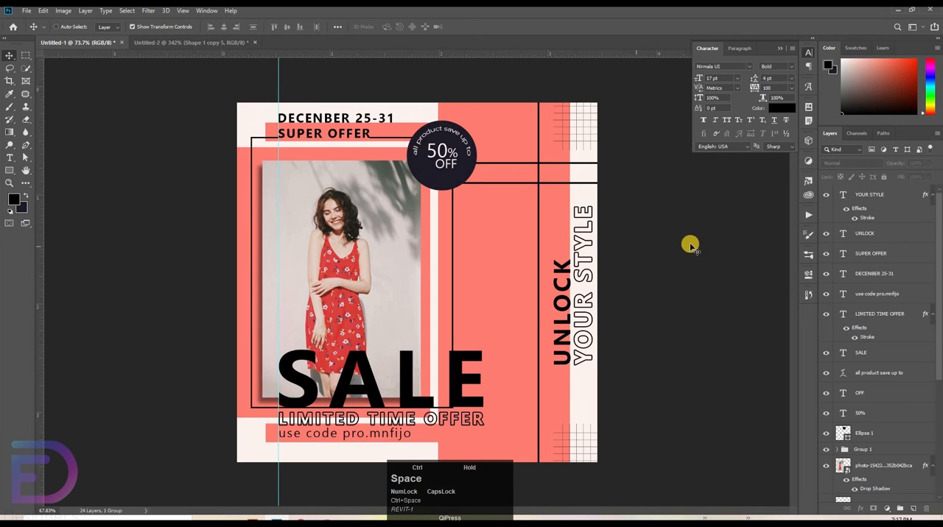
key("ctrl+semicolon")
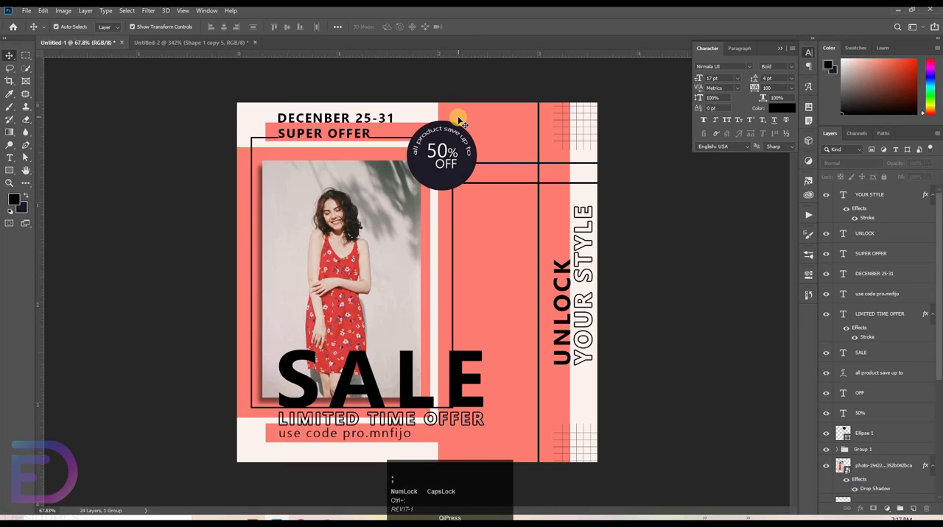
left_click(660, 148)
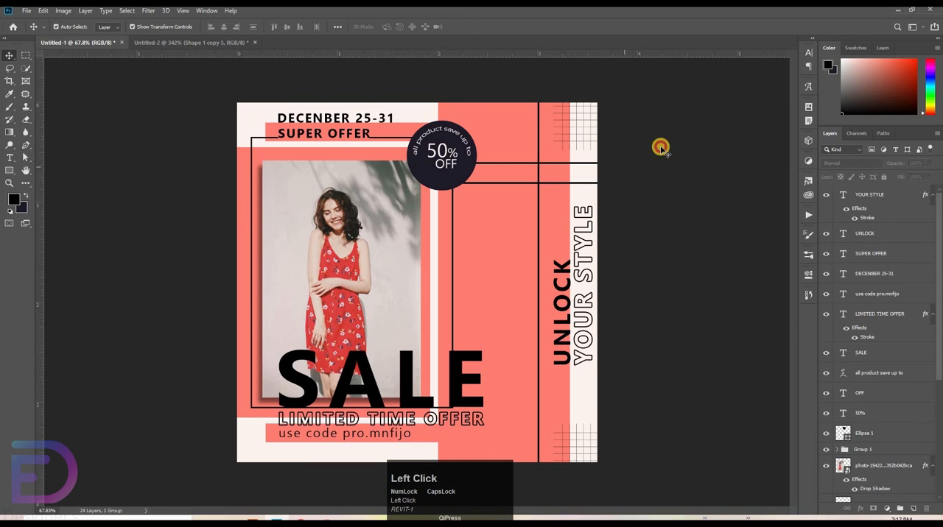